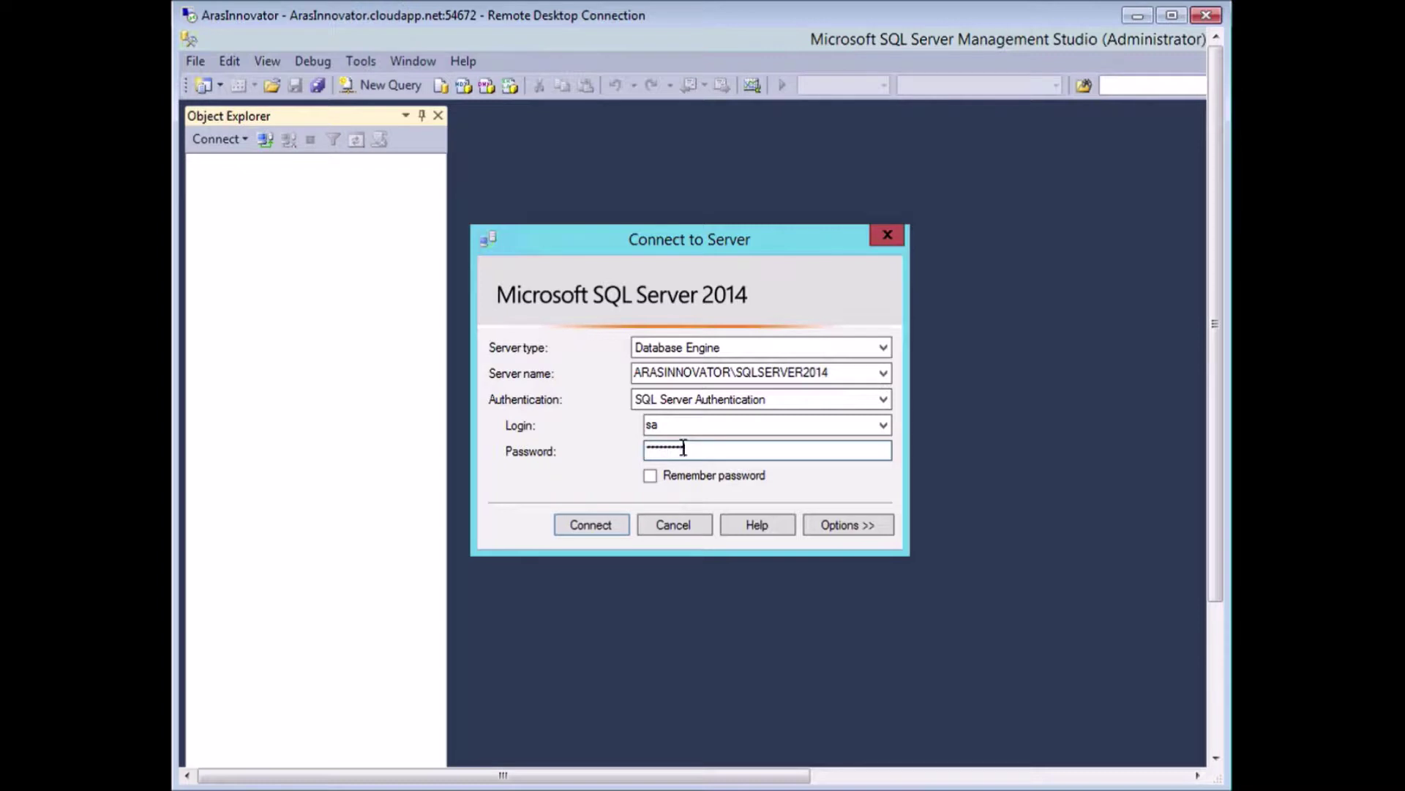
Connect to the SQL Server instance and review its Security properties page for mixed authentication.
click(582, 521)
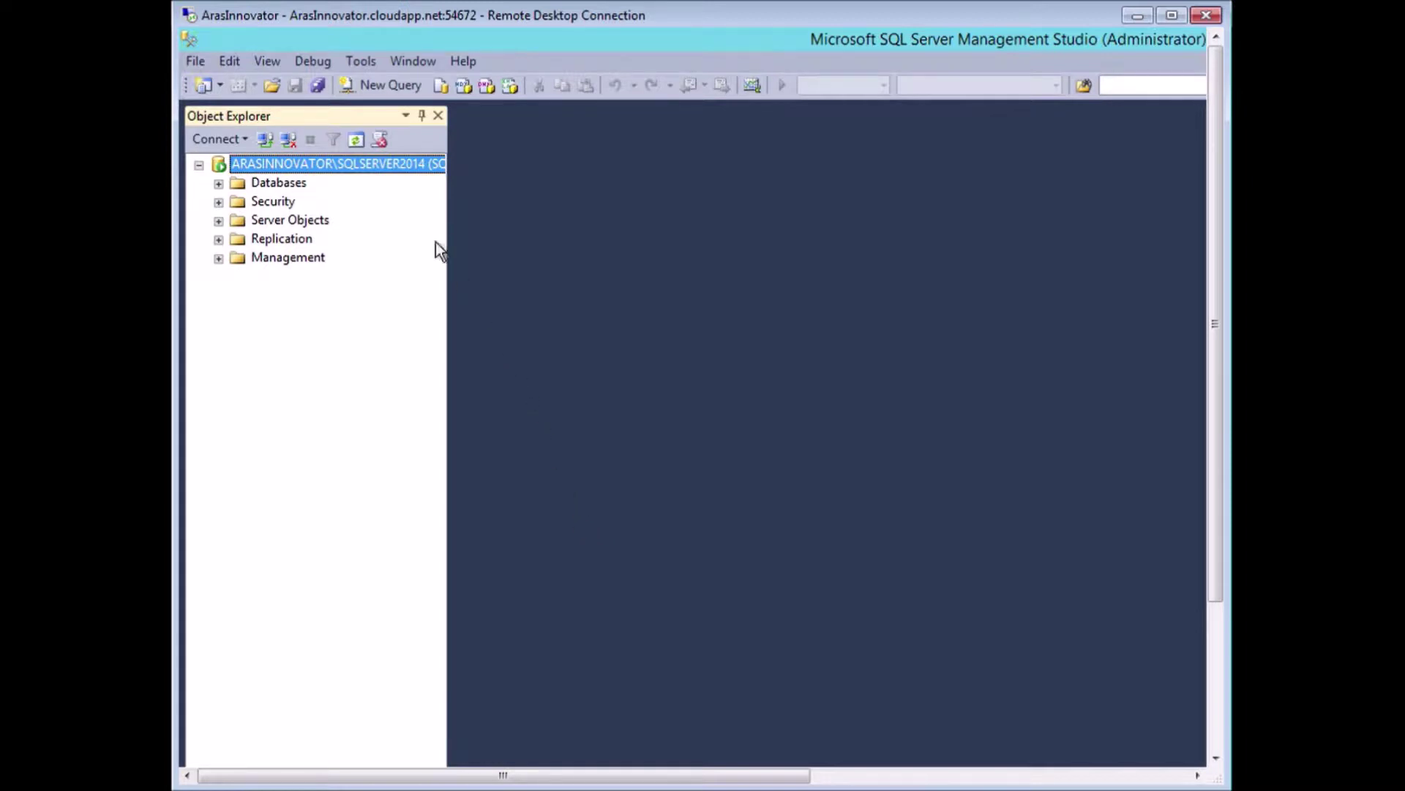
right_click(313, 167)
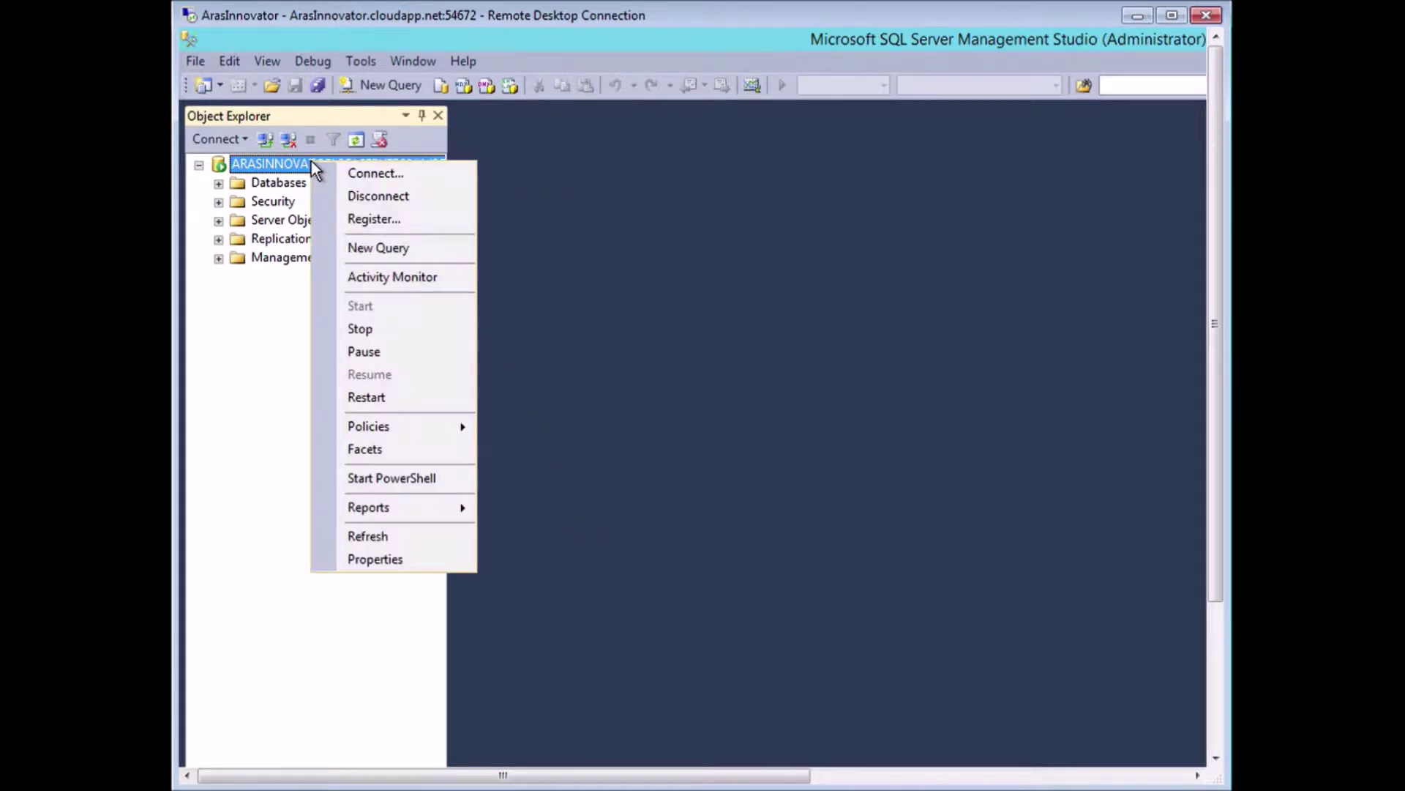
click(402, 560)
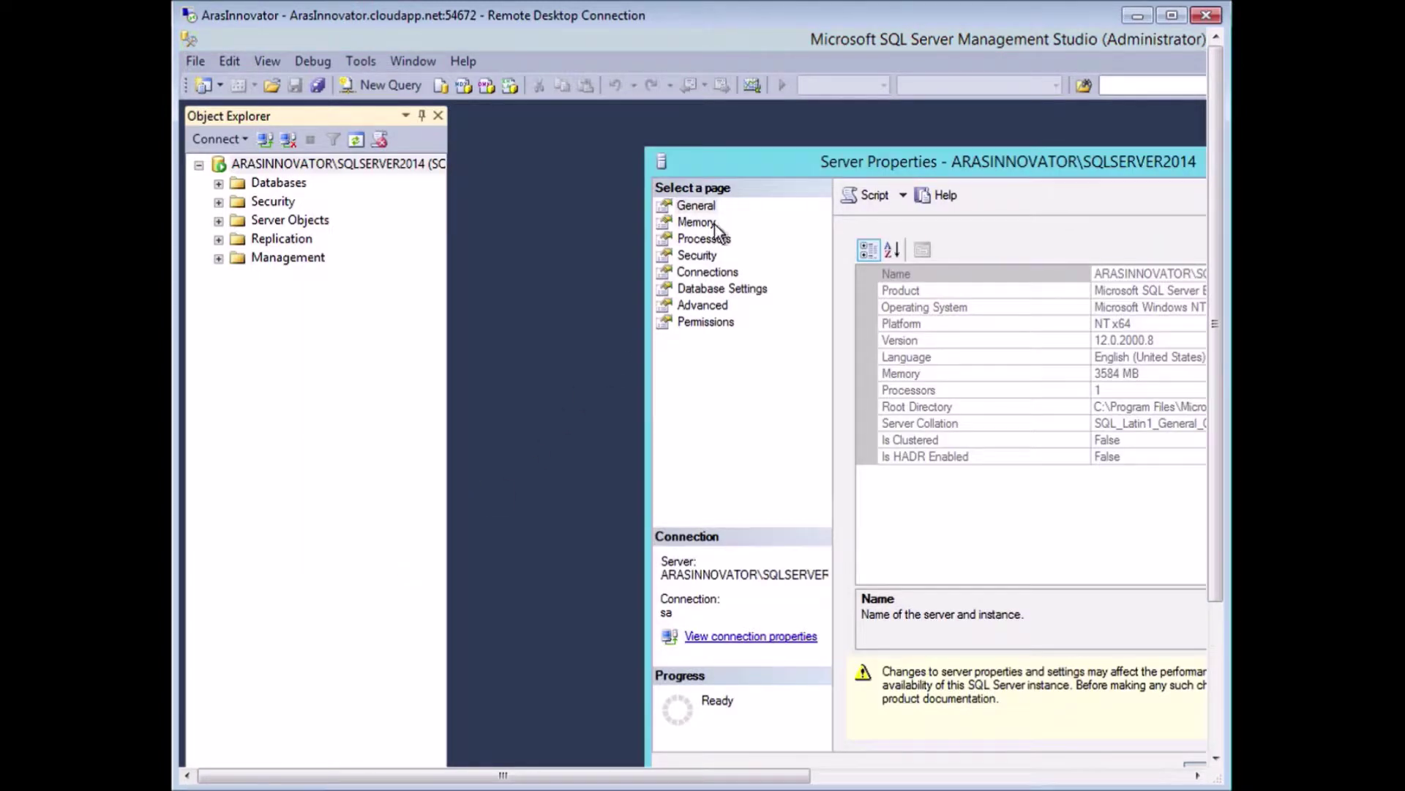
drag(763, 159, 468, 129)
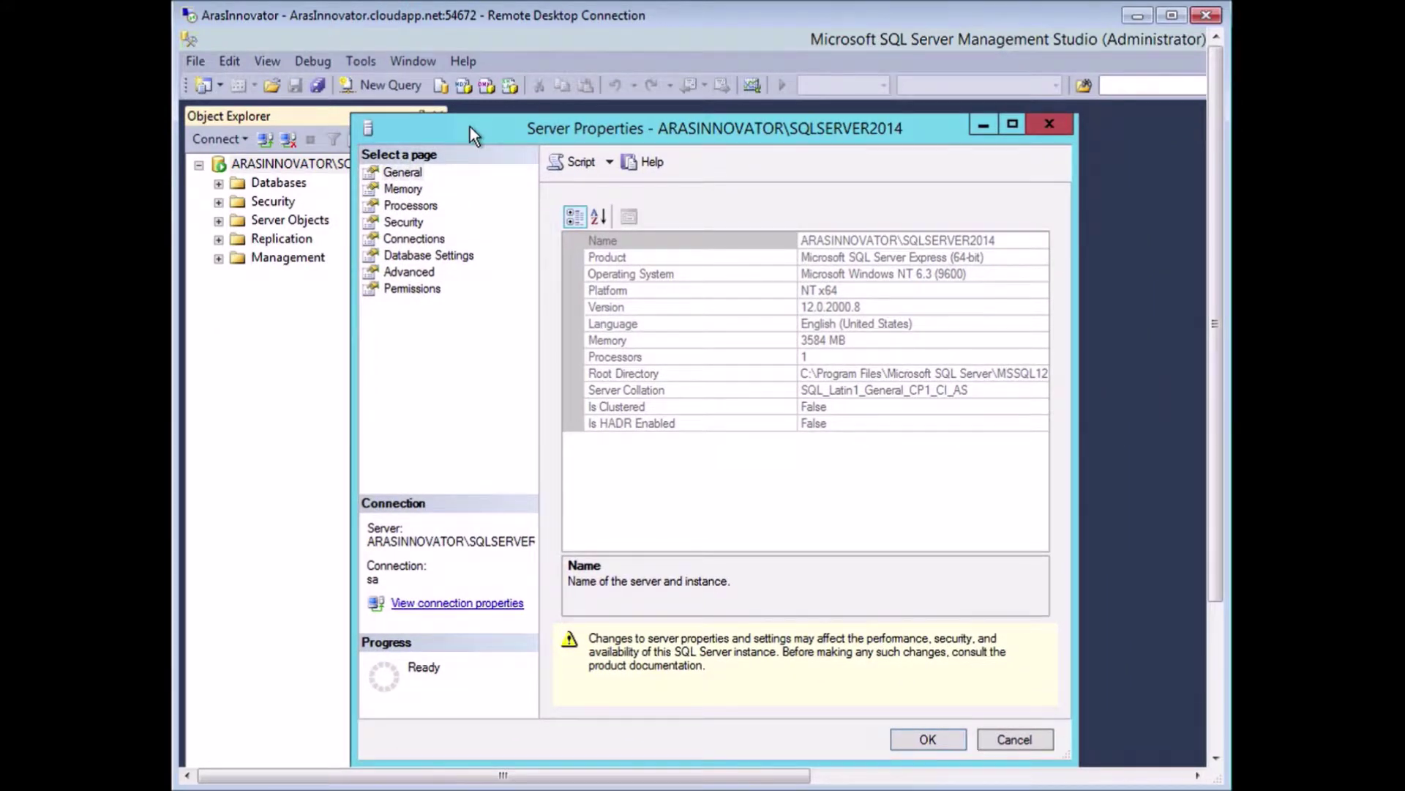
click(403, 222)
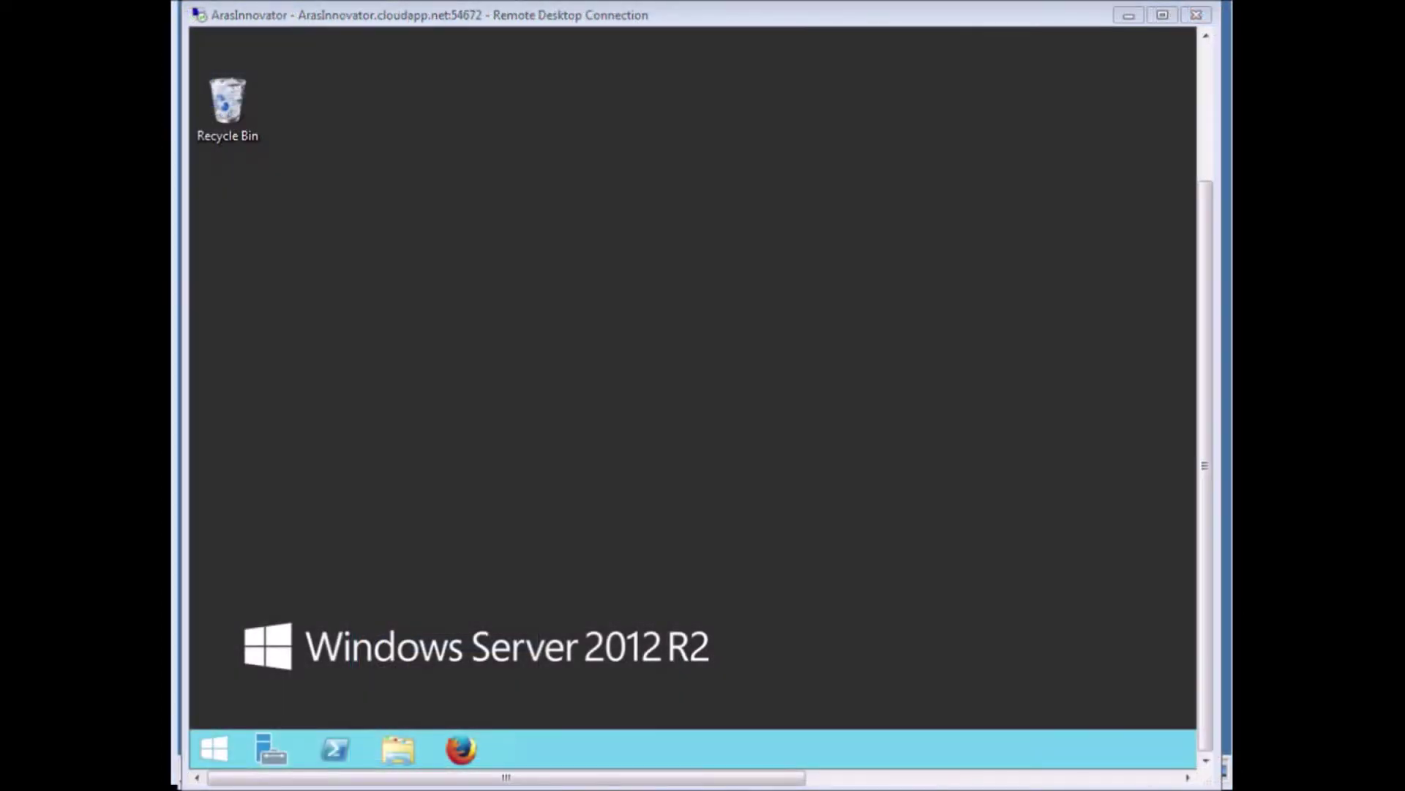
Start a role-based Add Roles and Features installation targeting the ArasInnovator server.
click(262, 749)
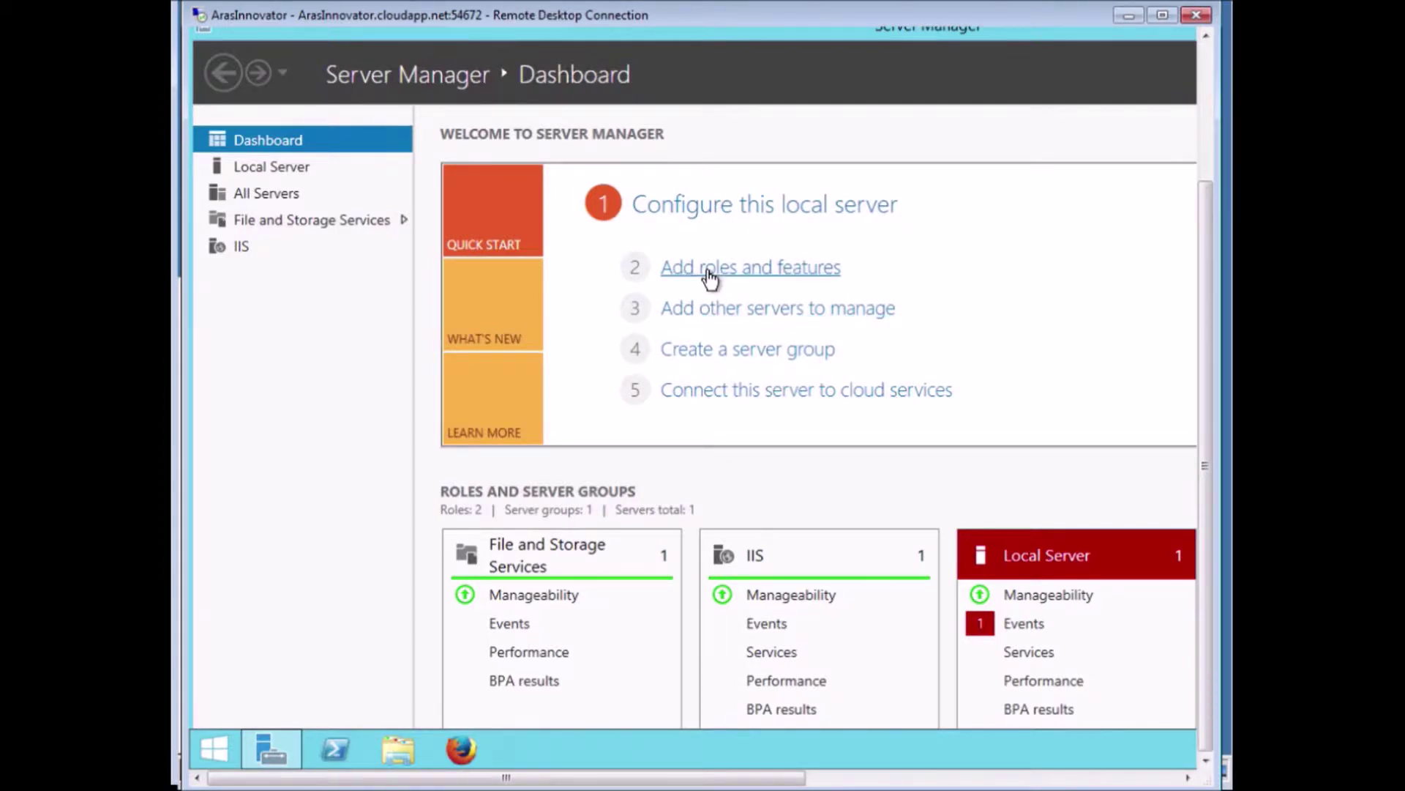
click(708, 268)
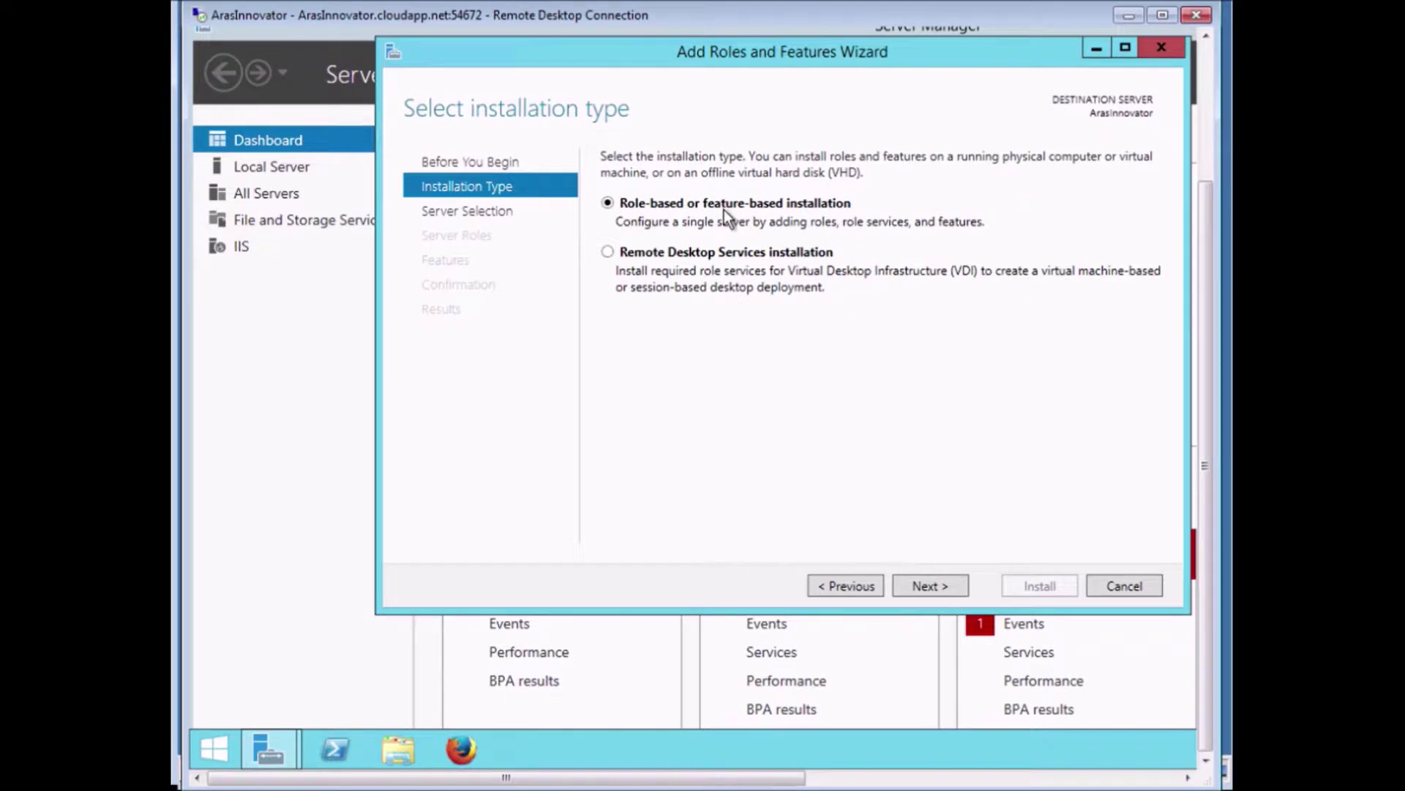
click(937, 585)
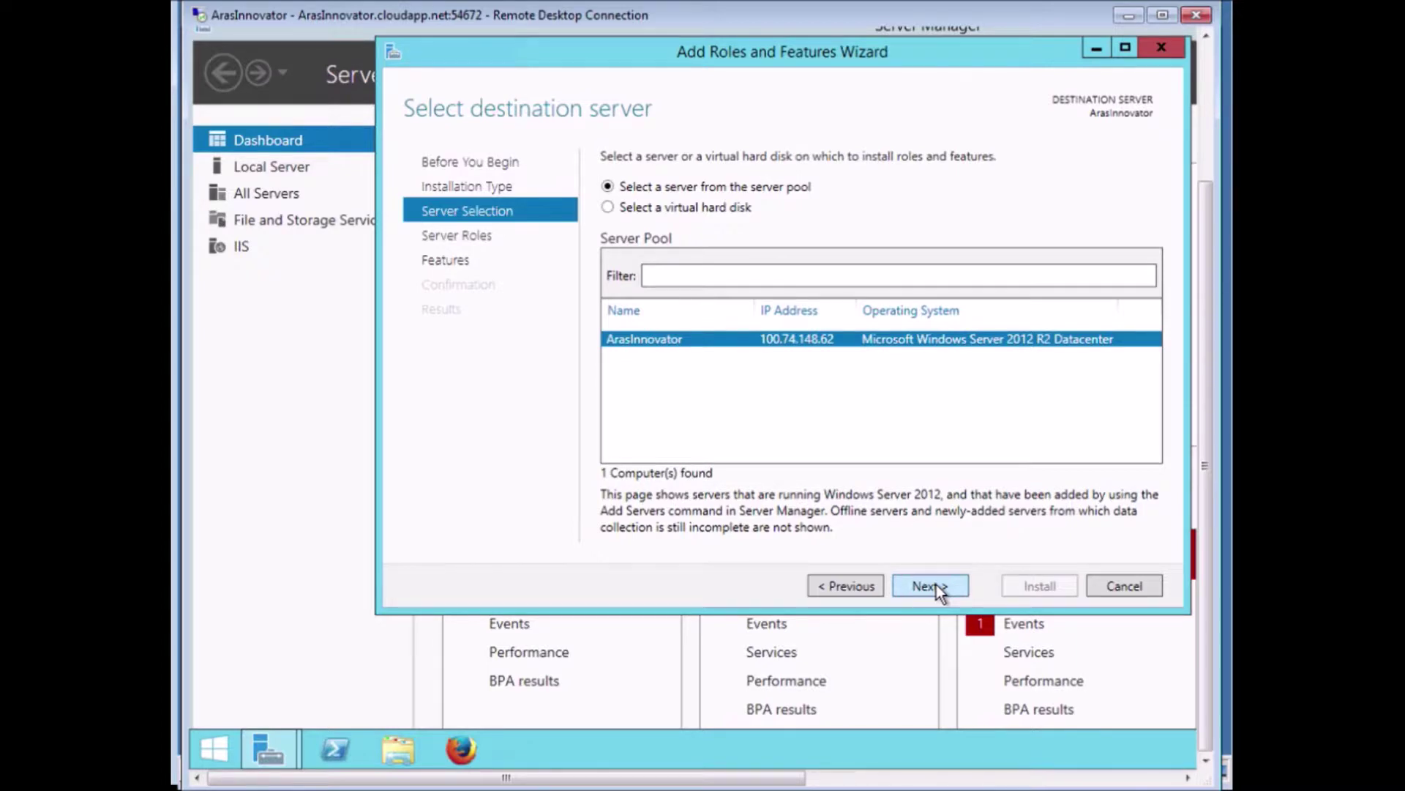
click(937, 584)
drag(924, 321, 937, 429)
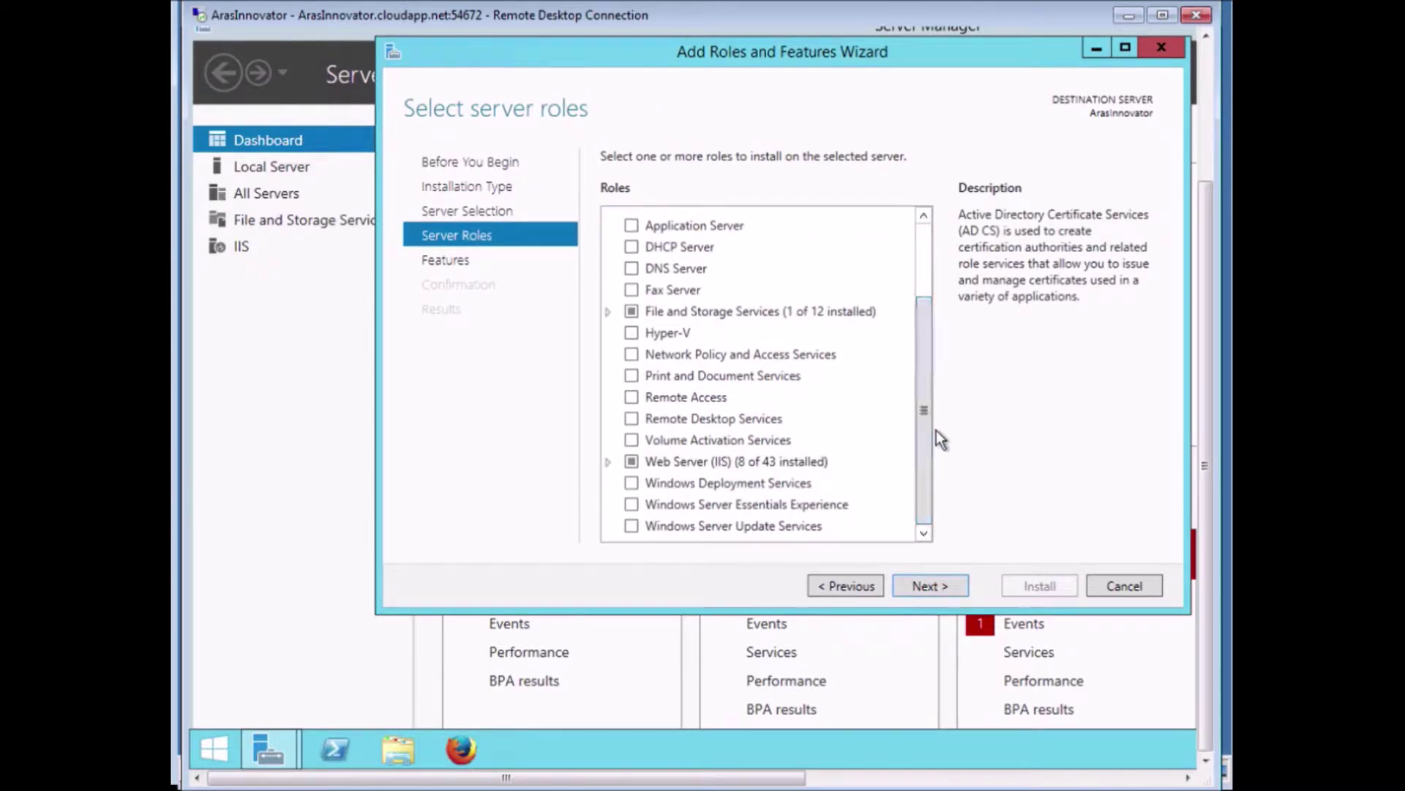
Add ASP, ASP.NET 3.5 and ASP.NET 4.5 under Web Server Application Development, with their required features.
click(607, 461)
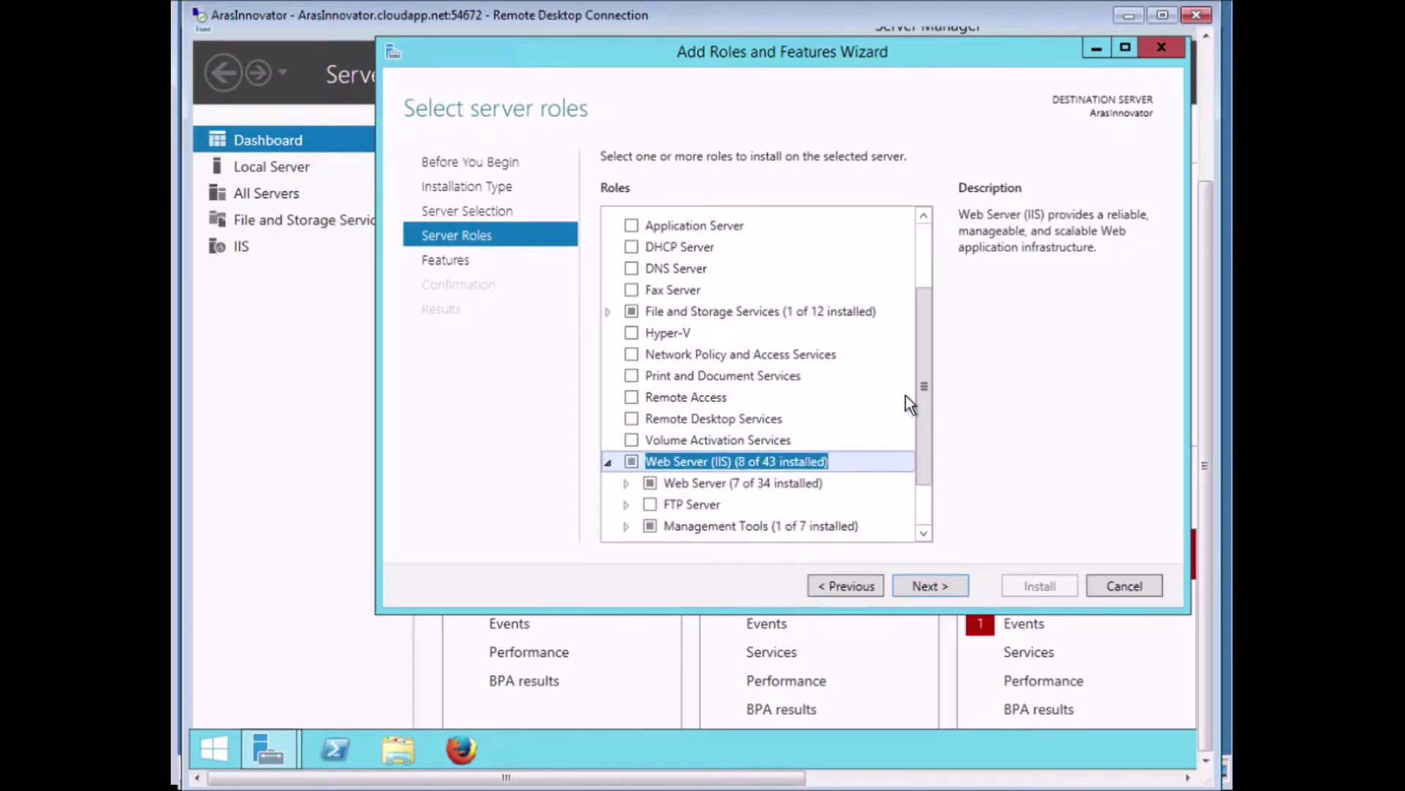
drag(924, 363, 921, 424)
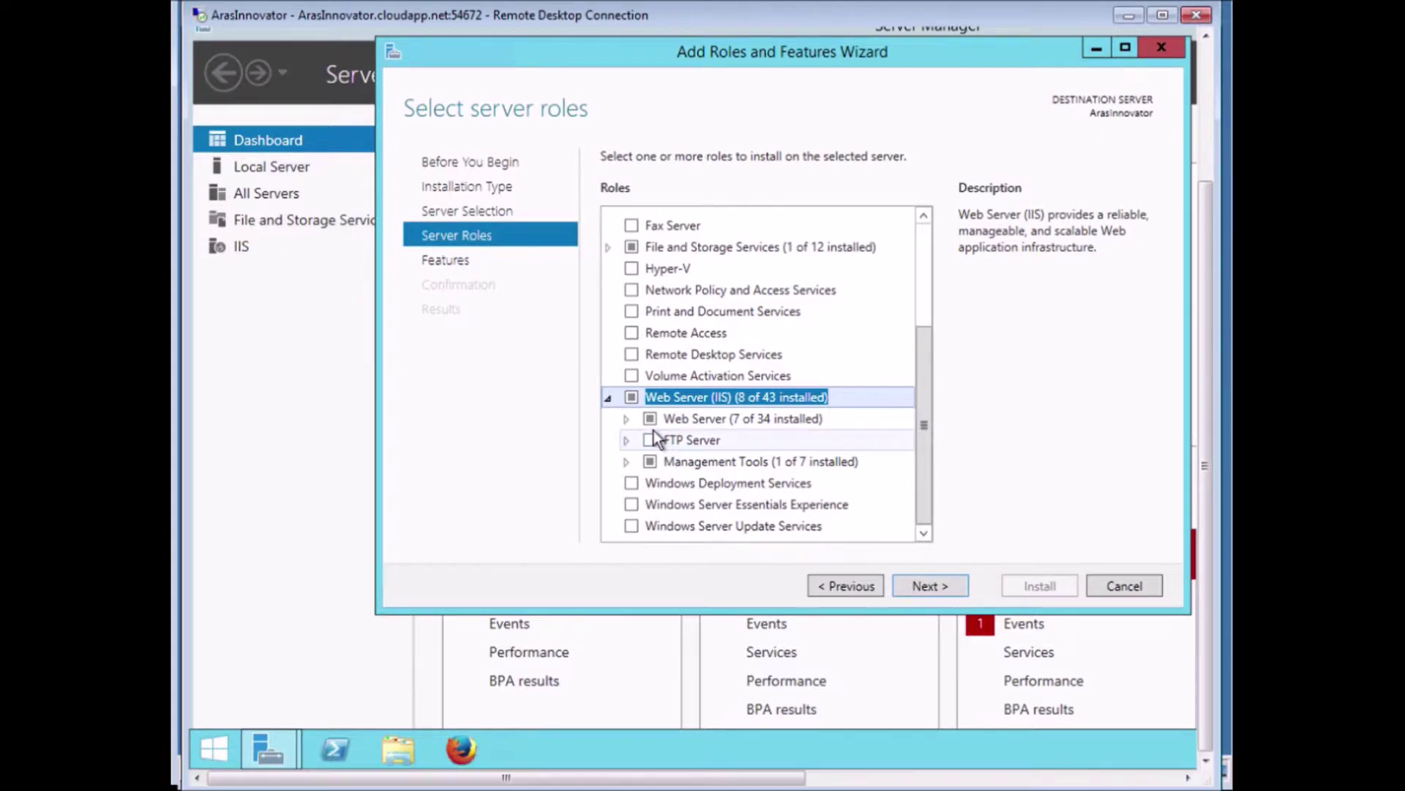
click(626, 419)
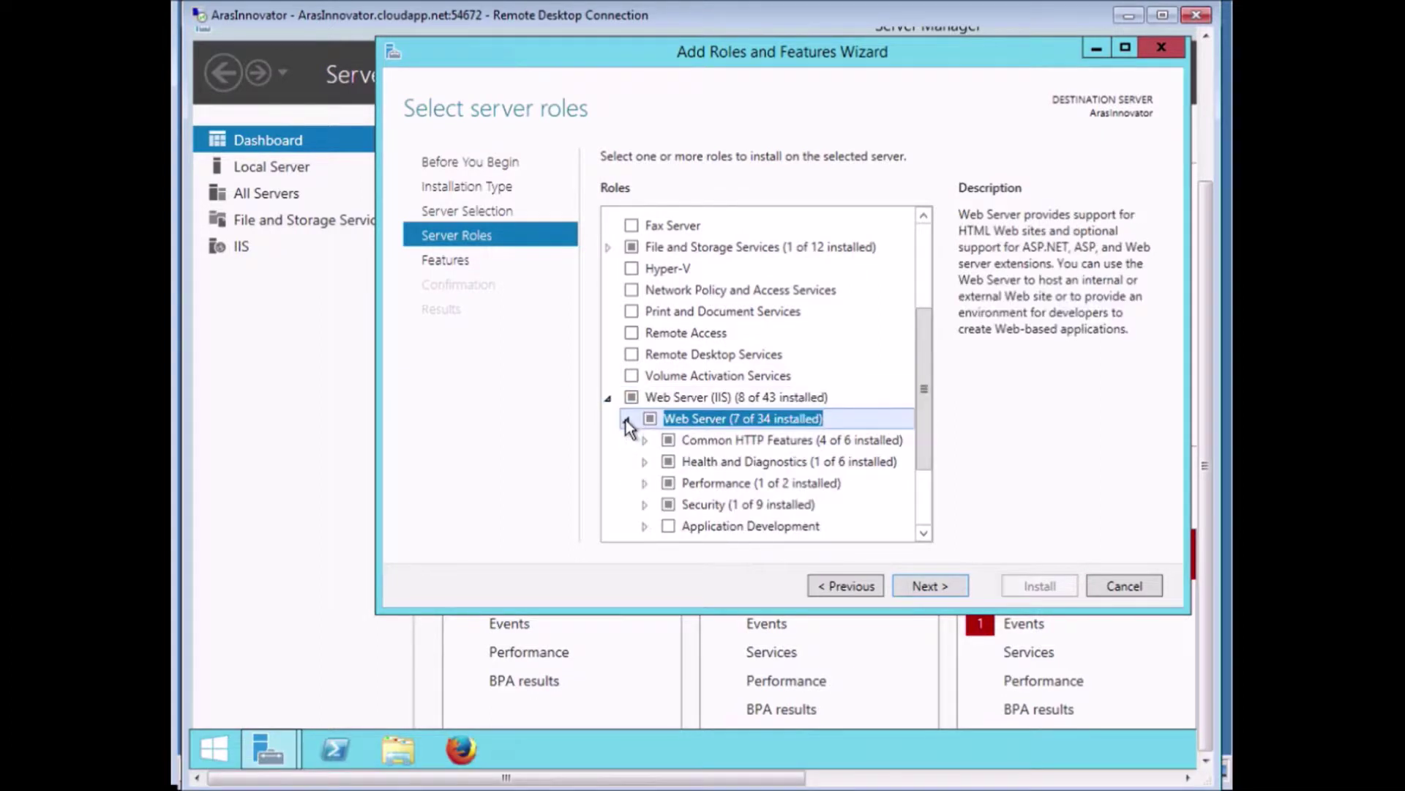
drag(923, 363, 912, 442)
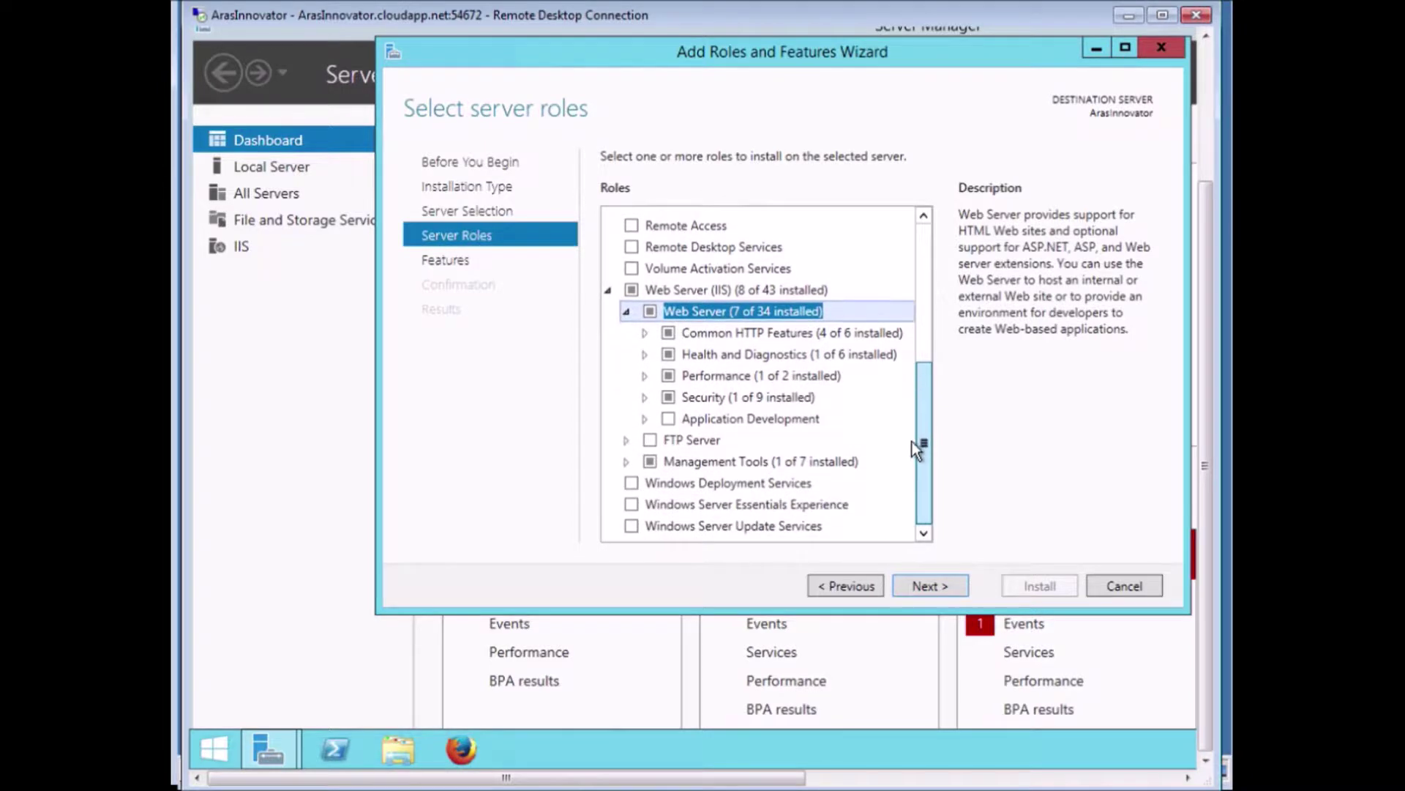
click(644, 420)
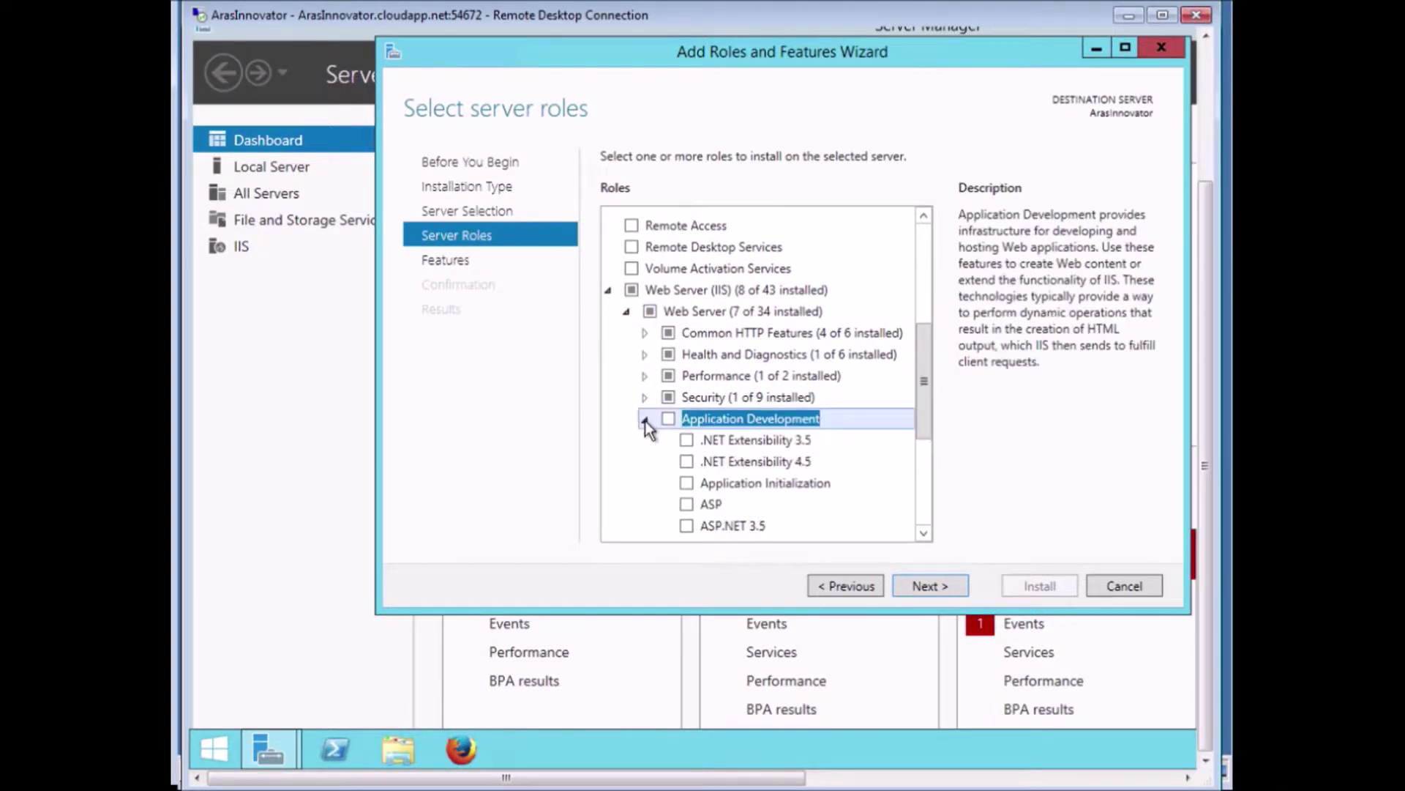
drag(922, 382, 921, 424)
click(688, 383)
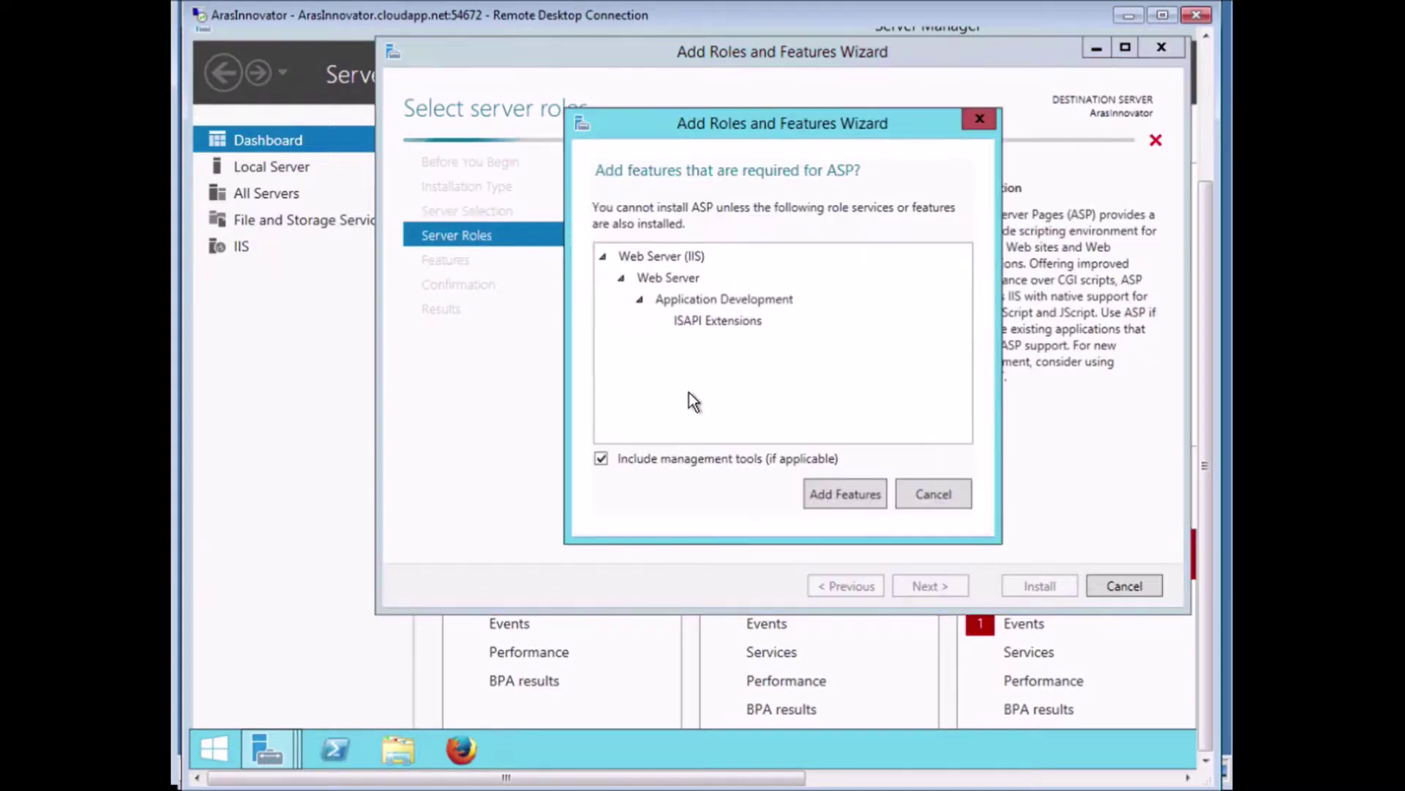
click(842, 495)
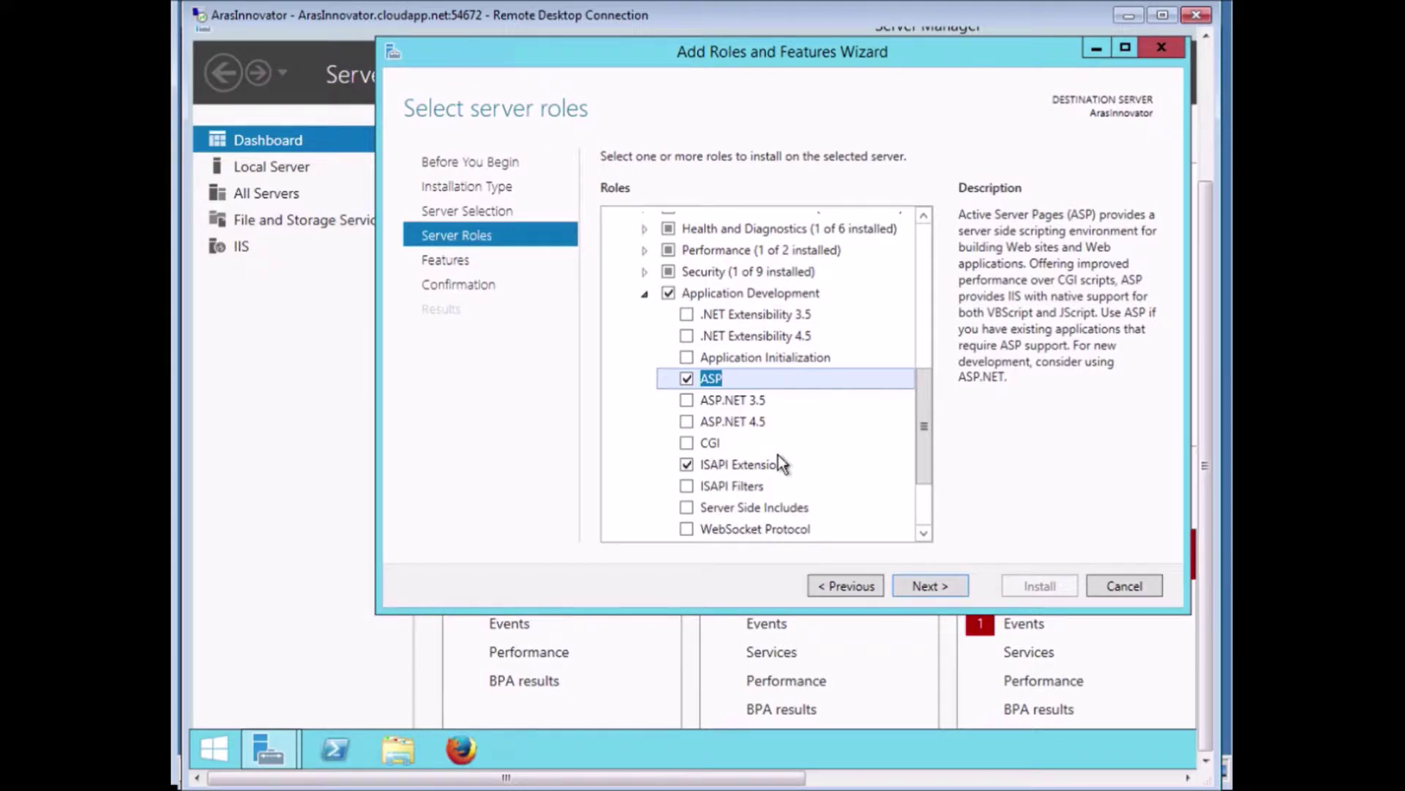
click(686, 399)
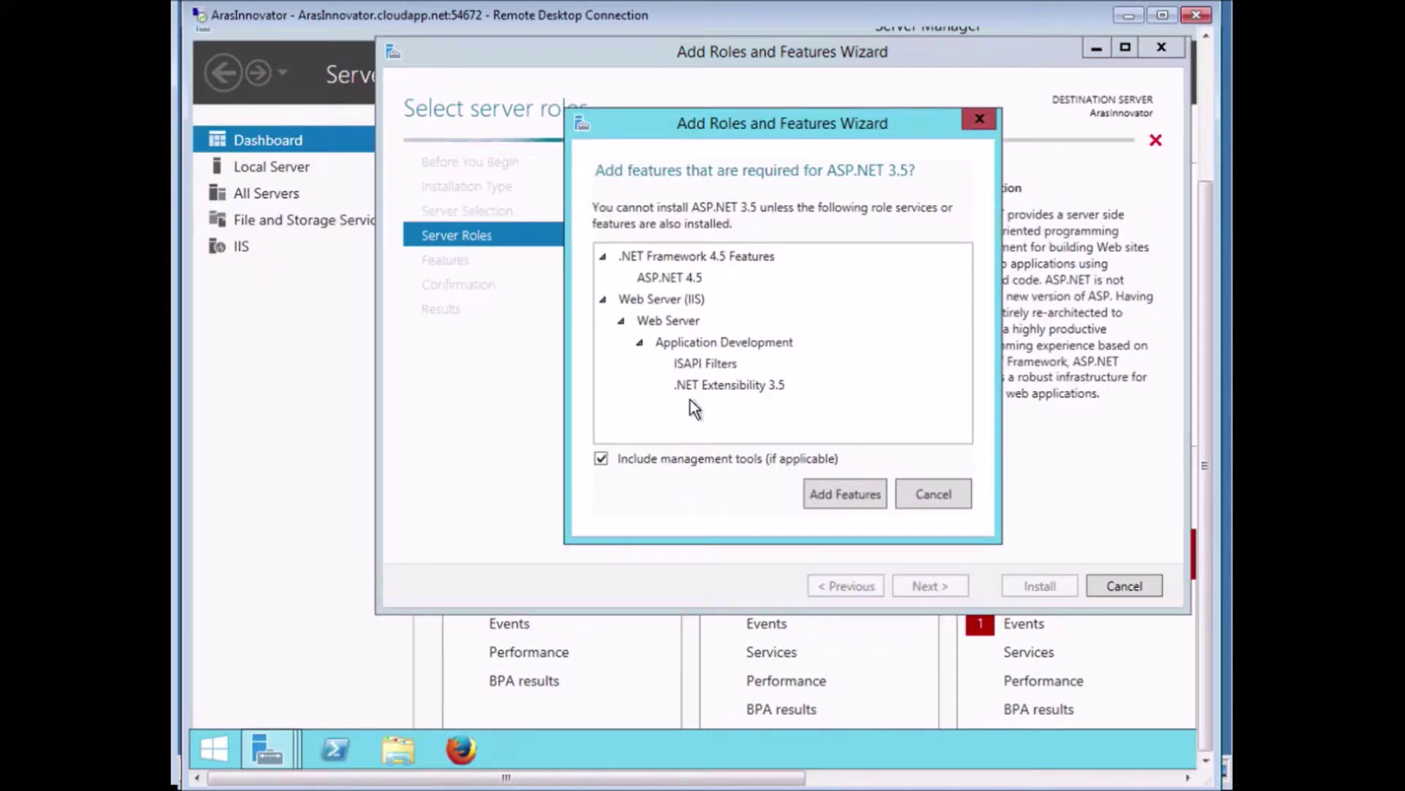
click(842, 494)
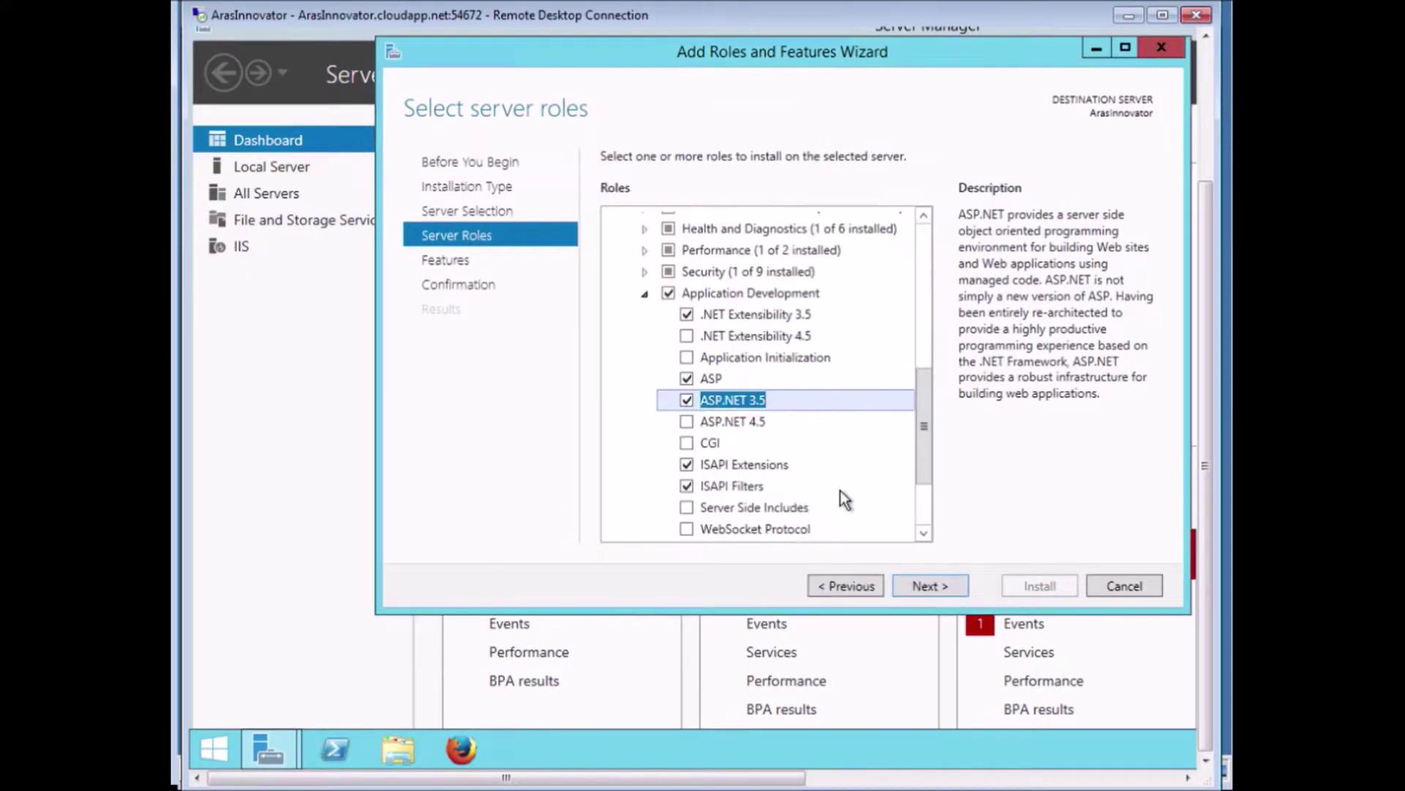
click(686, 421)
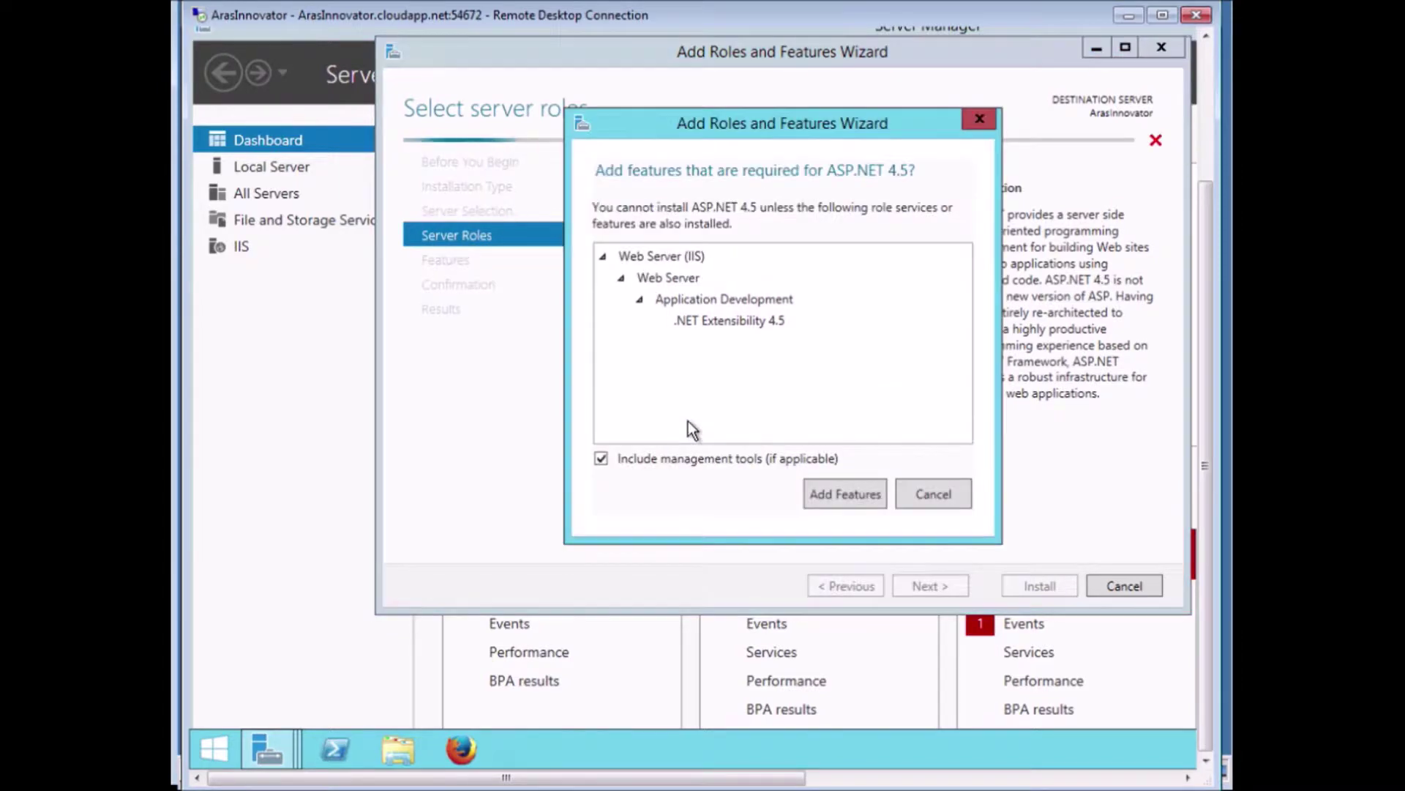
click(842, 494)
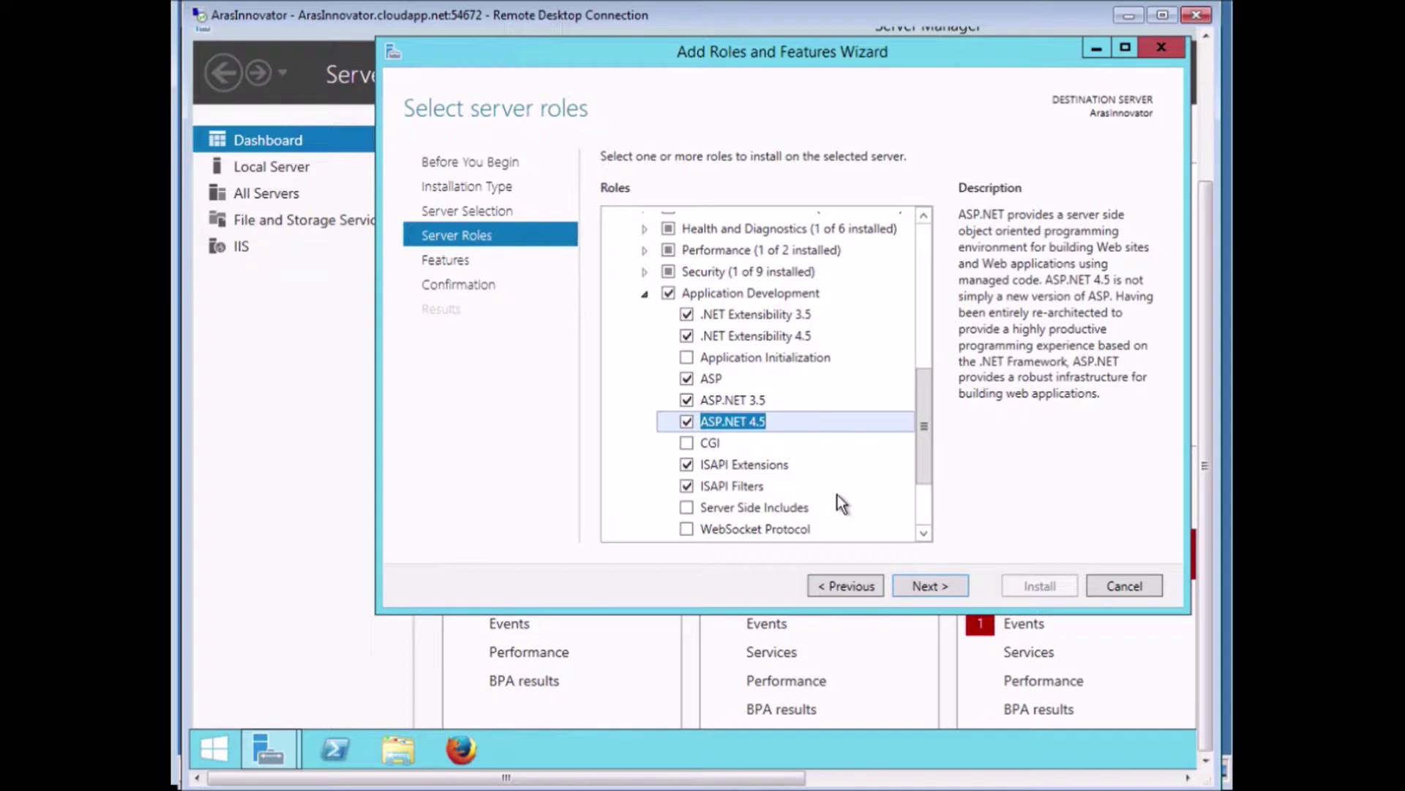
Add Windows Authentication under the web server's Security role services and proceed.
scroll(924, 428, up, 2)
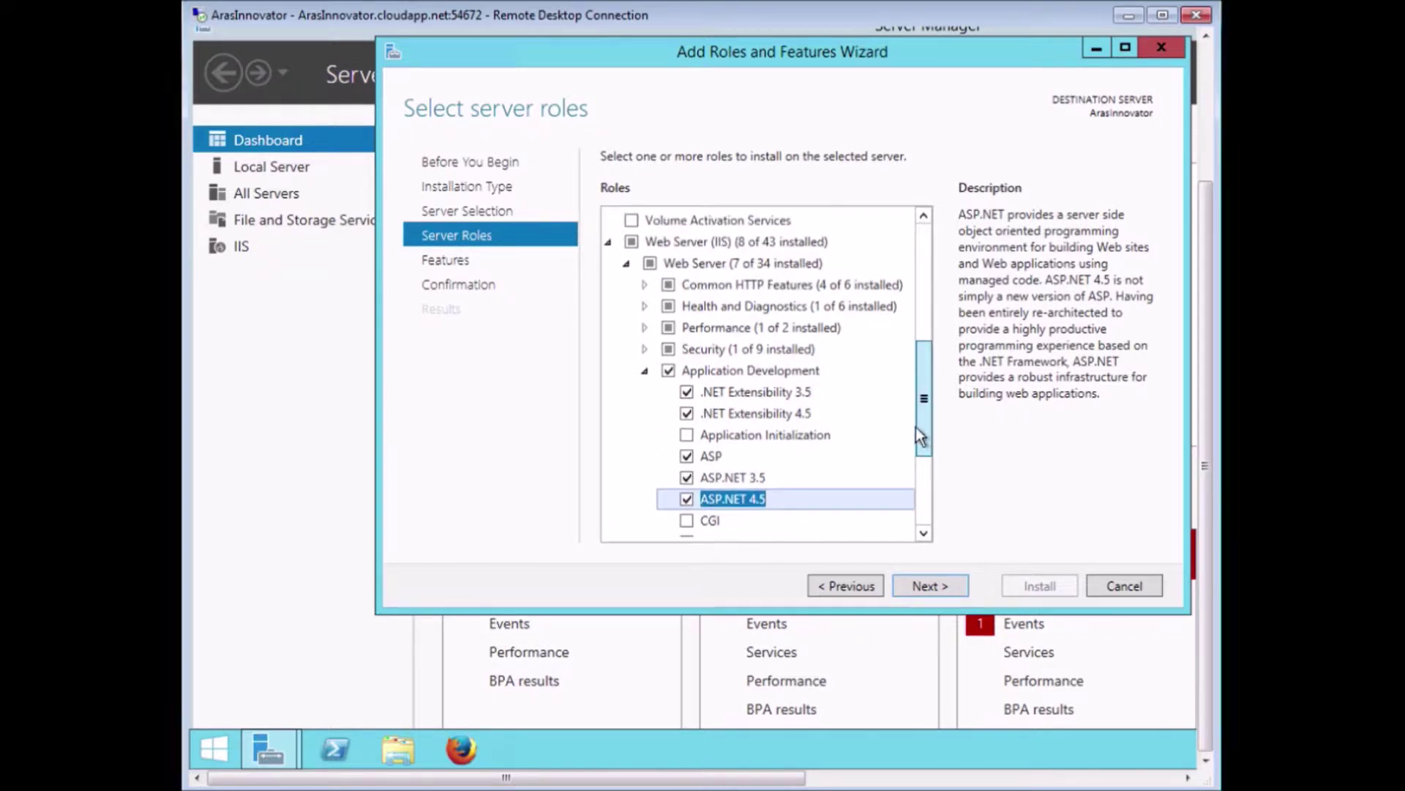
click(643, 348)
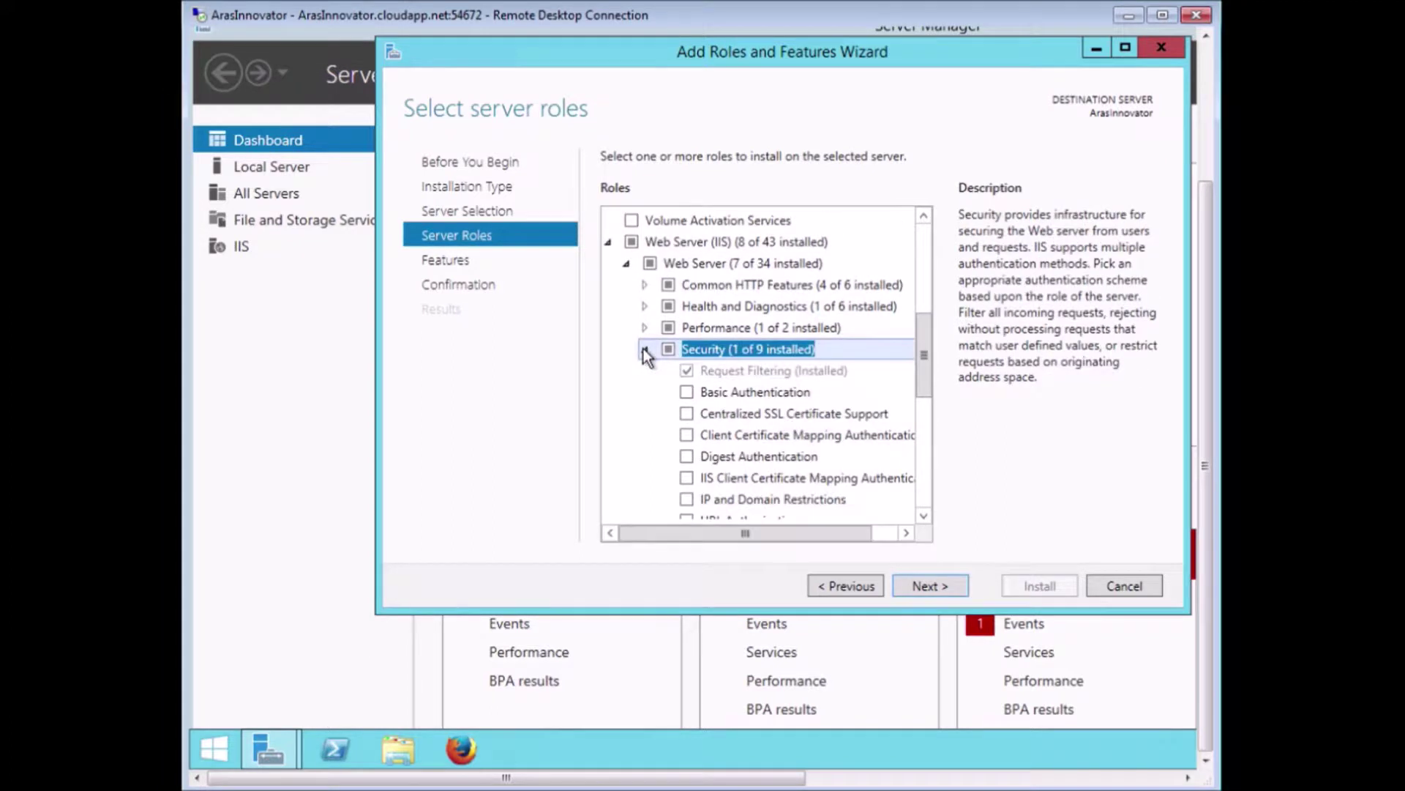
drag(919, 353, 916, 405)
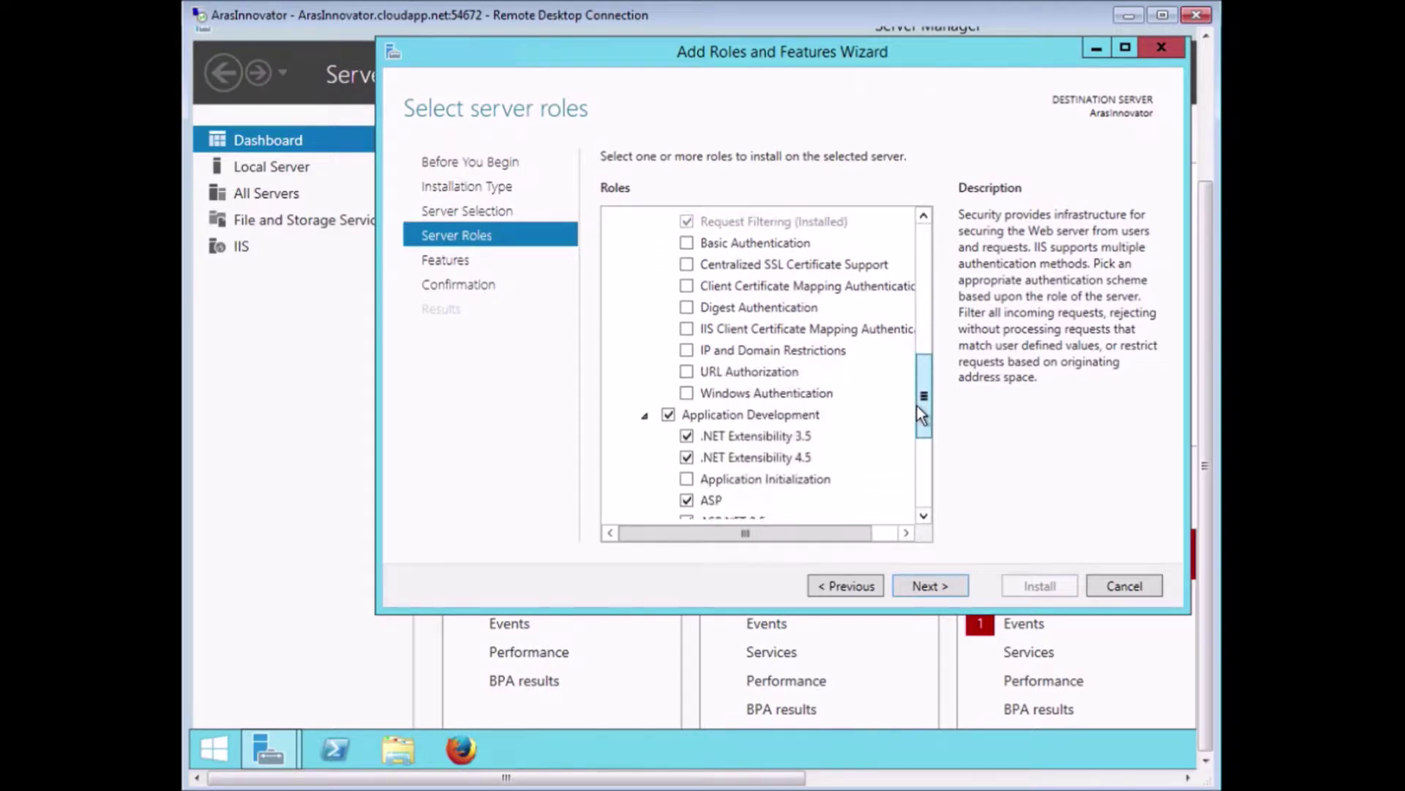
scroll(916, 407, down, 1)
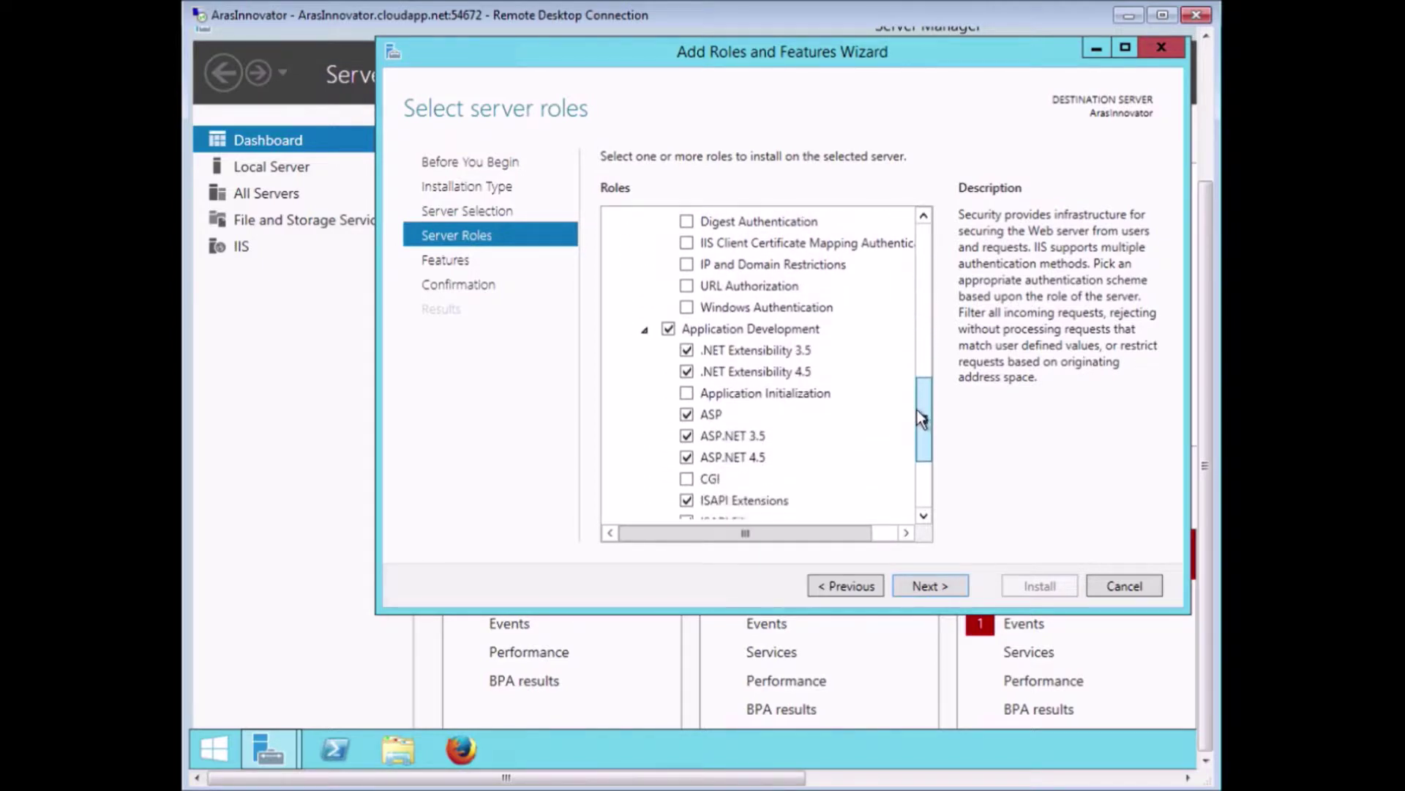
click(691, 310)
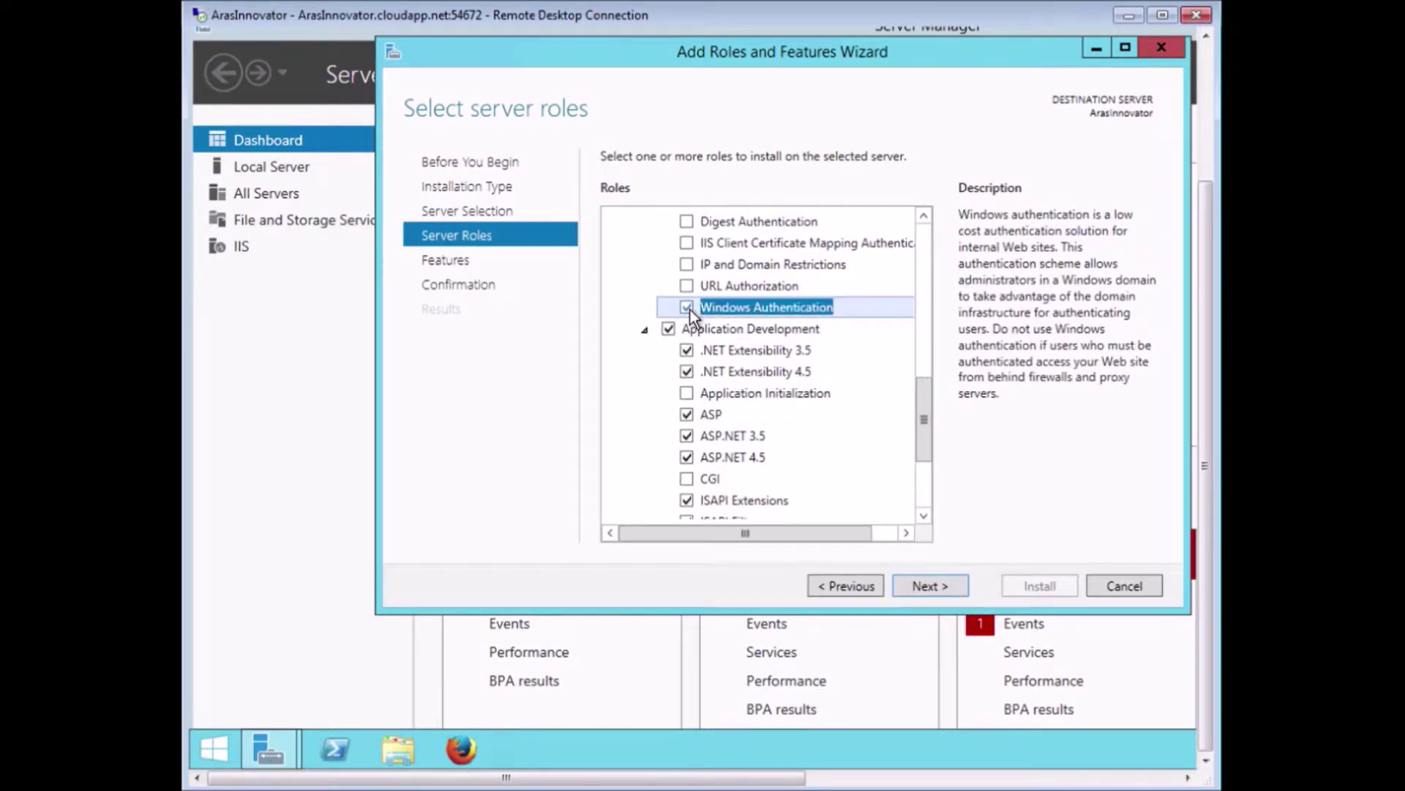
click(930, 586)
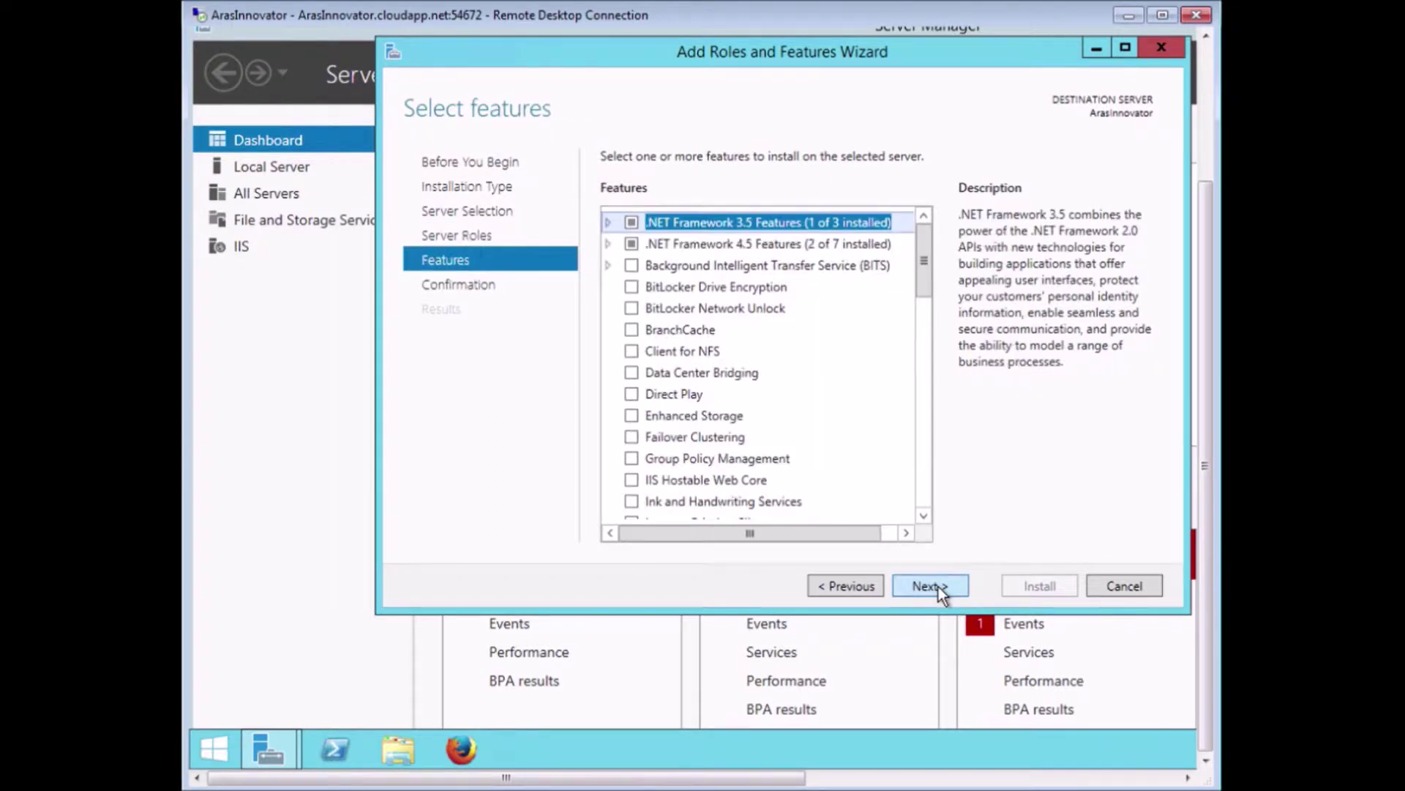
Confirm and install the selected IIS role services and features, then close the wizard.
click(938, 586)
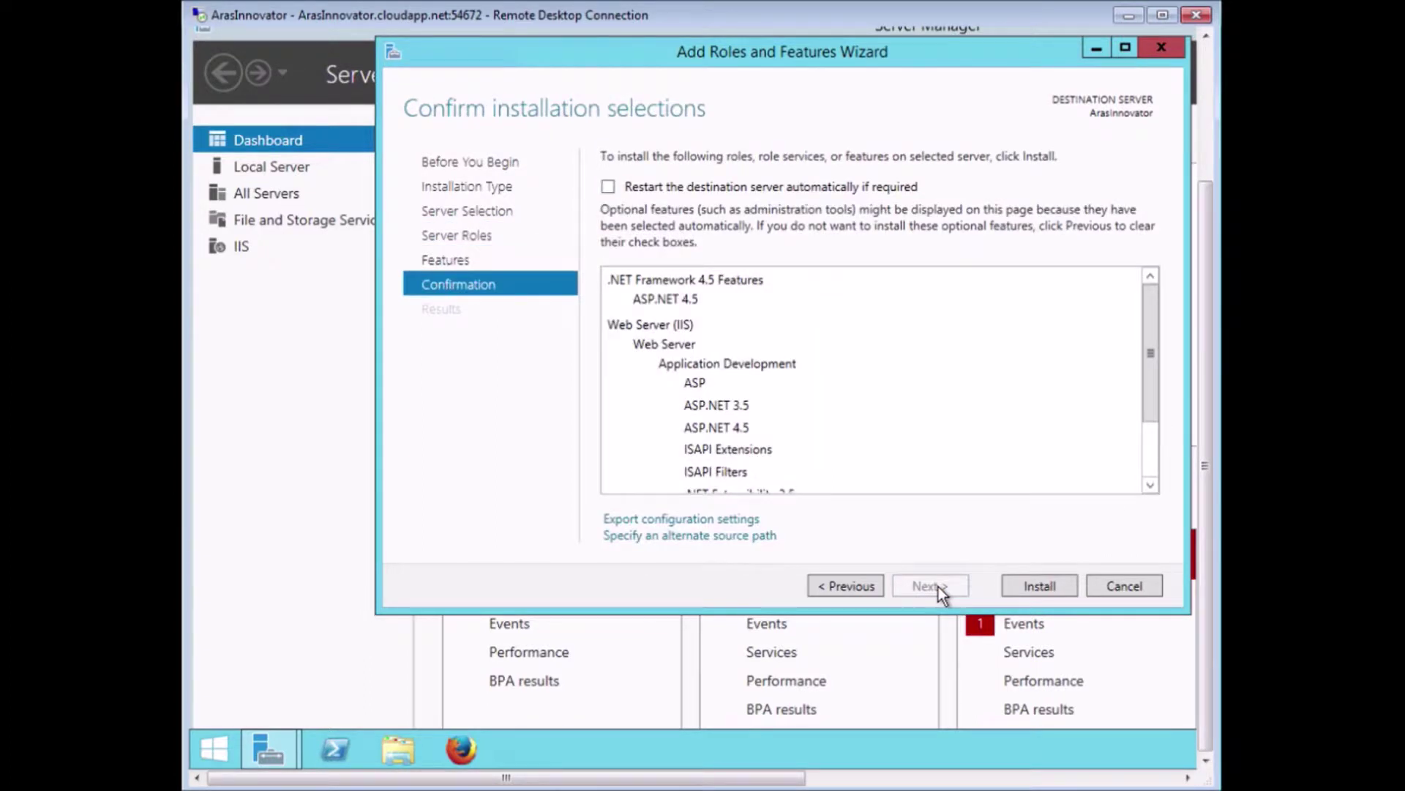
click(1043, 586)
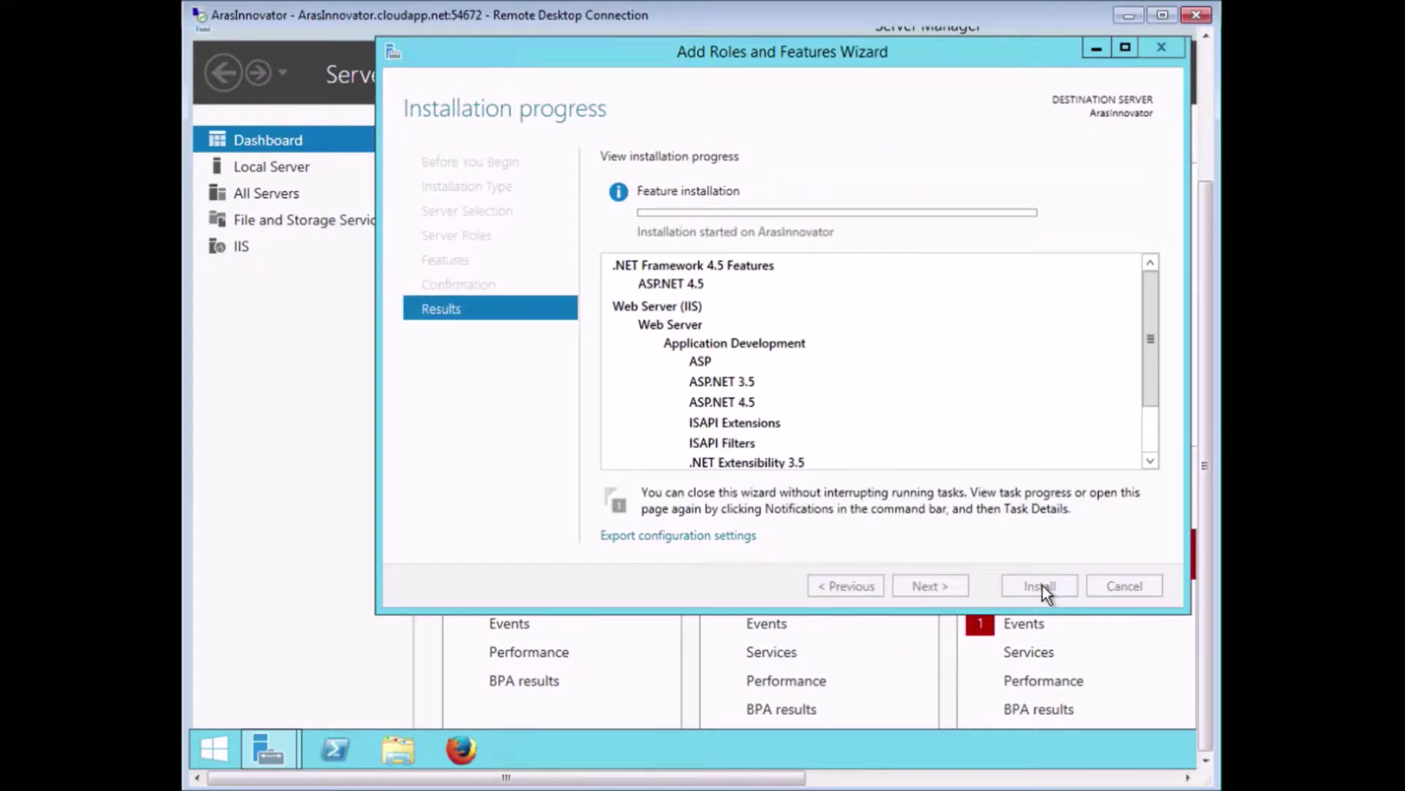
click(1042, 586)
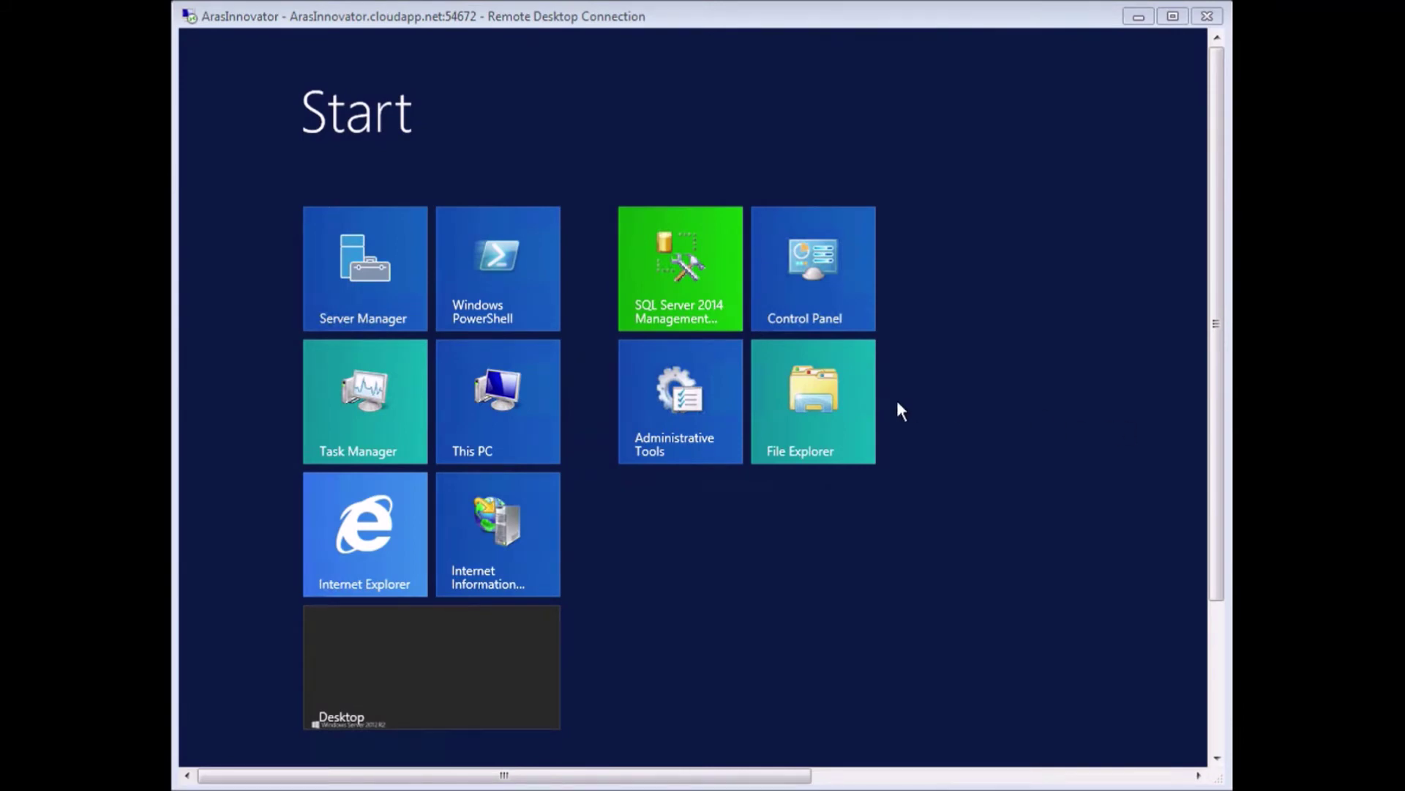
Browse to C:\Aras Installation and launch InnovatorSetup.msi.
click(806, 388)
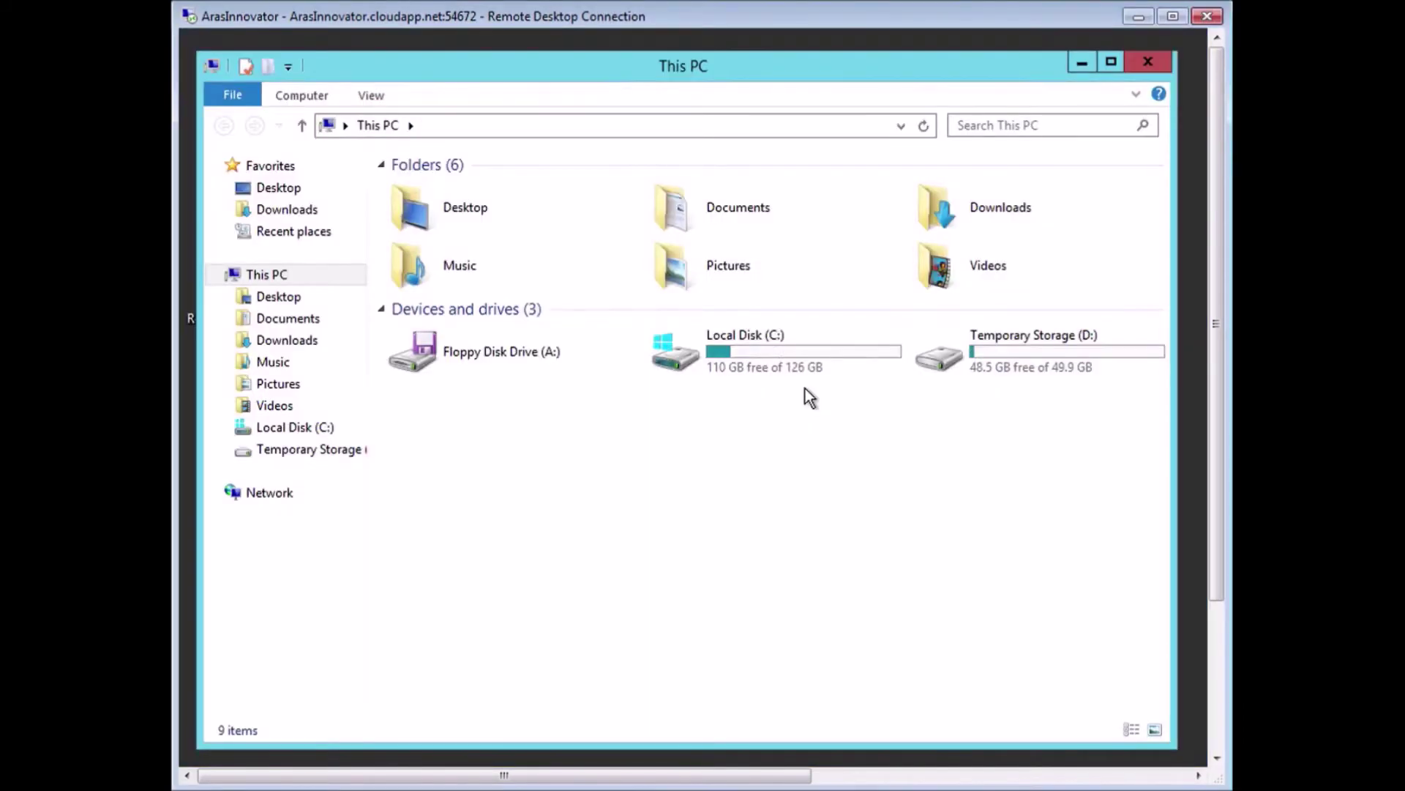
click(336, 429)
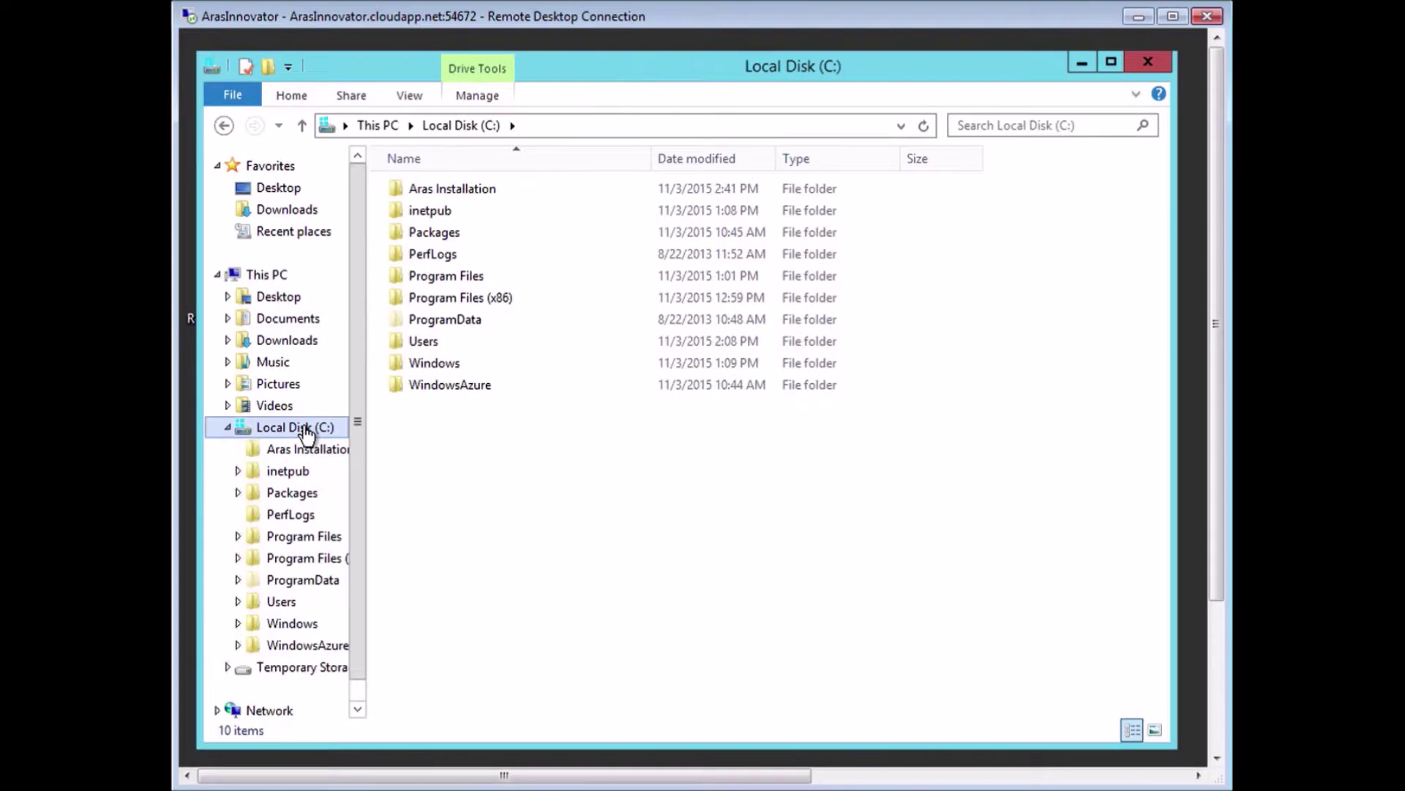
double_click(440, 184)
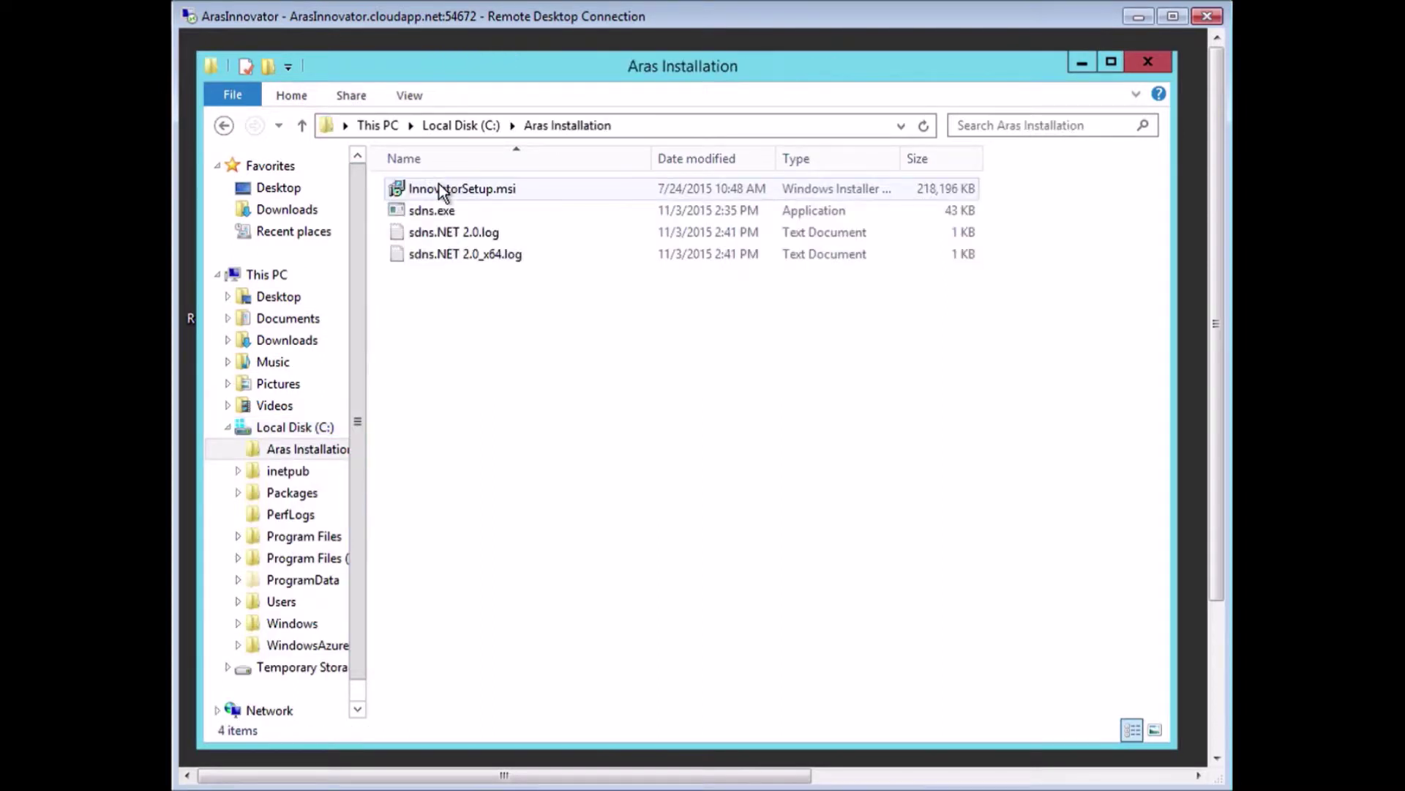
click(530, 191)
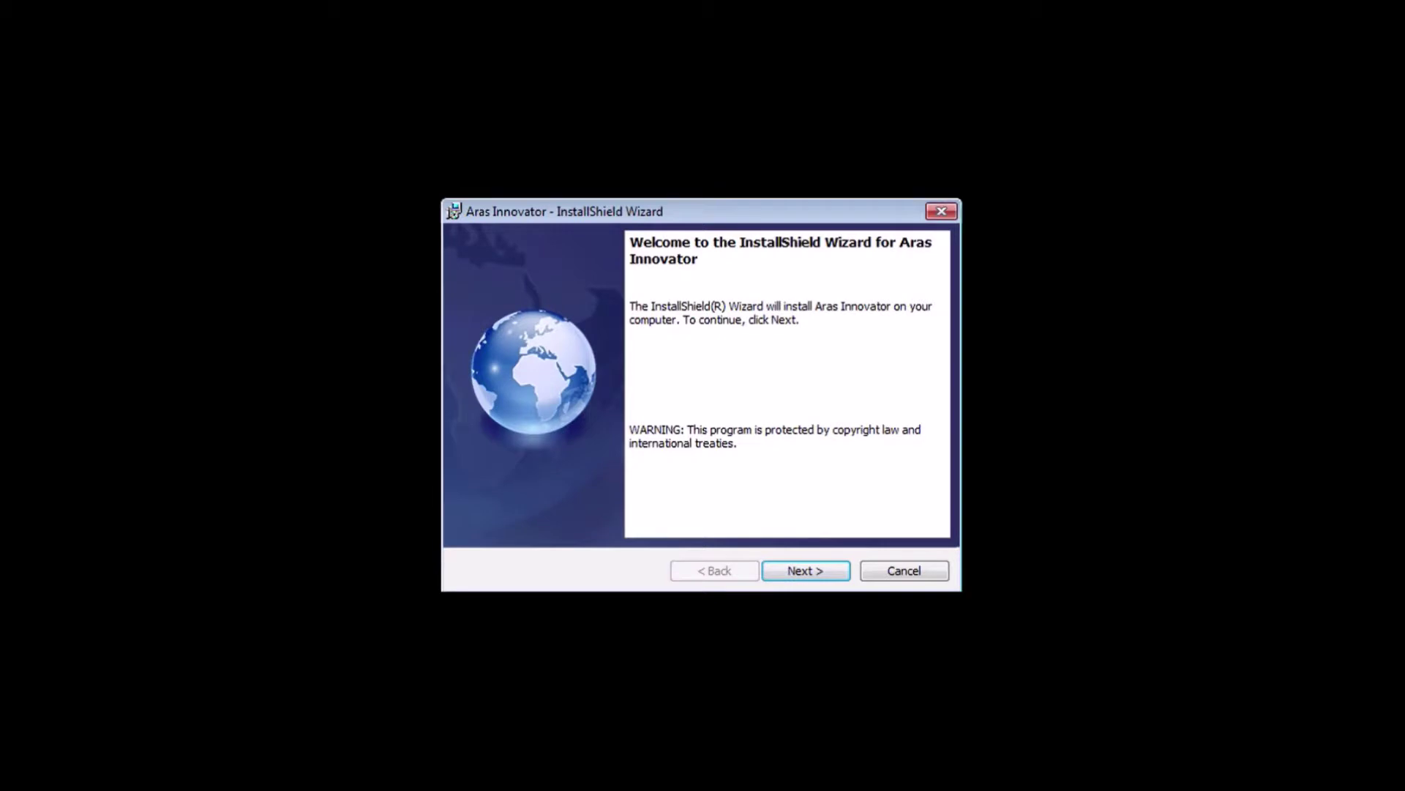
Read and accept the Aras Innovator license agreement terms.
click(811, 573)
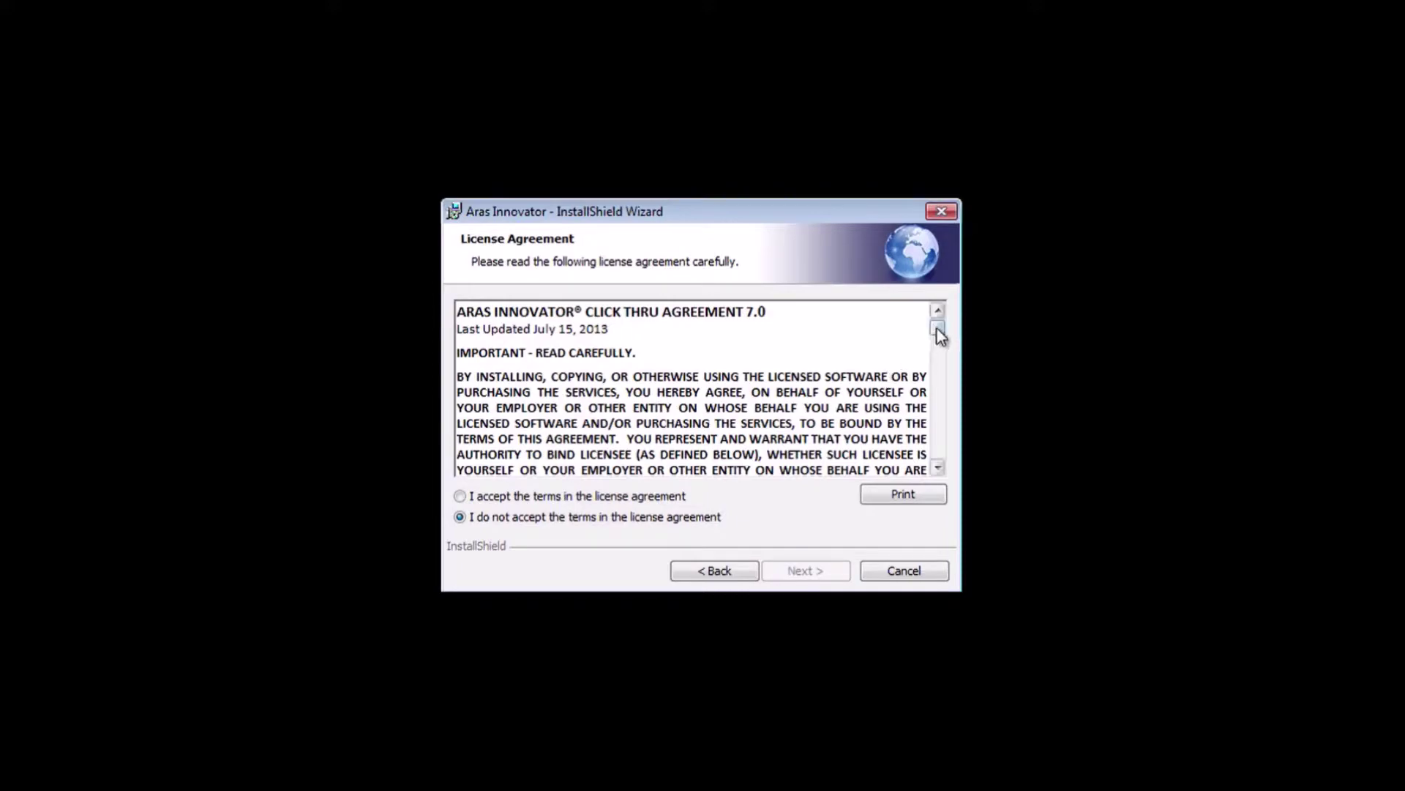
scroll(937, 333, down, 4)
mouse_move(936, 335)
mouse_down()
mouse_move(936, 365)
mouse_move(947, 329)
mouse_up()
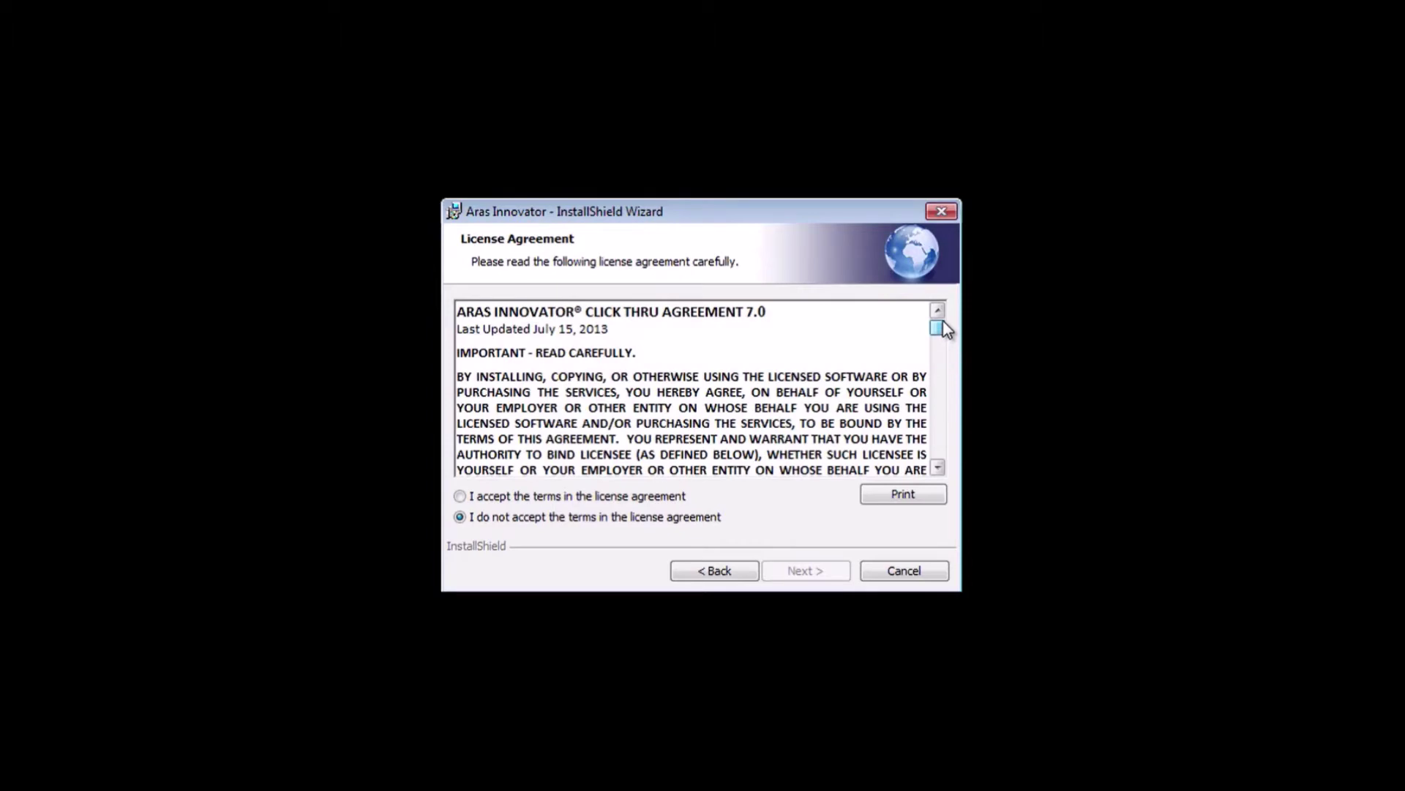
click(461, 497)
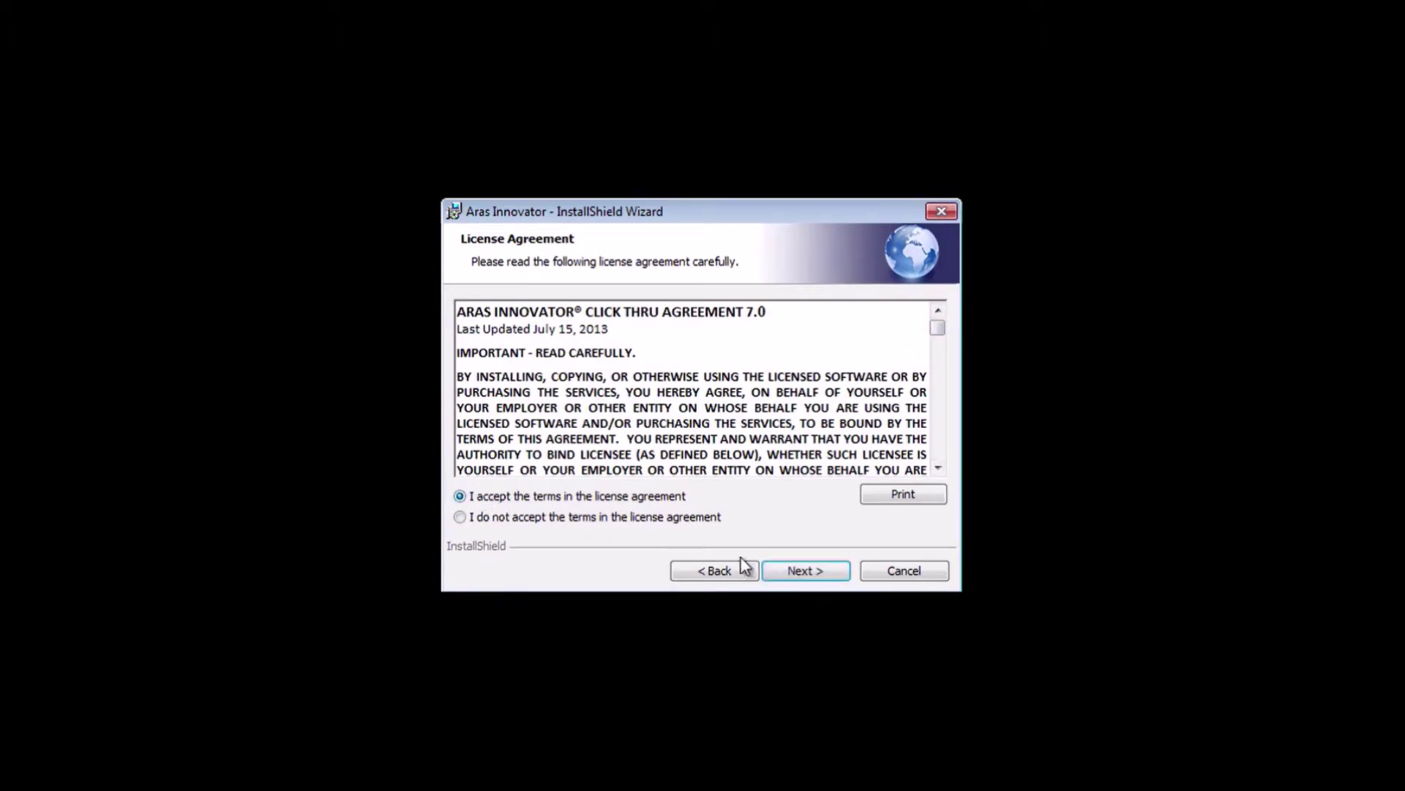
click(816, 575)
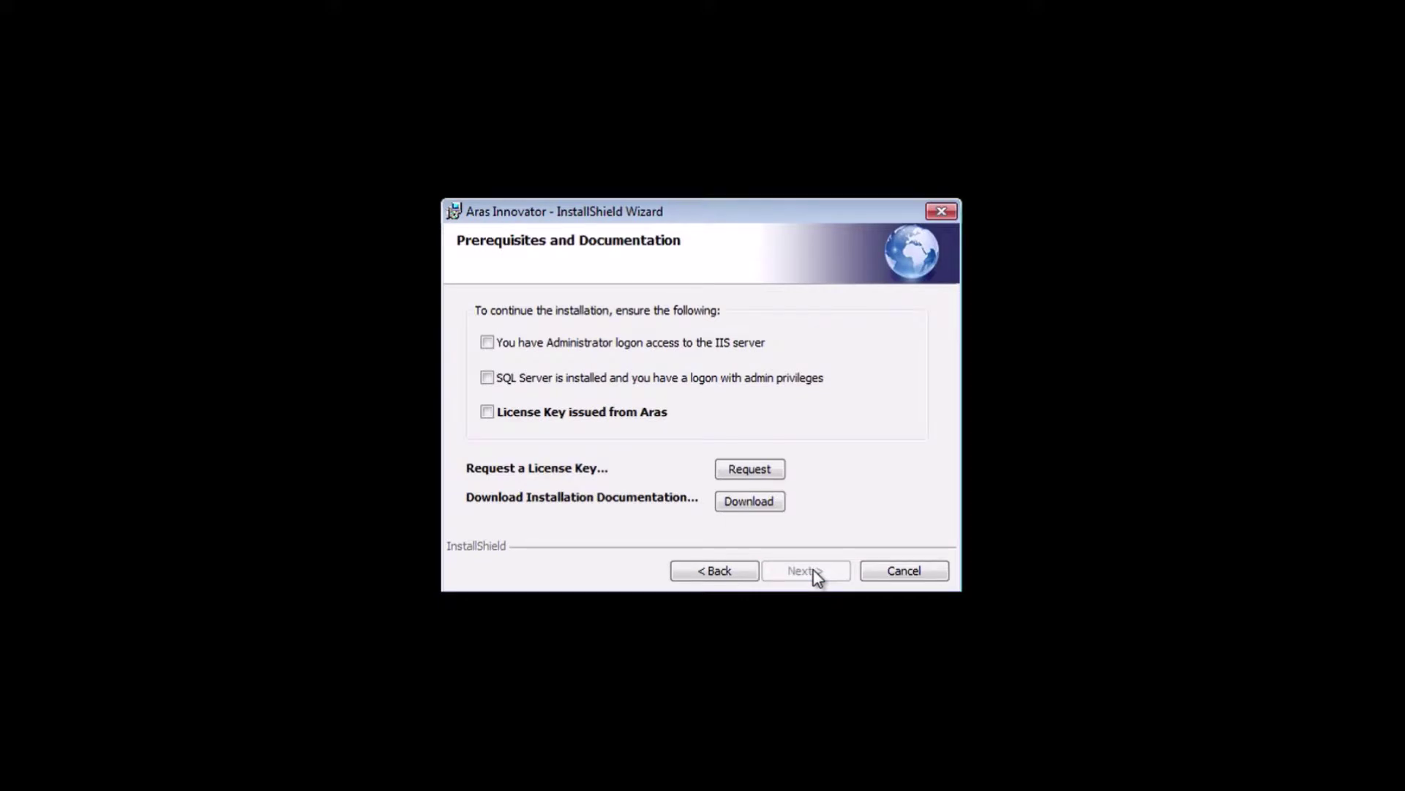
Confirm the IIS admin access, SQL Server and issued license key prerequisites, opening the key request page.
click(487, 342)
click(487, 377)
click(487, 412)
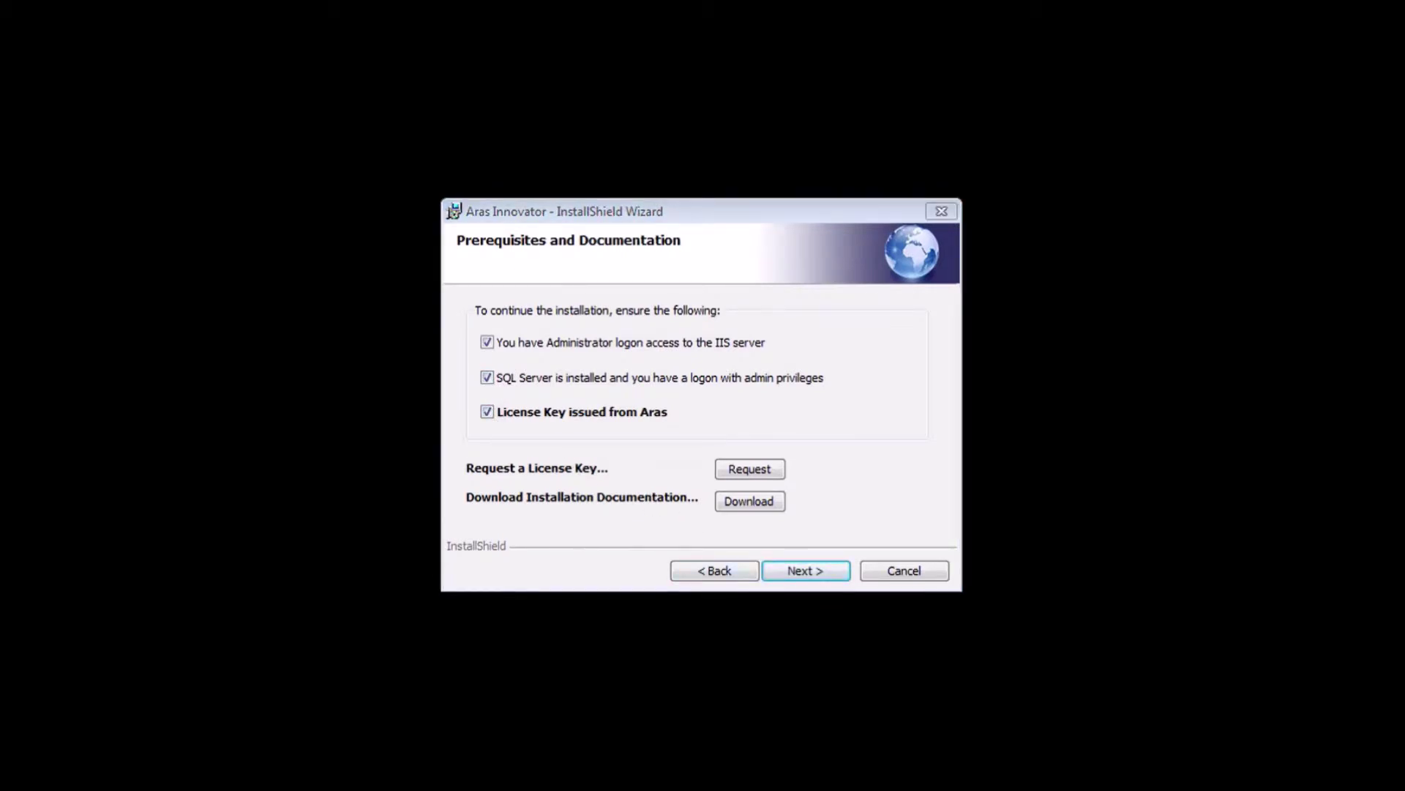
click(750, 469)
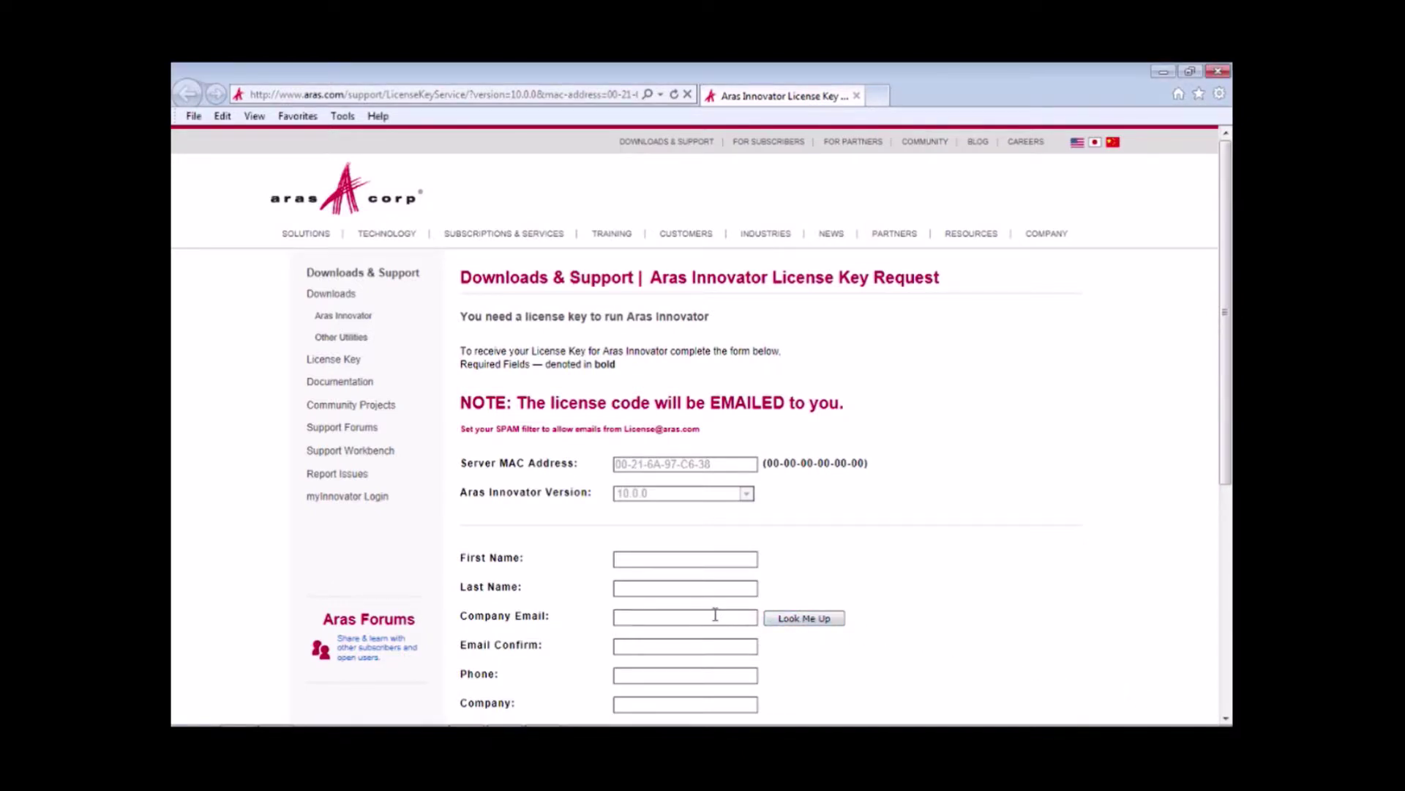
Paste the company e-mail into the license key request form and submit it.
key(ctrl+v)
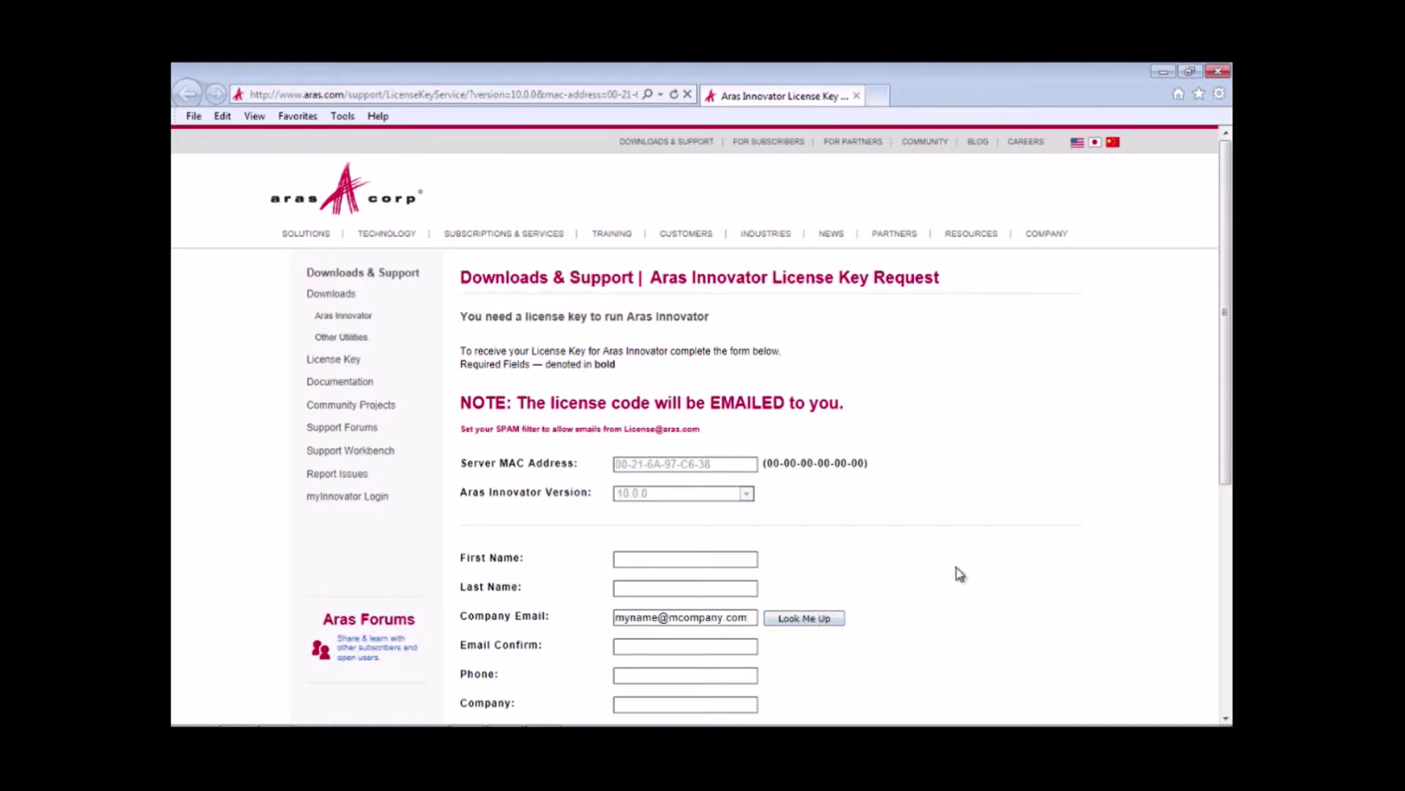
drag(1223, 445, 1224, 636)
click(494, 598)
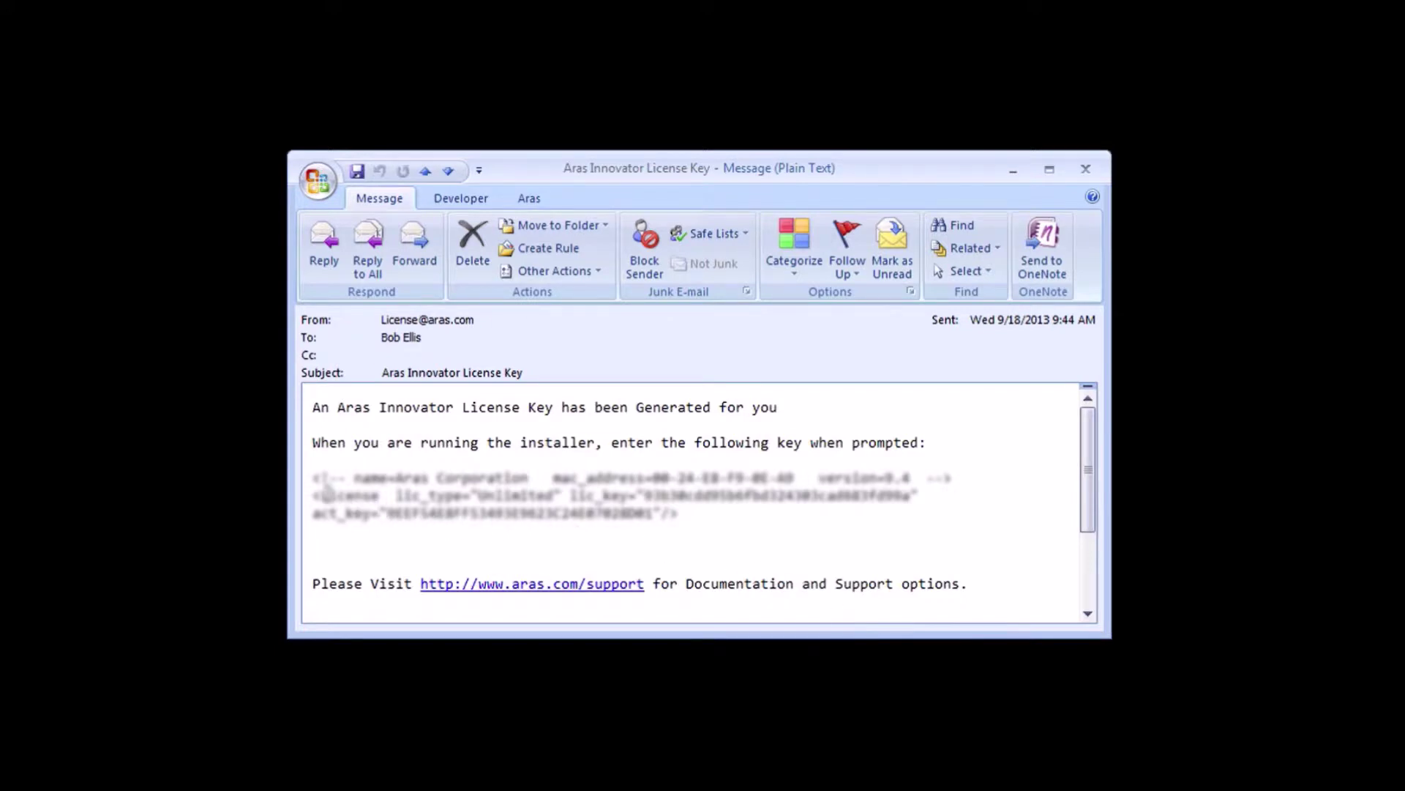
Select and copy the license key text from the Aras Innovator License Key e-mail.
drag(313, 478, 668, 512)
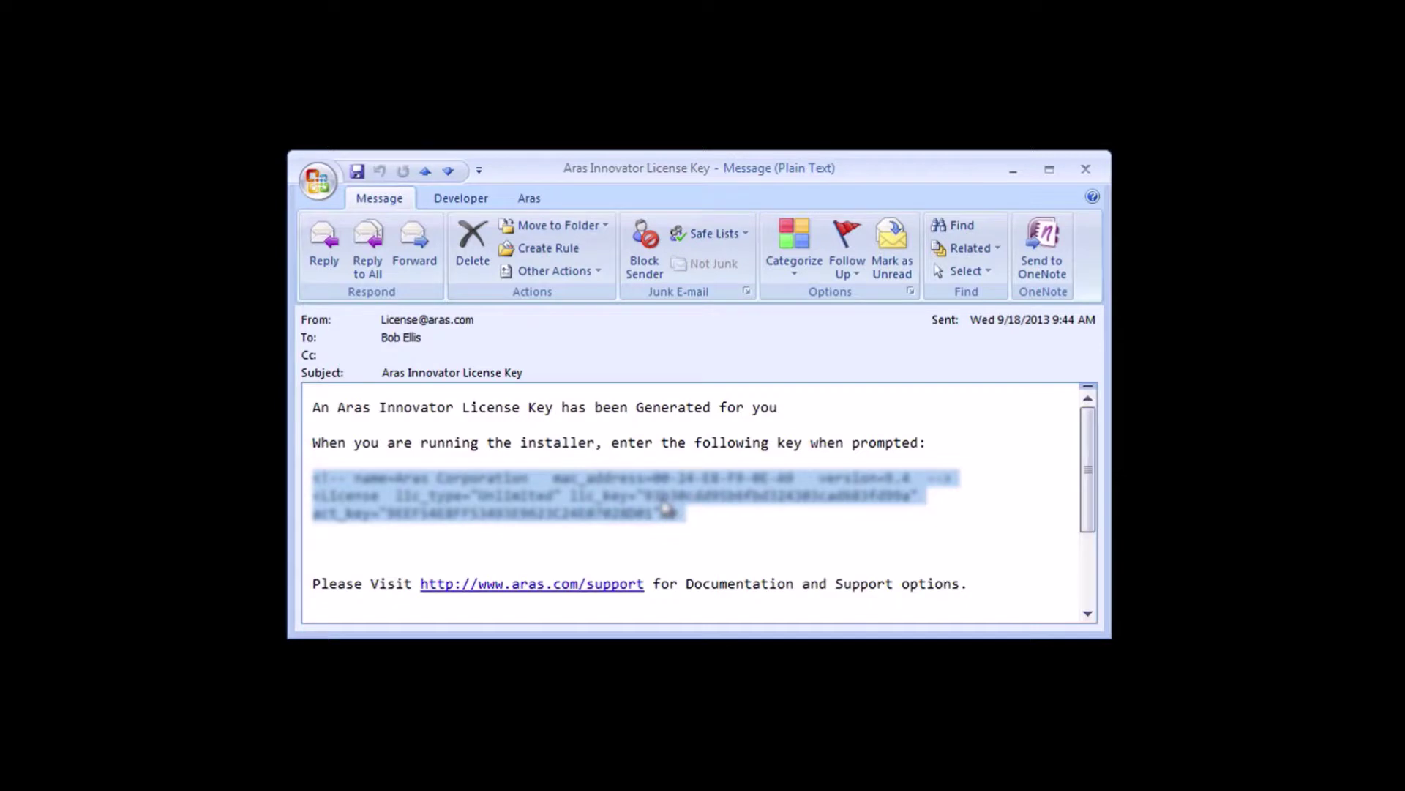
right_click(666, 505)
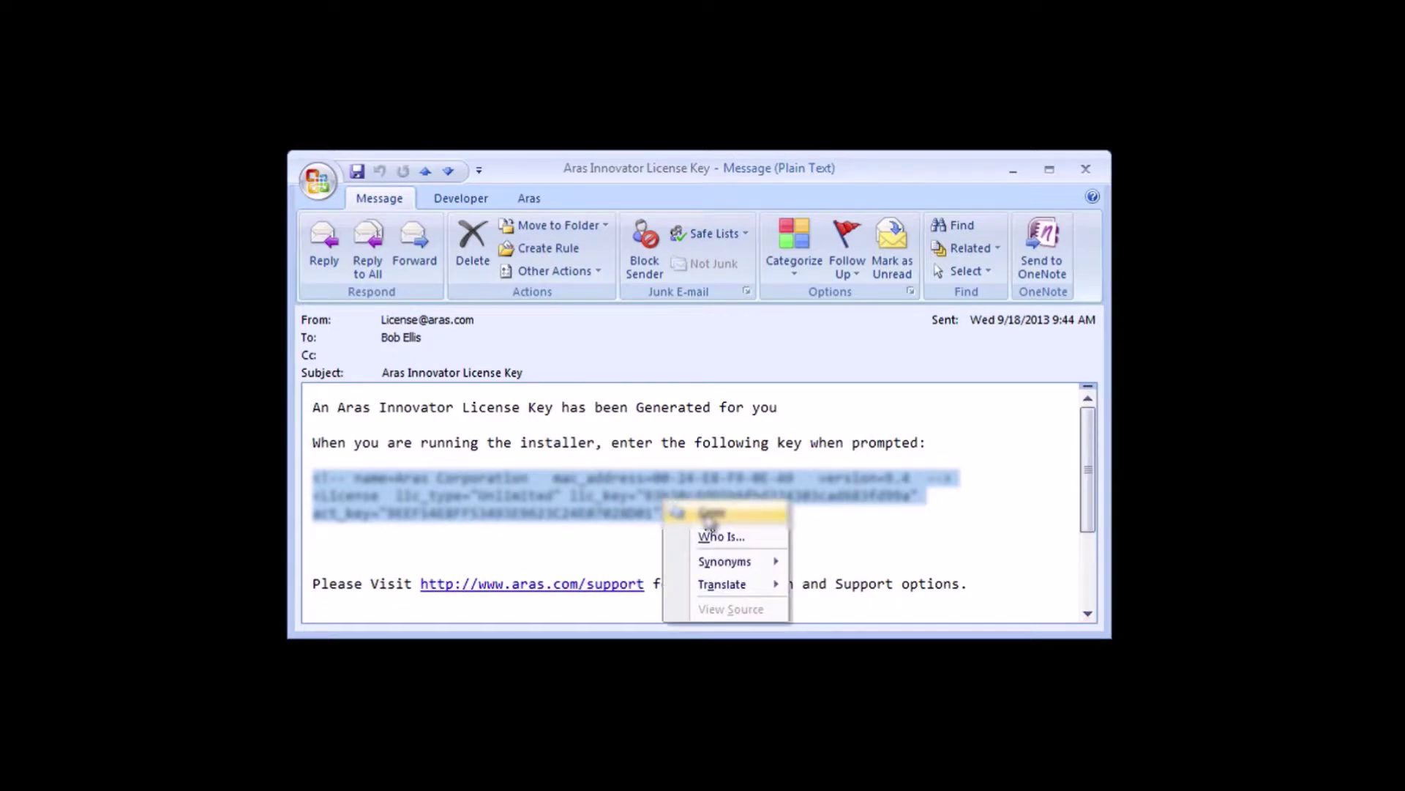
click(710, 514)
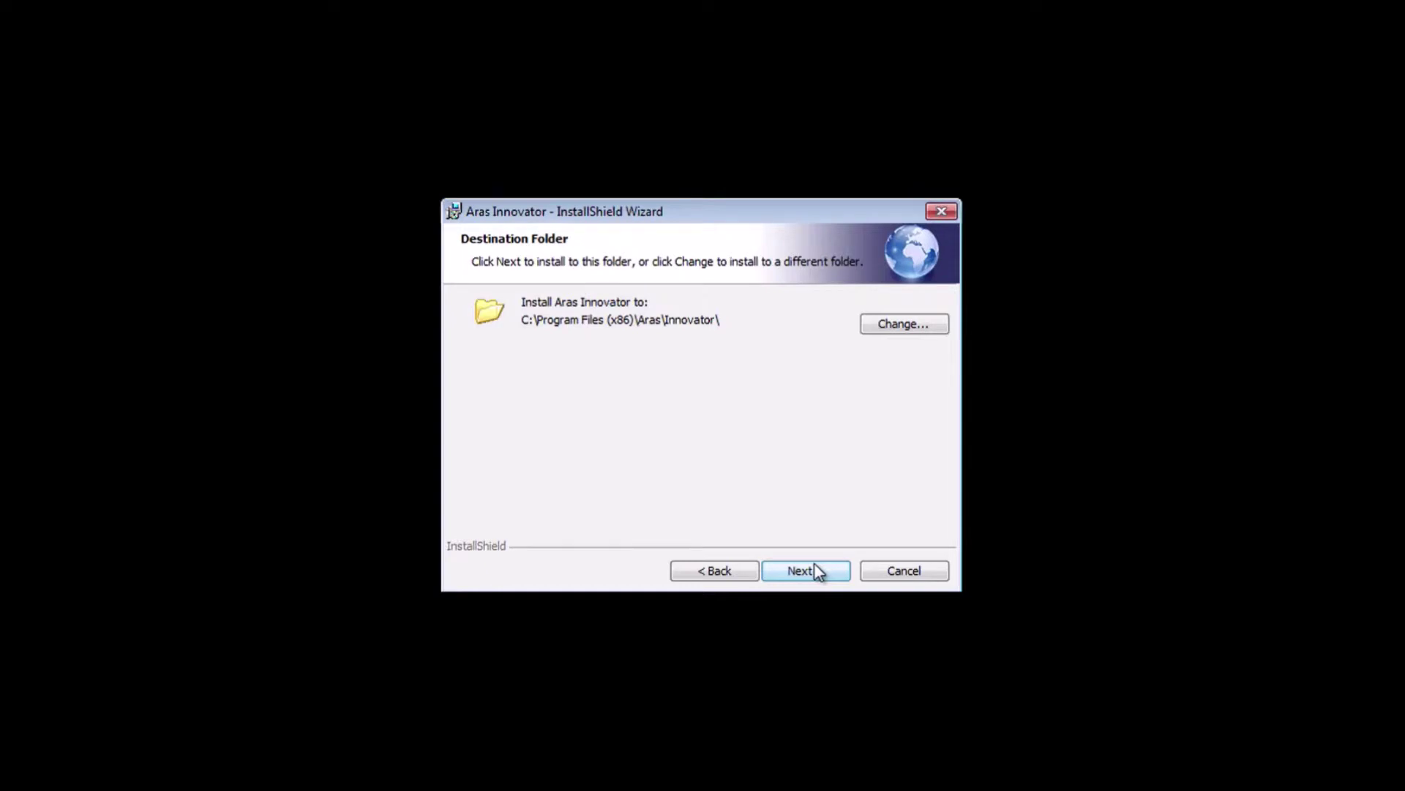
click(816, 570)
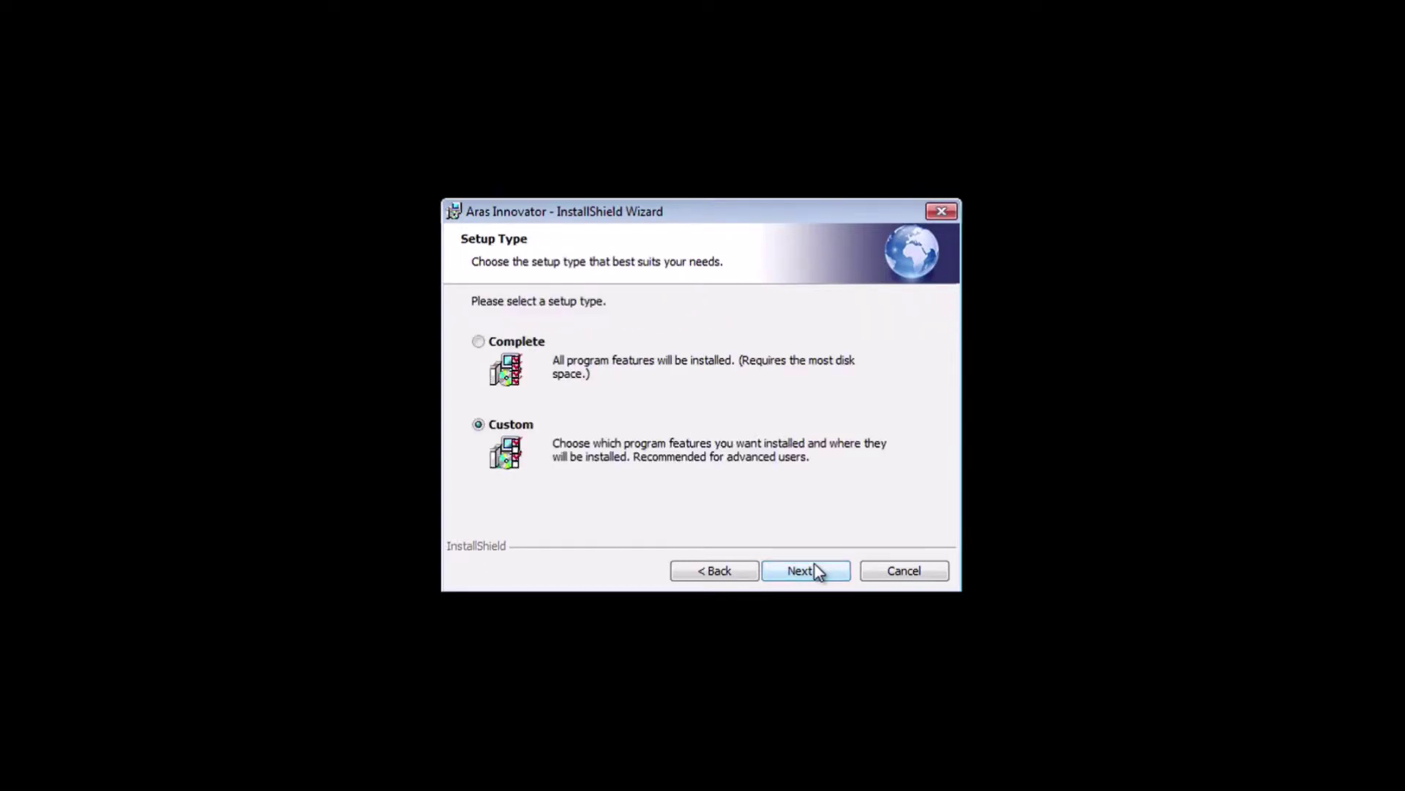
click(486, 347)
click(811, 572)
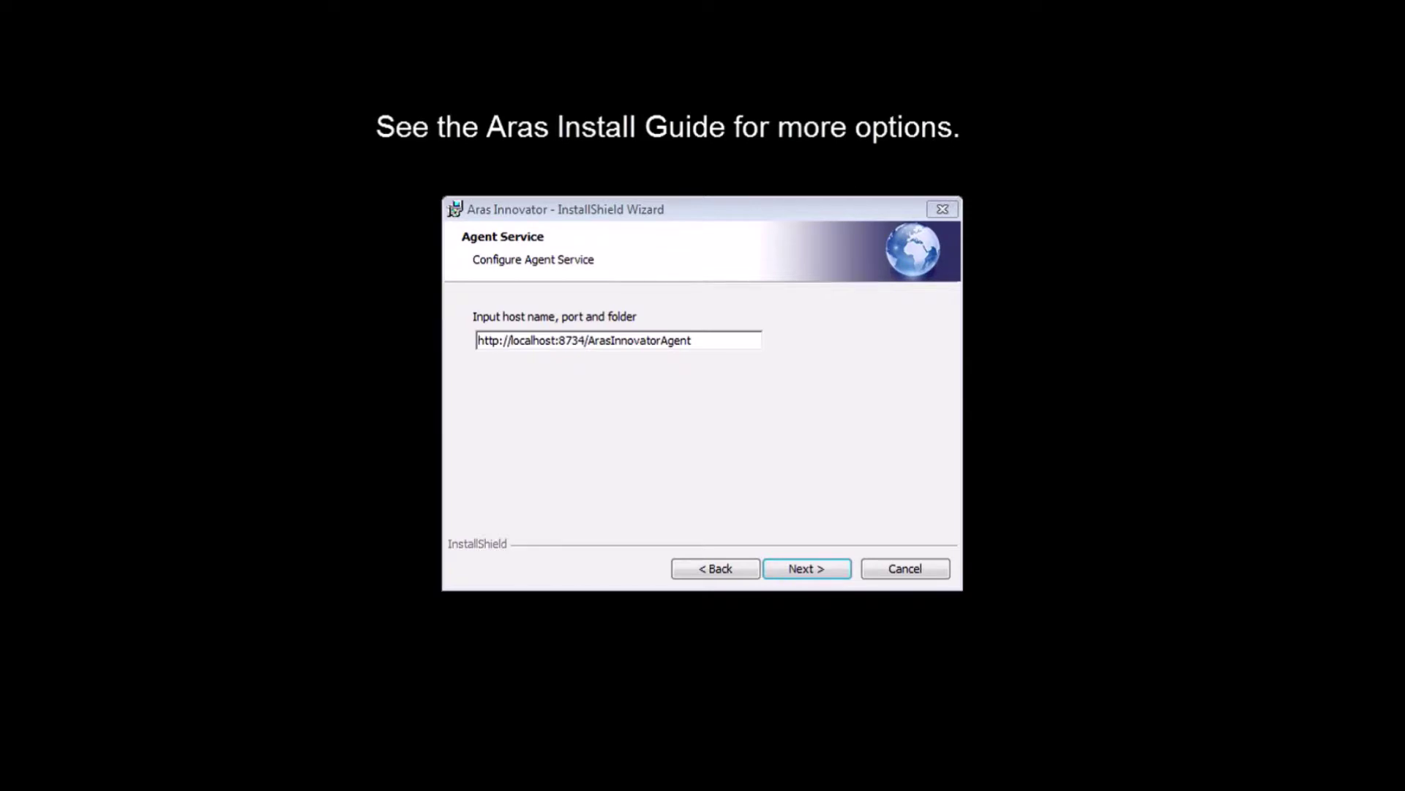
click(798, 573)
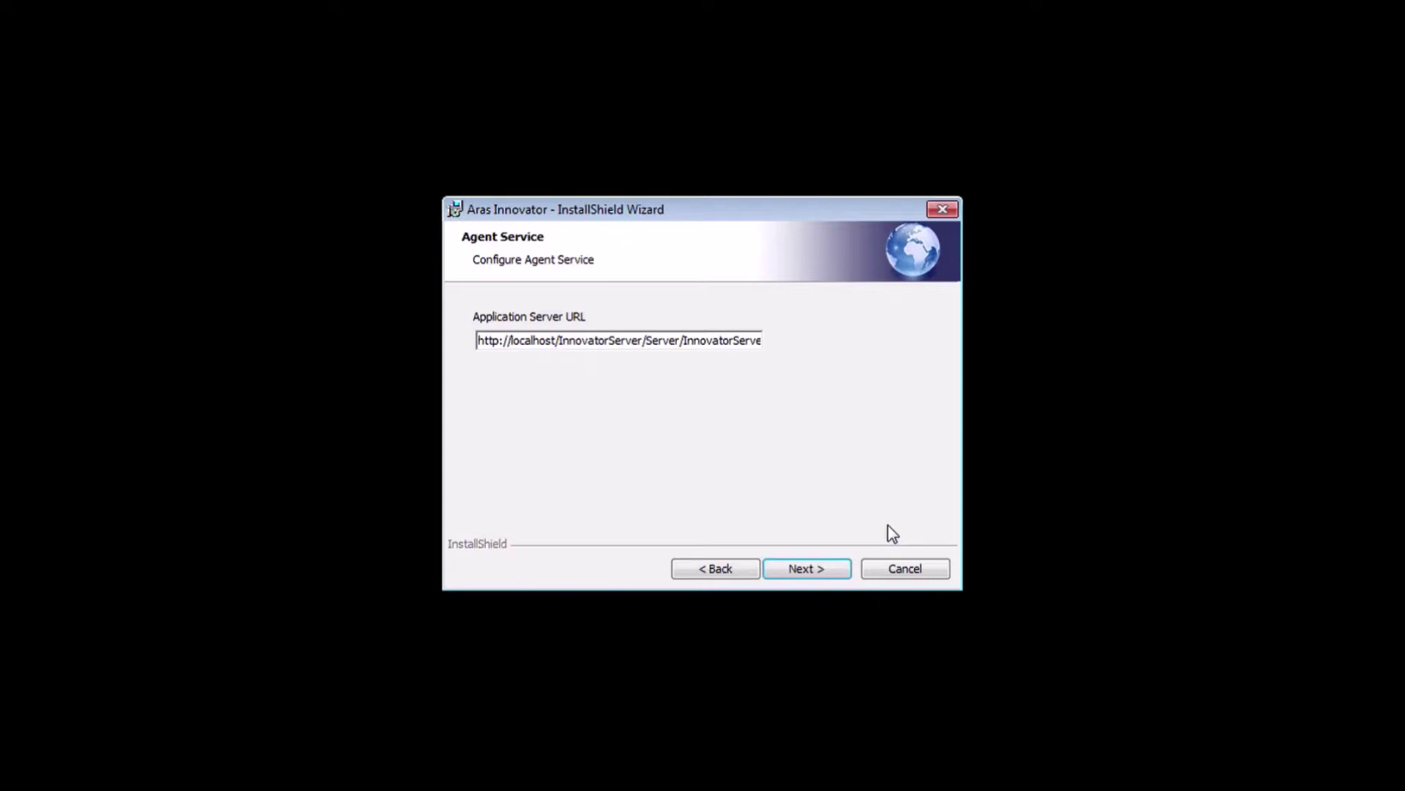
Paste the issued license key over the placeholder license text and continue.
click(819, 575)
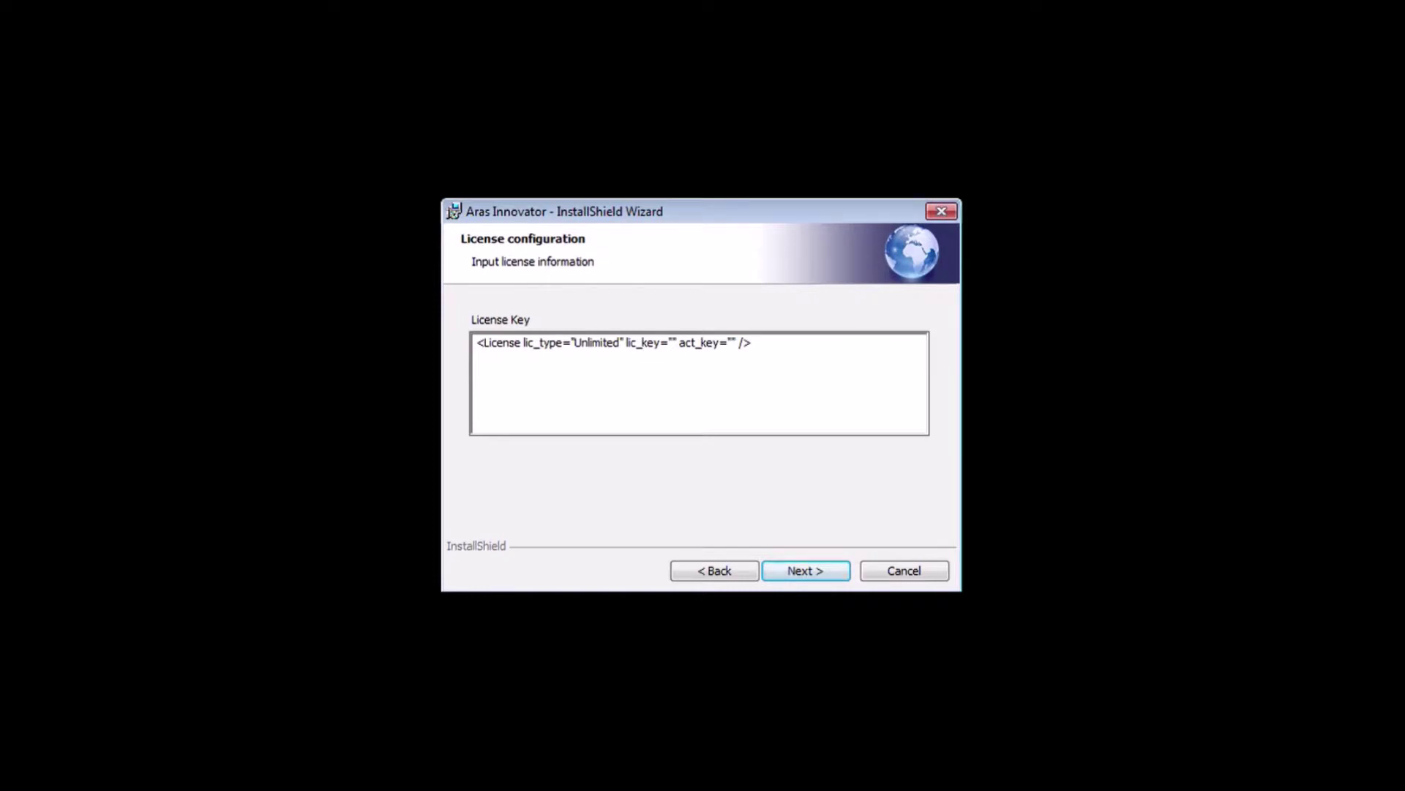
drag(759, 344, 473, 351)
key(ctrl+v)
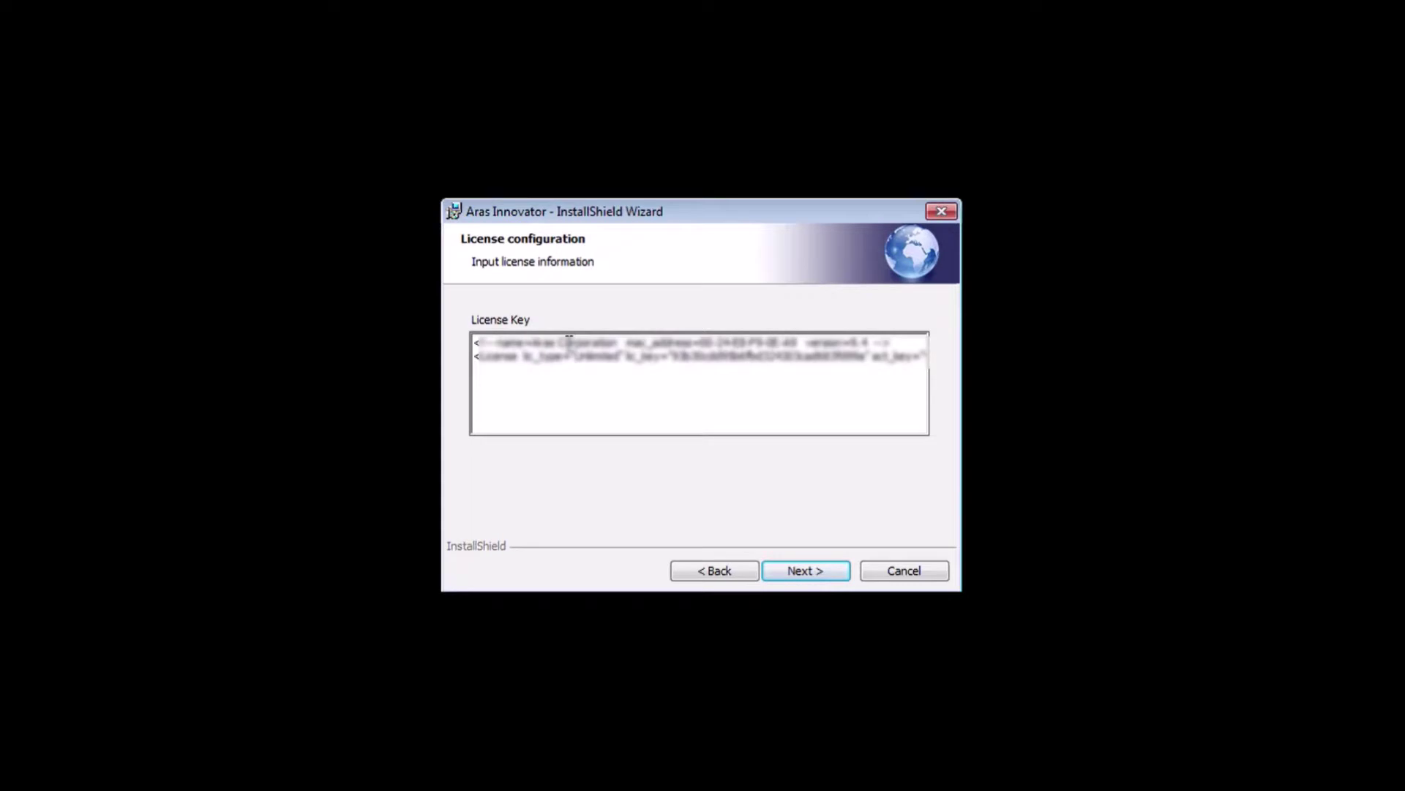
click(808, 572)
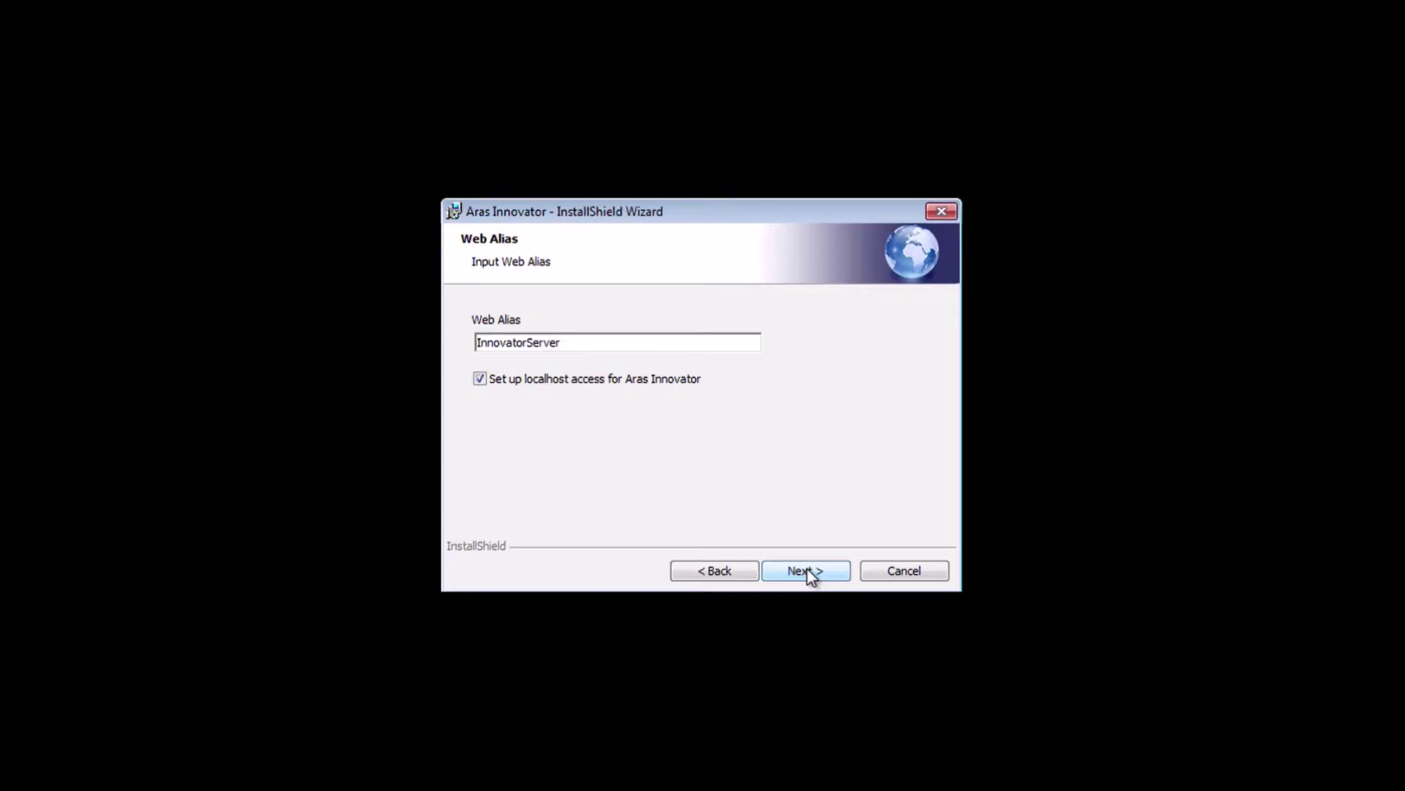
Keep the InnovatorServer web alias, the default queue SMTP server and English only.
click(808, 573)
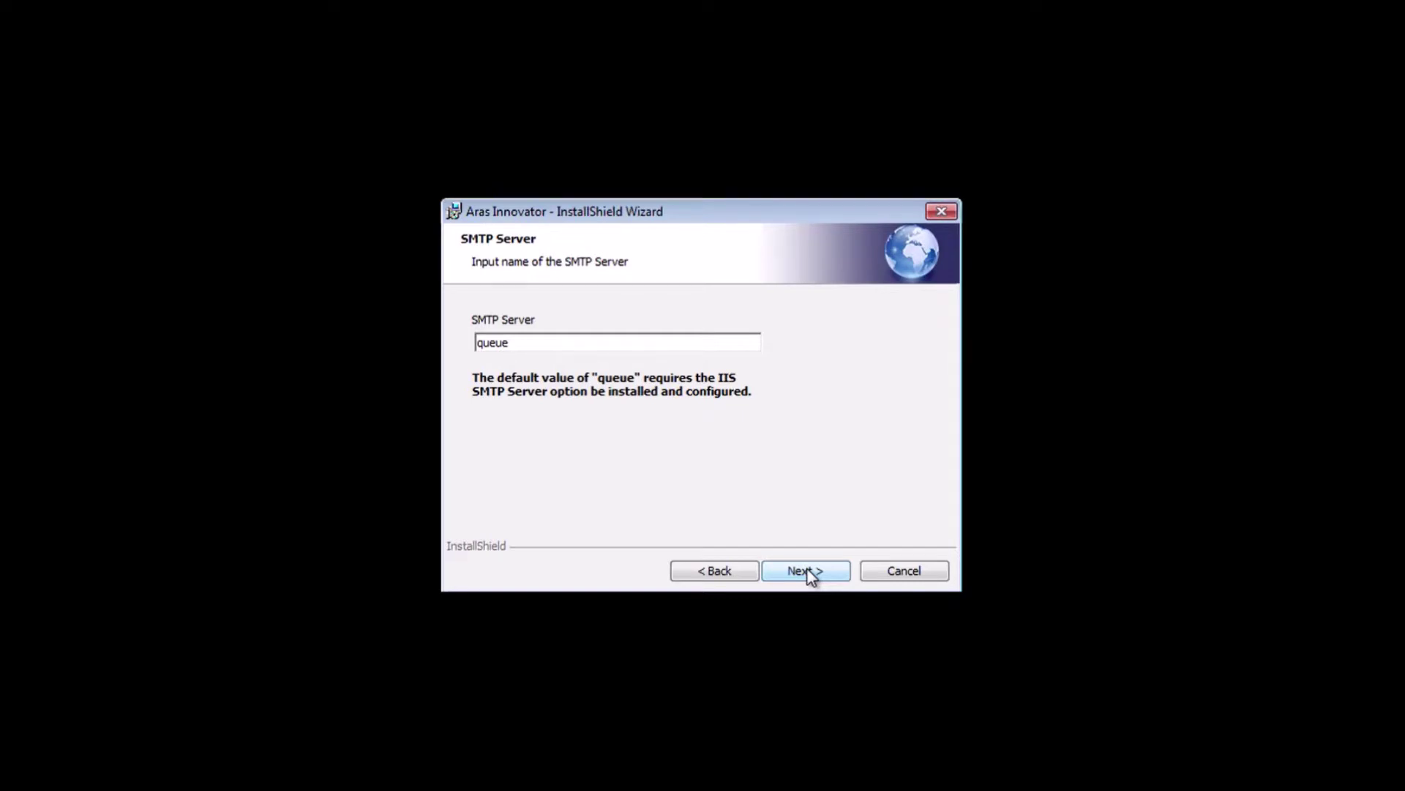
click(808, 571)
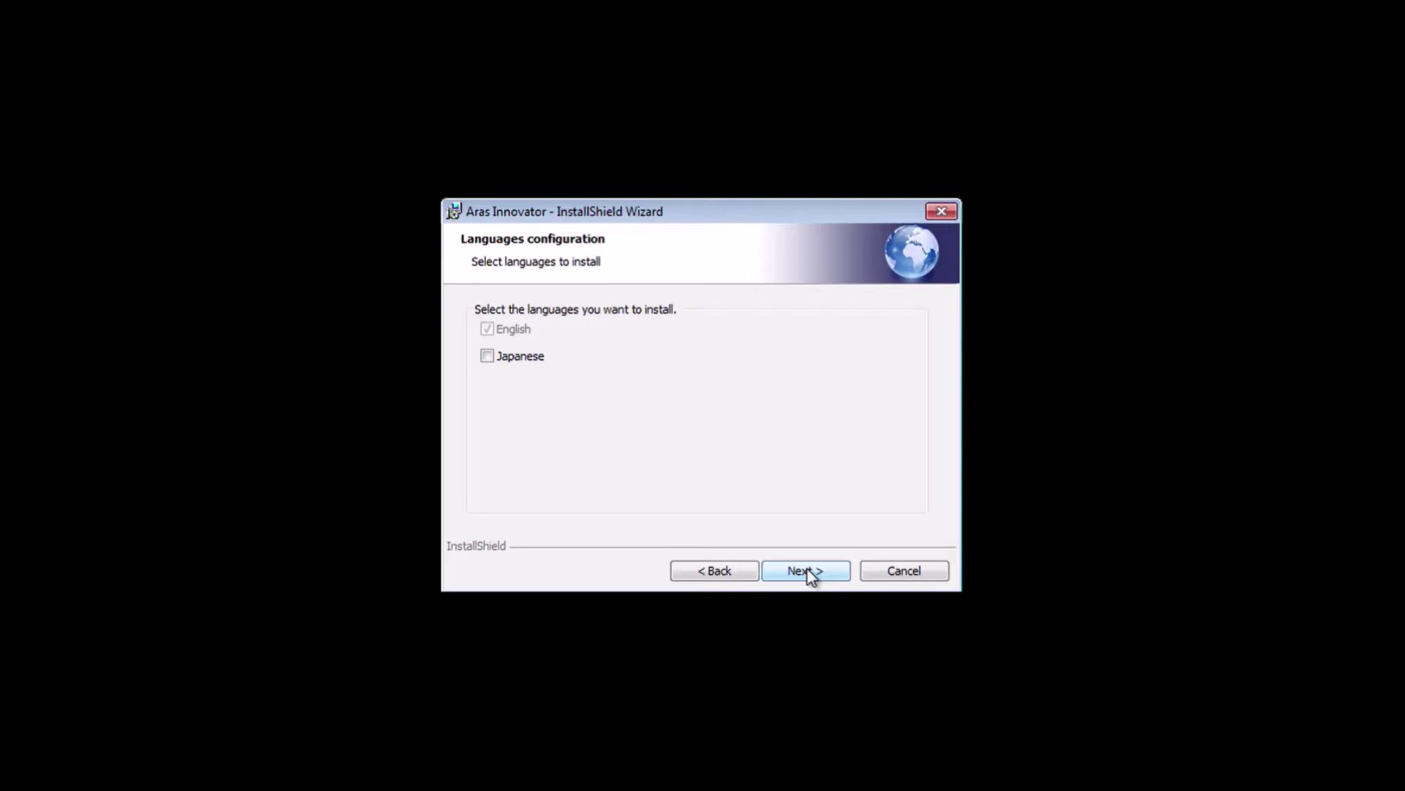
click(808, 571)
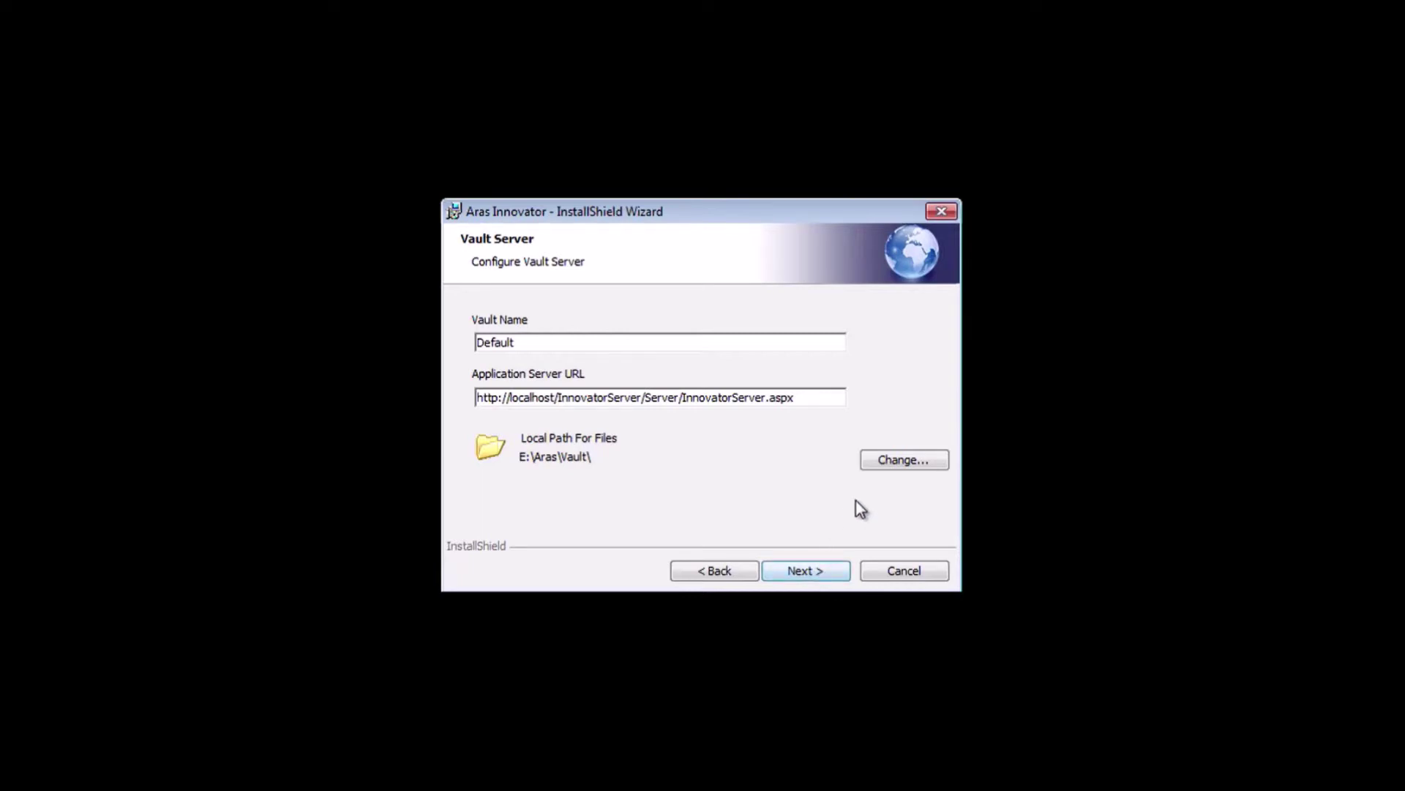
Change the vault file folder from E:\Aras\Vault\ to C:\Aras\Vault\ and continue past the vault settings.
click(895, 461)
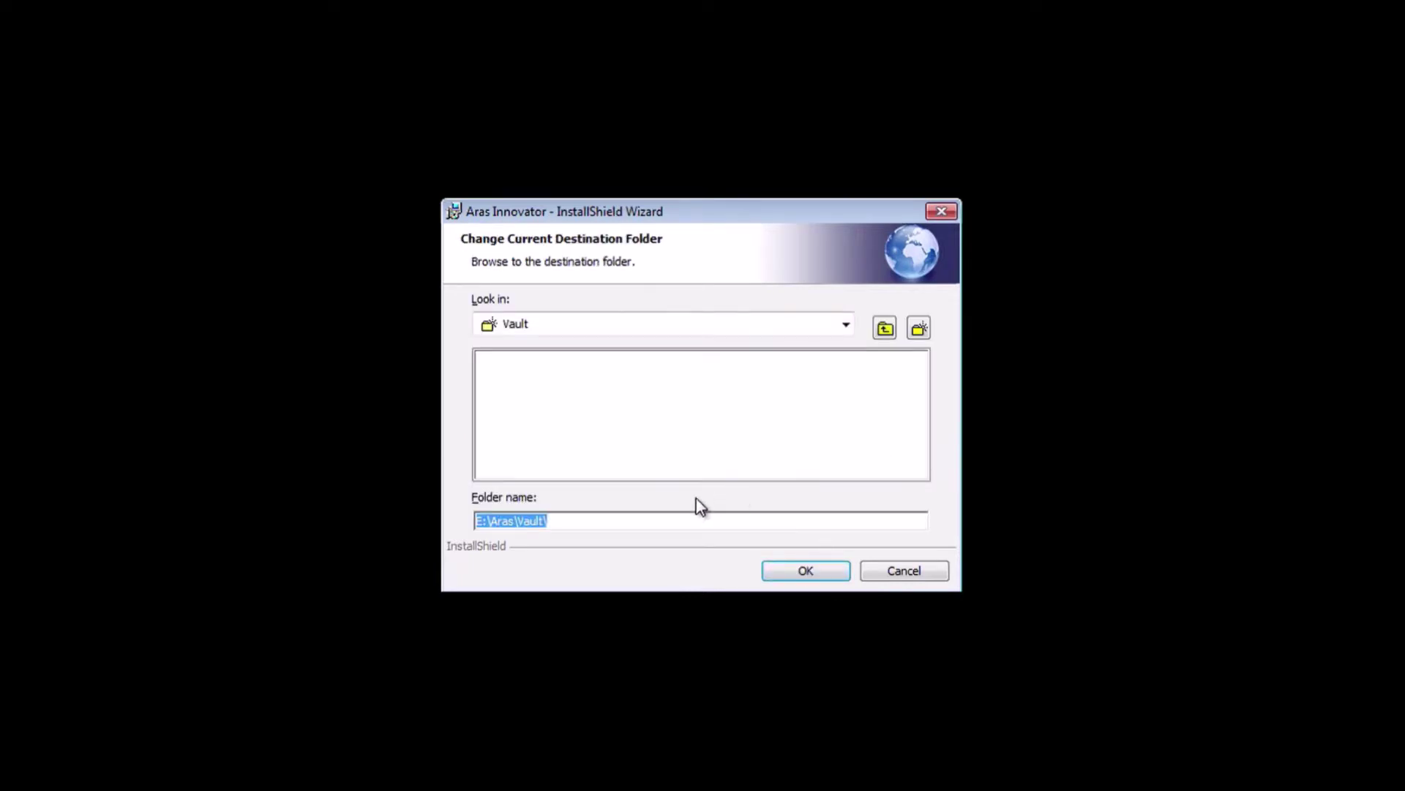
click(477, 522)
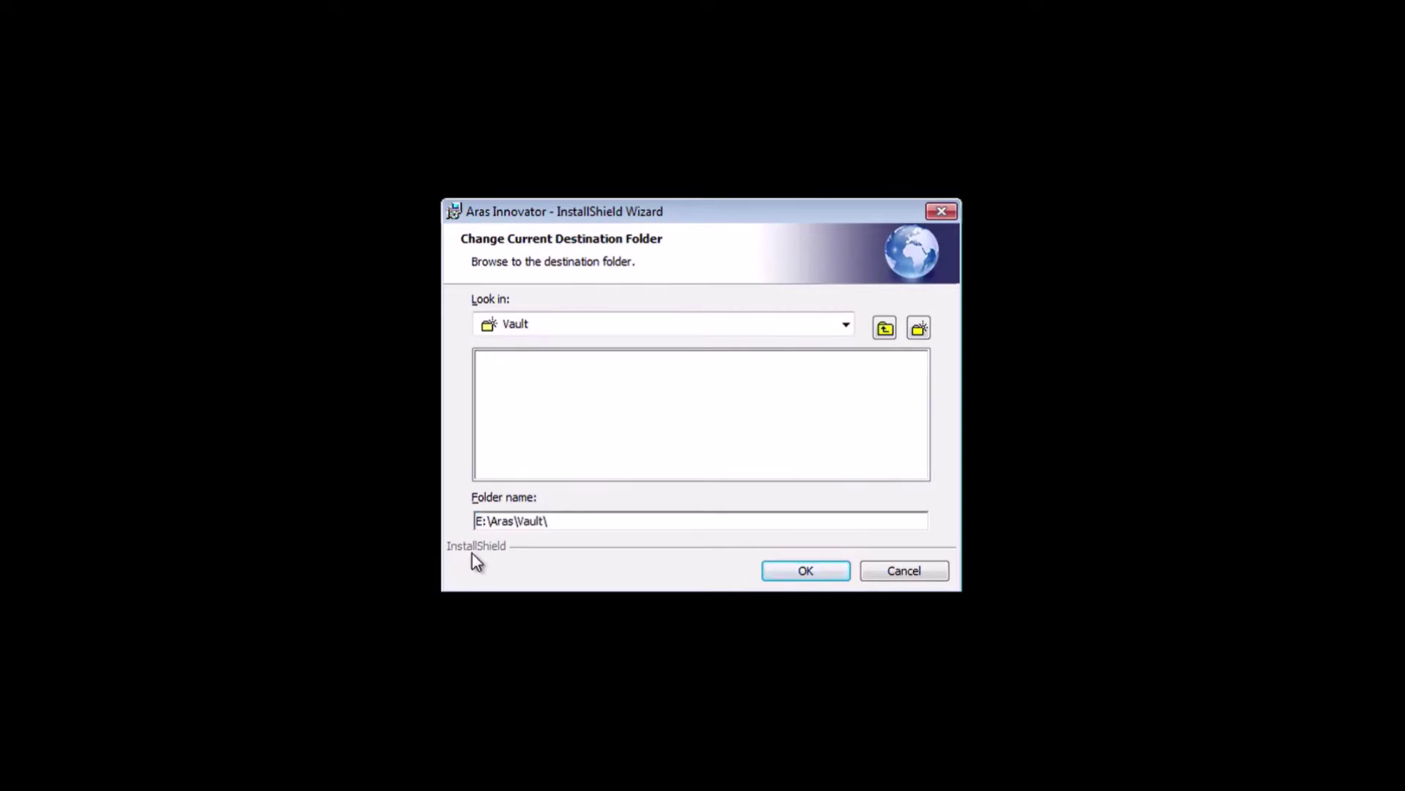
key(Delete)
text(C)
click(821, 570)
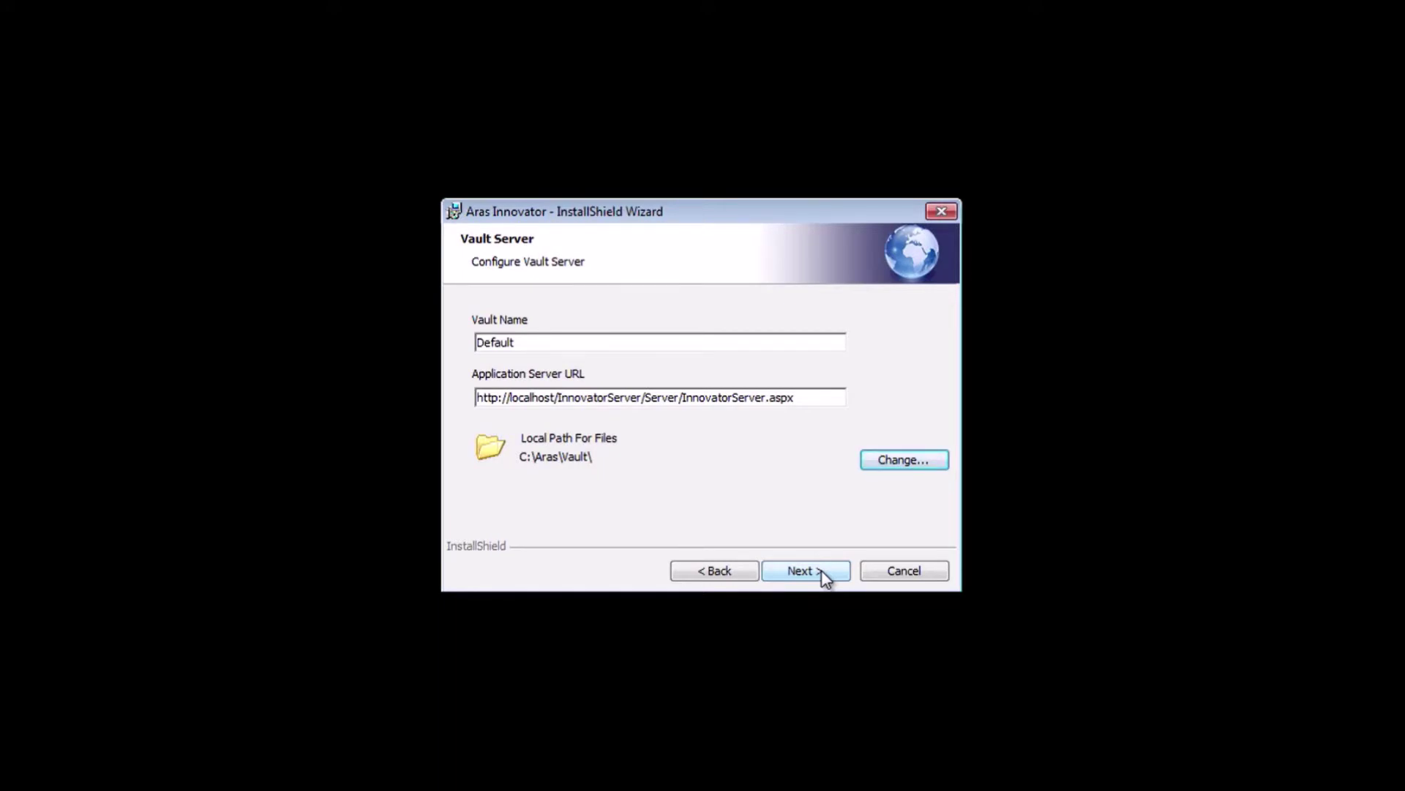
click(821, 569)
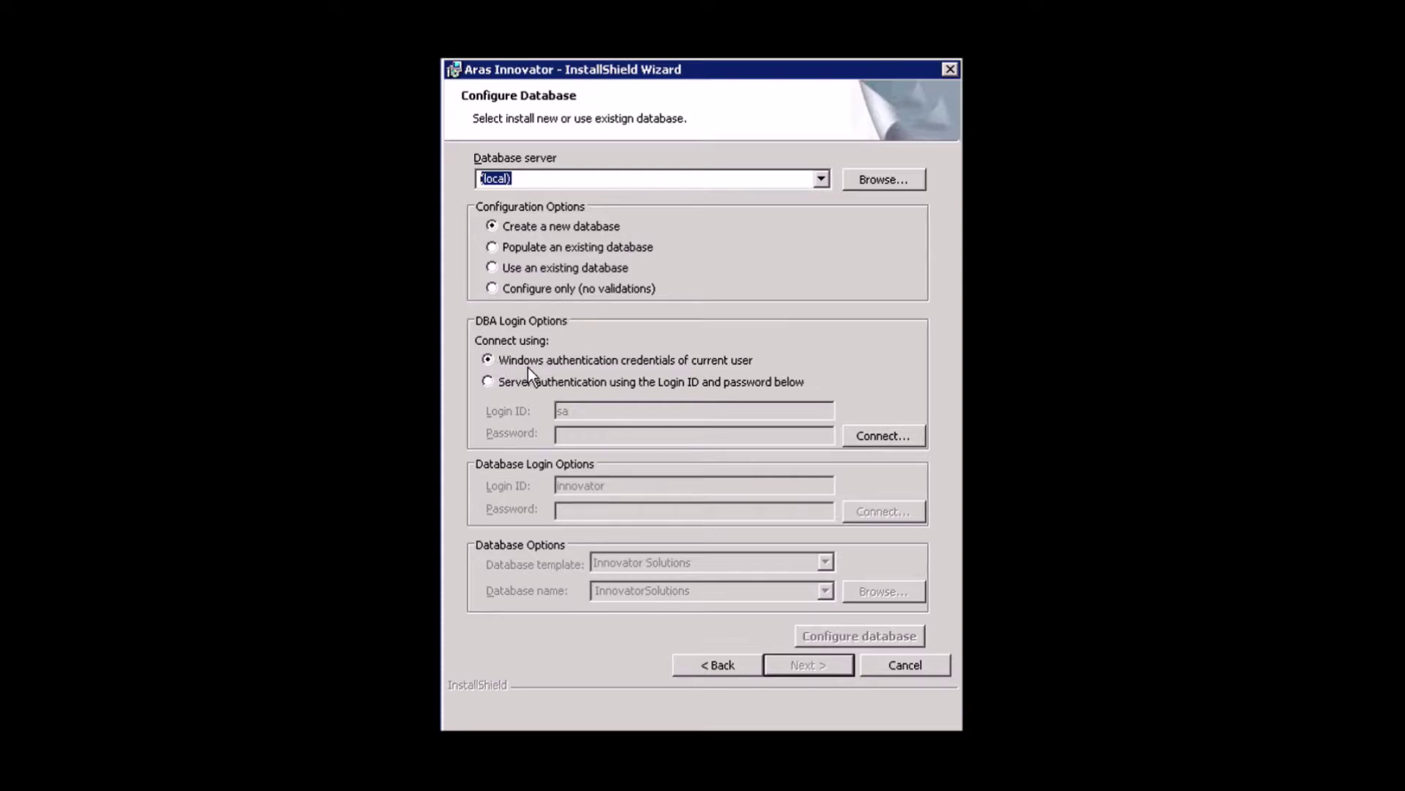
Use server authentication as sa with its password, connect, then enter the innovator login password.
click(488, 381)
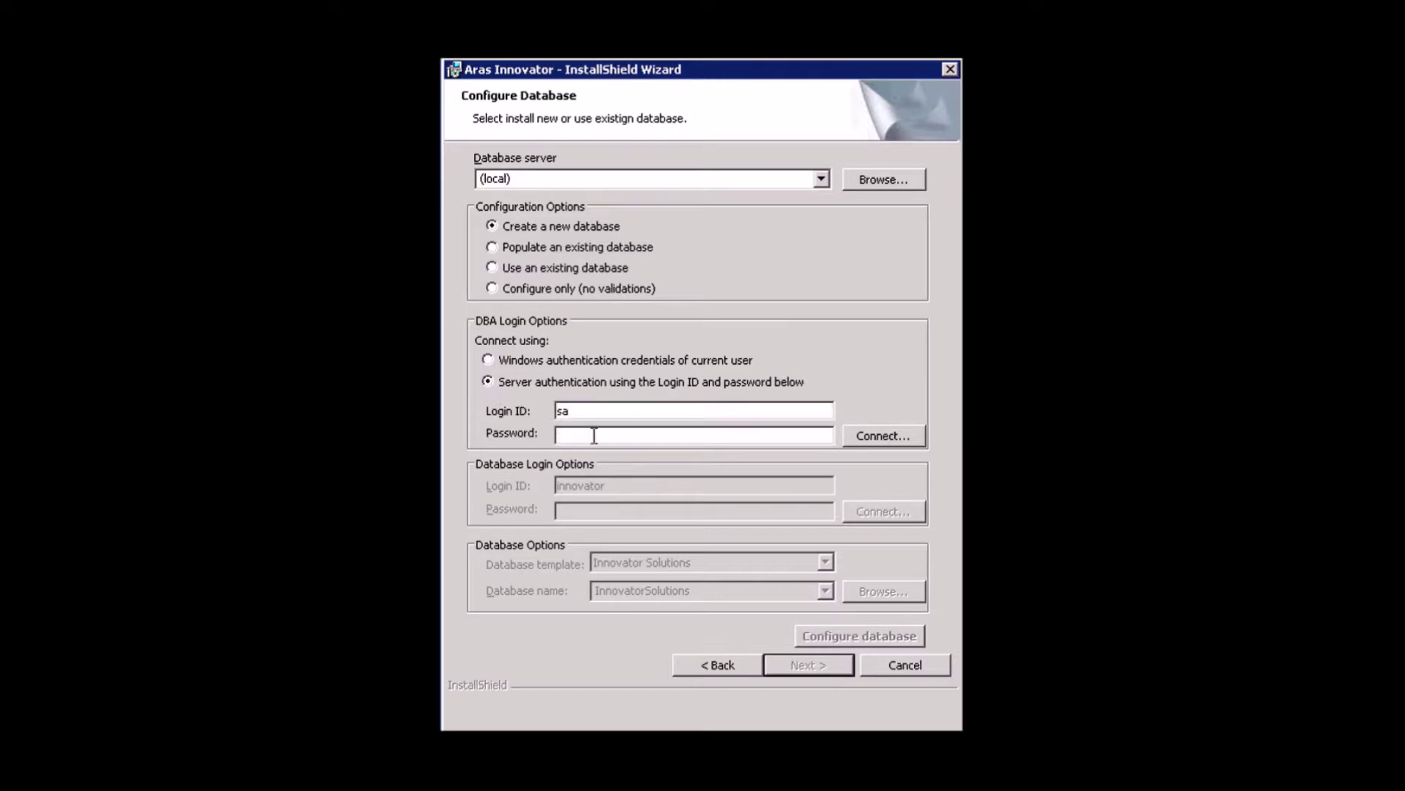
text(•••••••••)
click(889, 439)
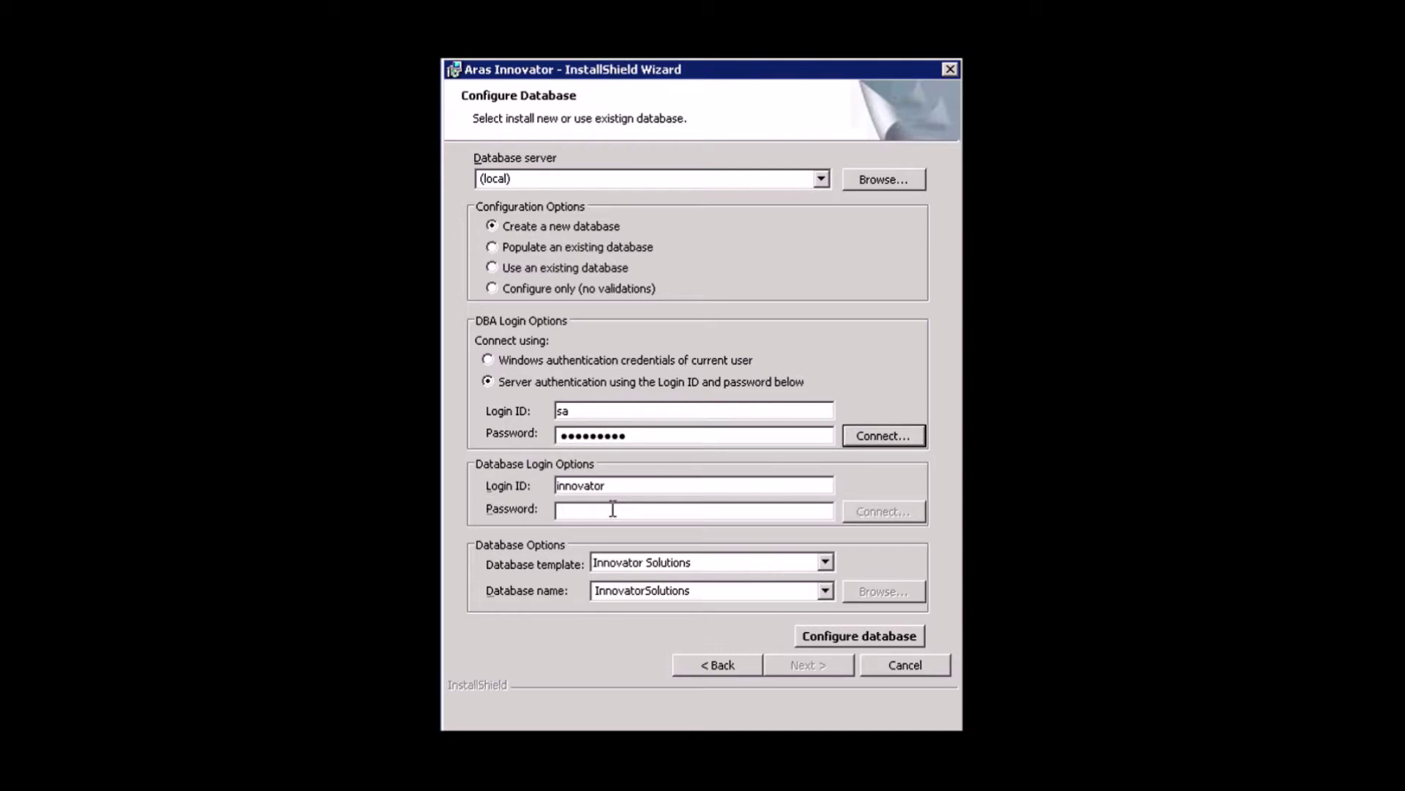
click(613, 509)
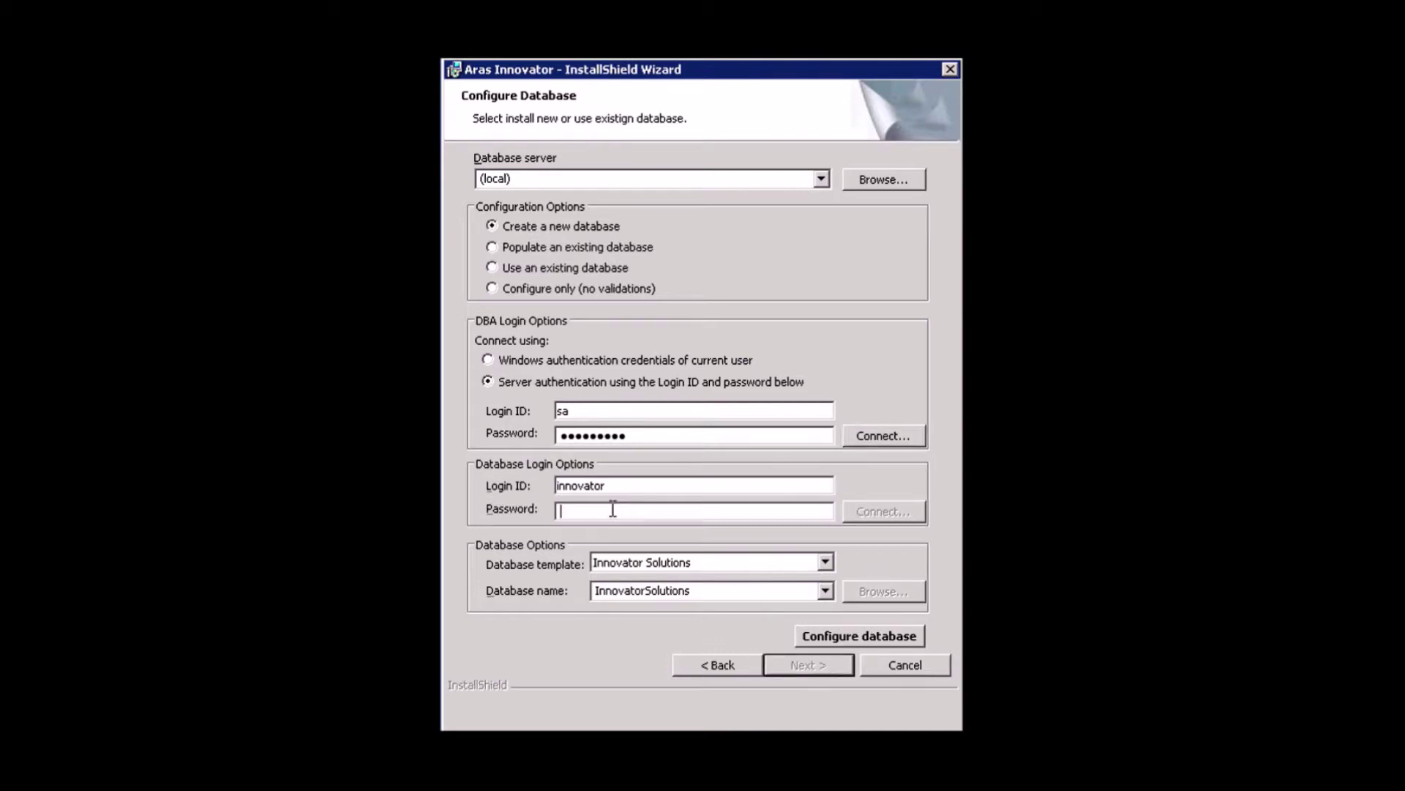
text(*********)
Keep the Innovator Solutions template and InnovatorSolutions database name, then configure the database.
click(825, 561)
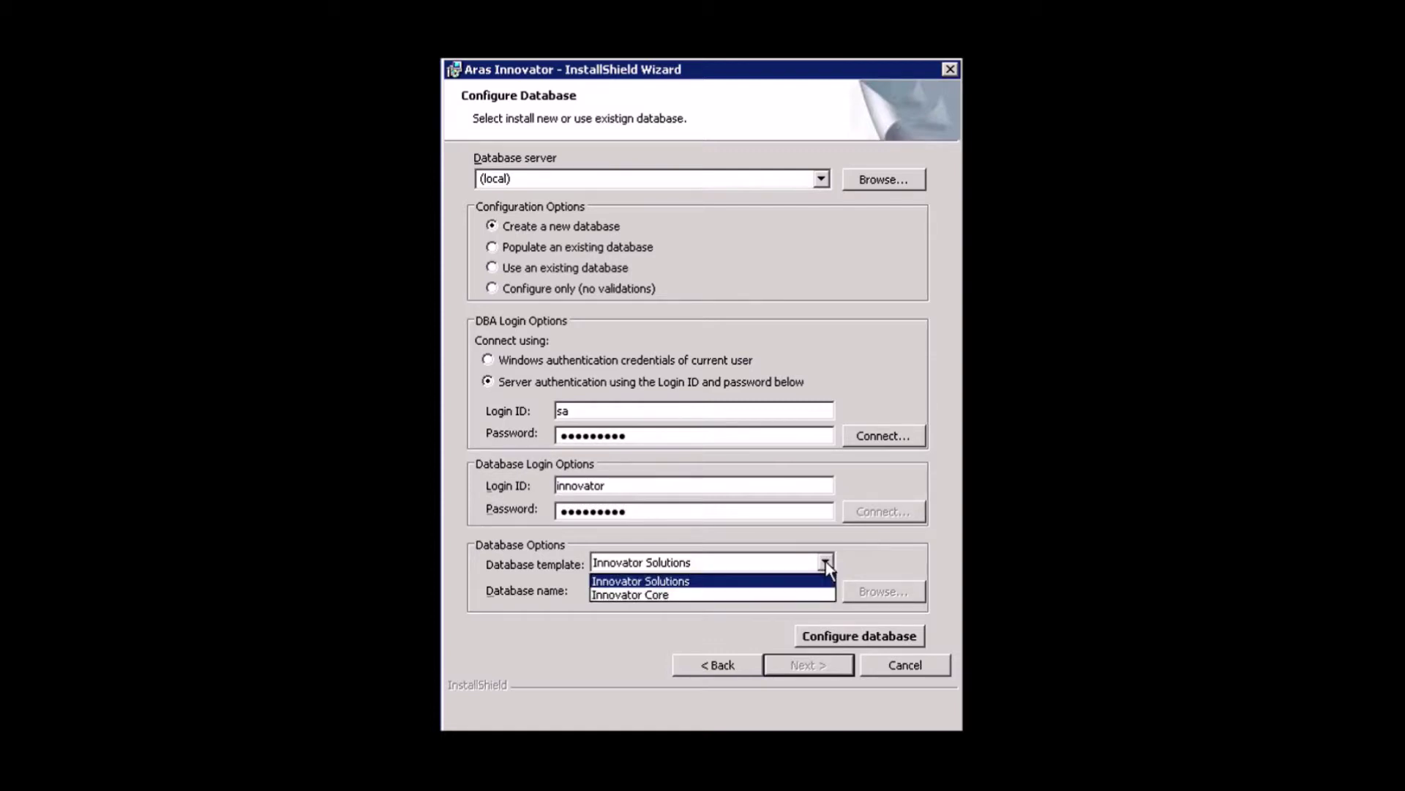
click(825, 561)
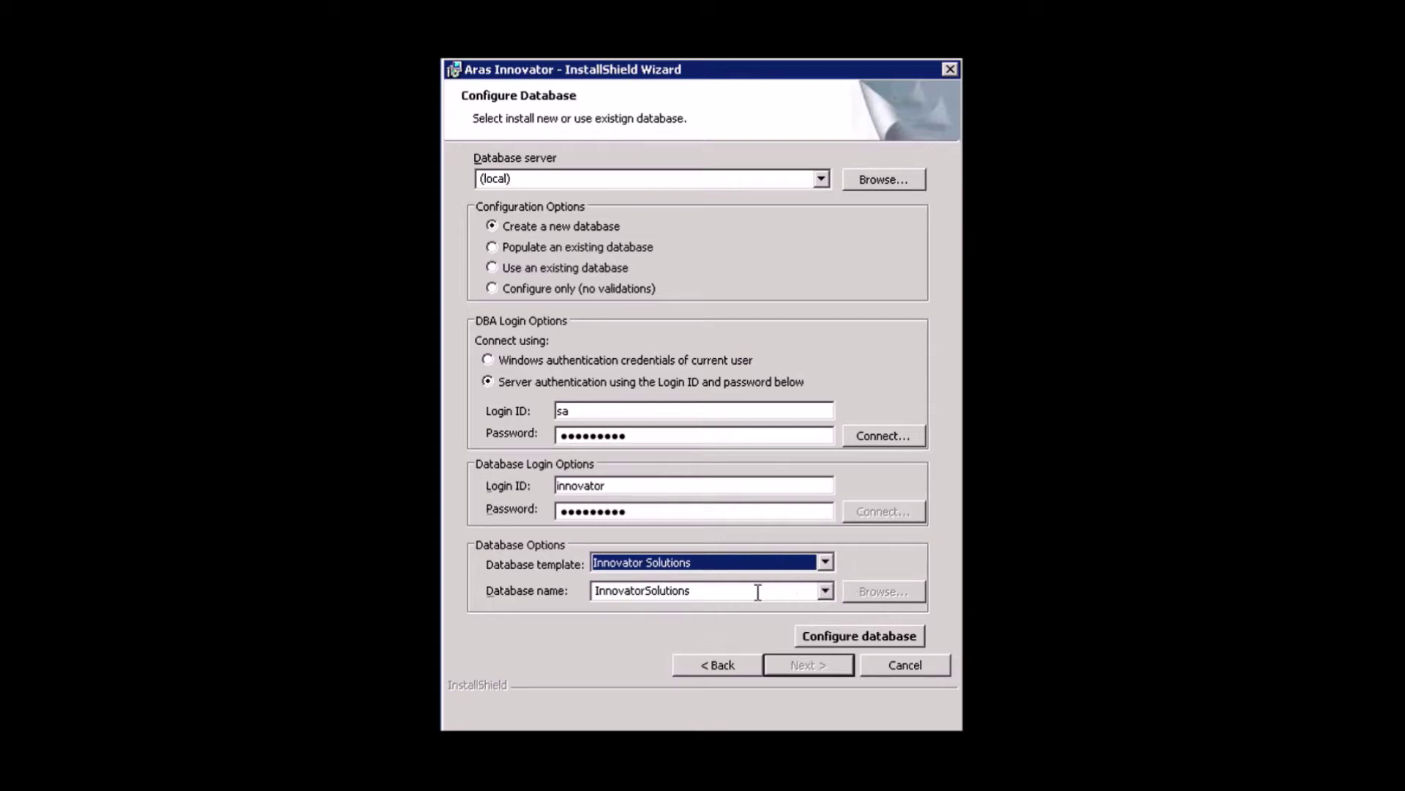
double_click(705, 594)
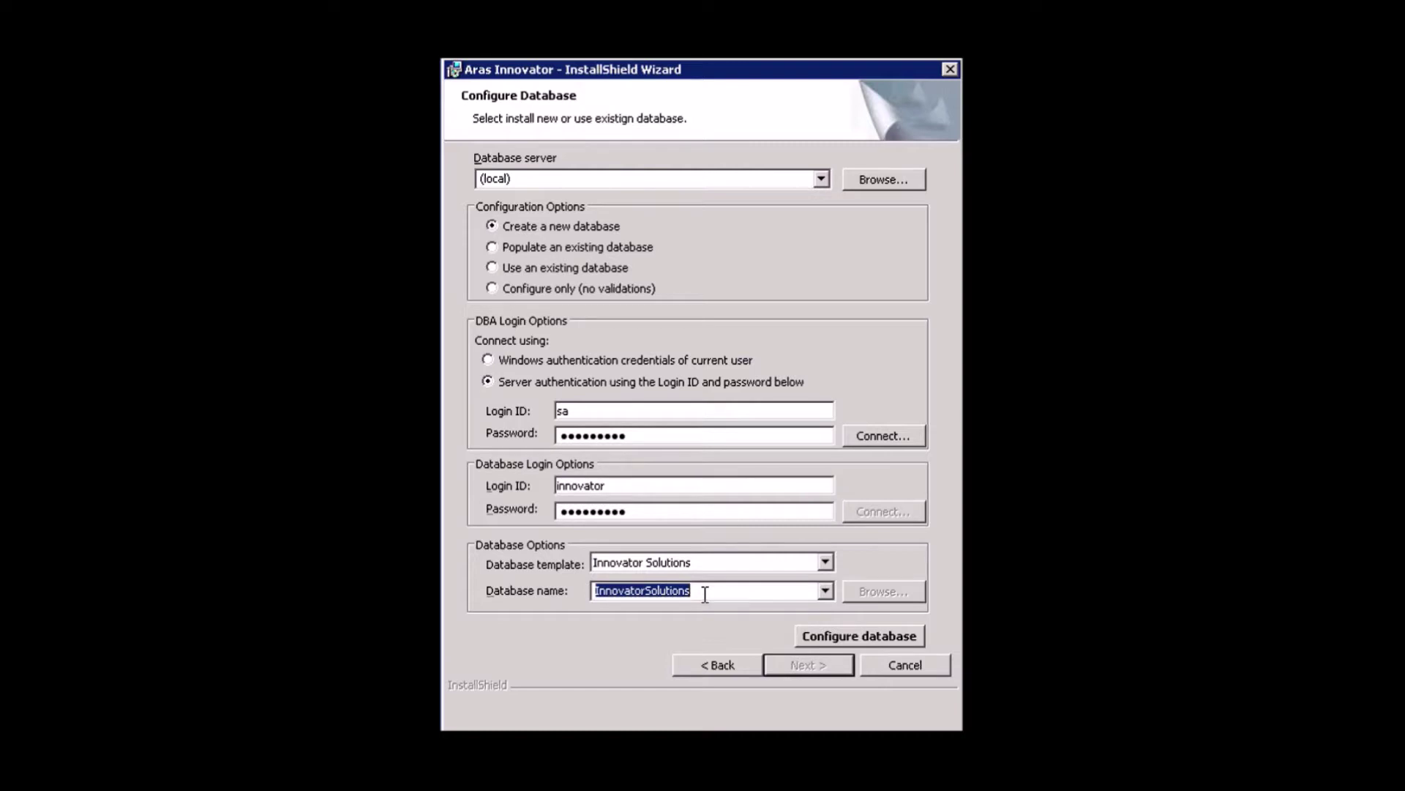
click(851, 636)
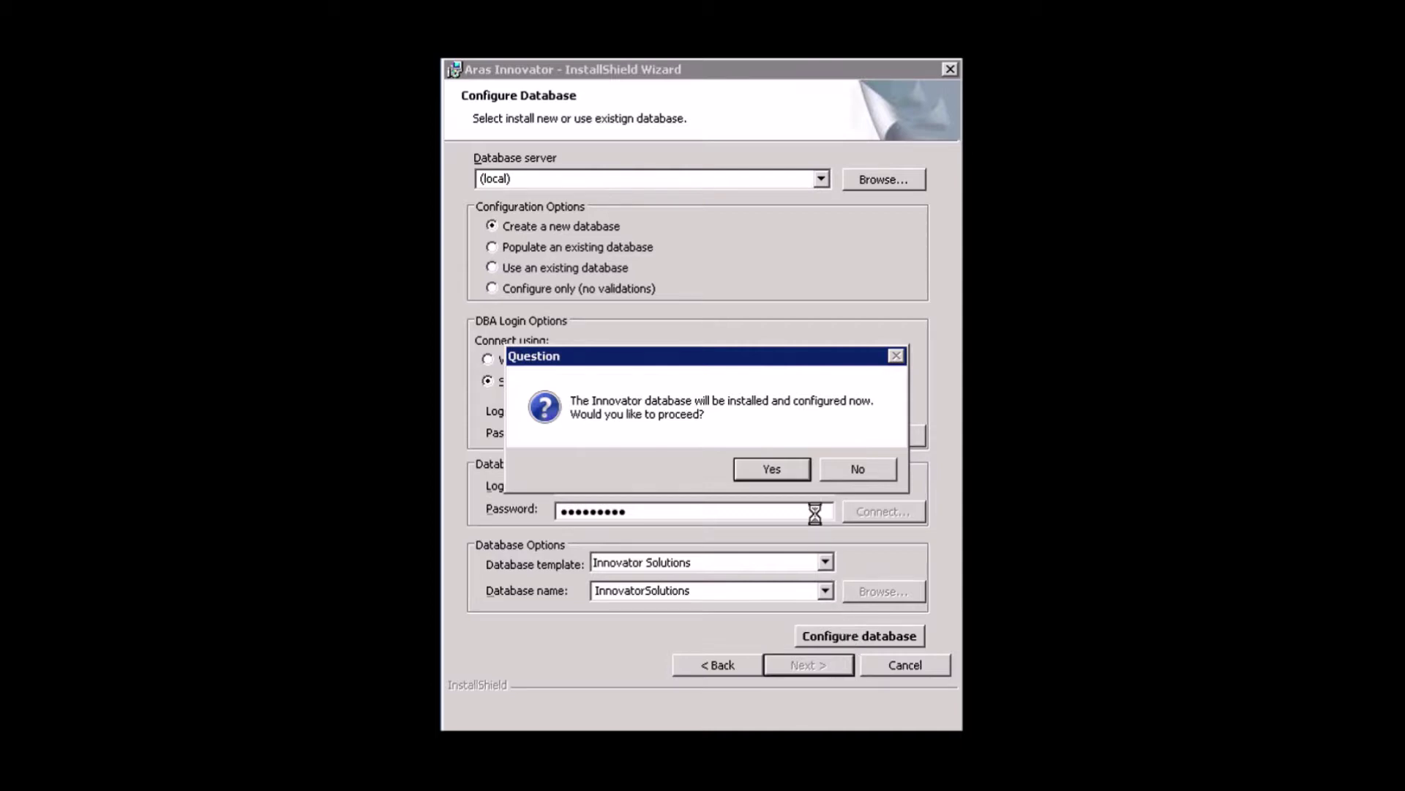
Confirm the database installation with Yes, then start the Aras Innovator install.
click(786, 467)
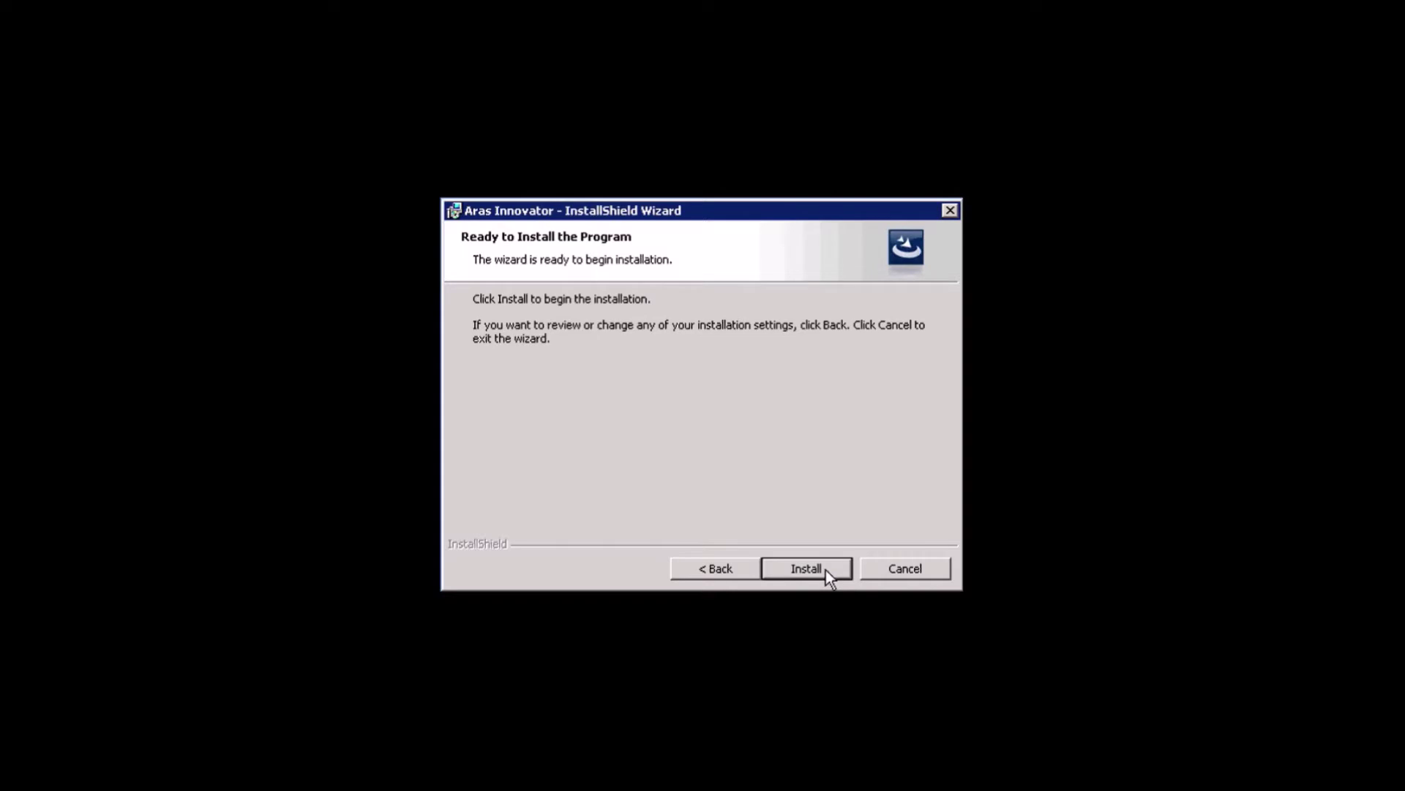
click(826, 569)
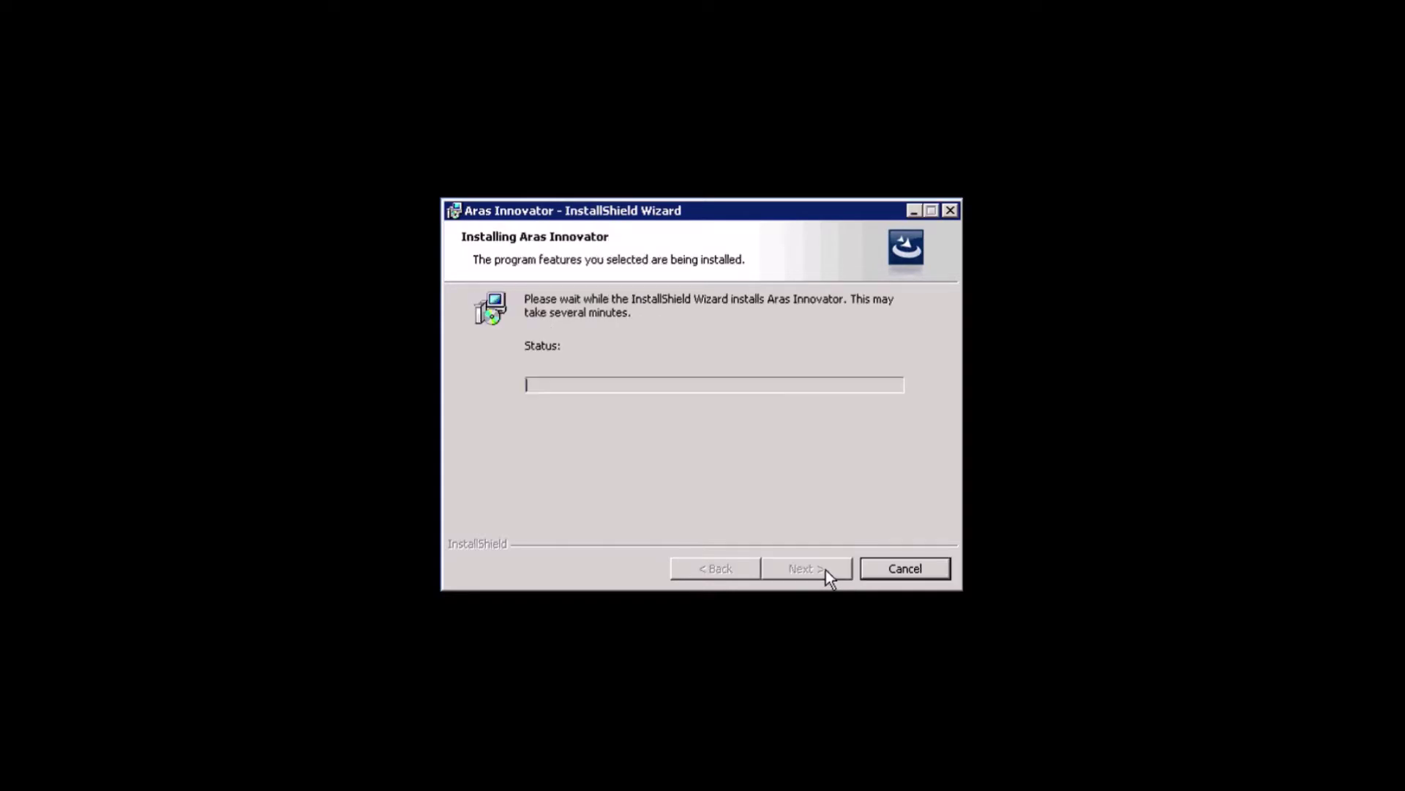
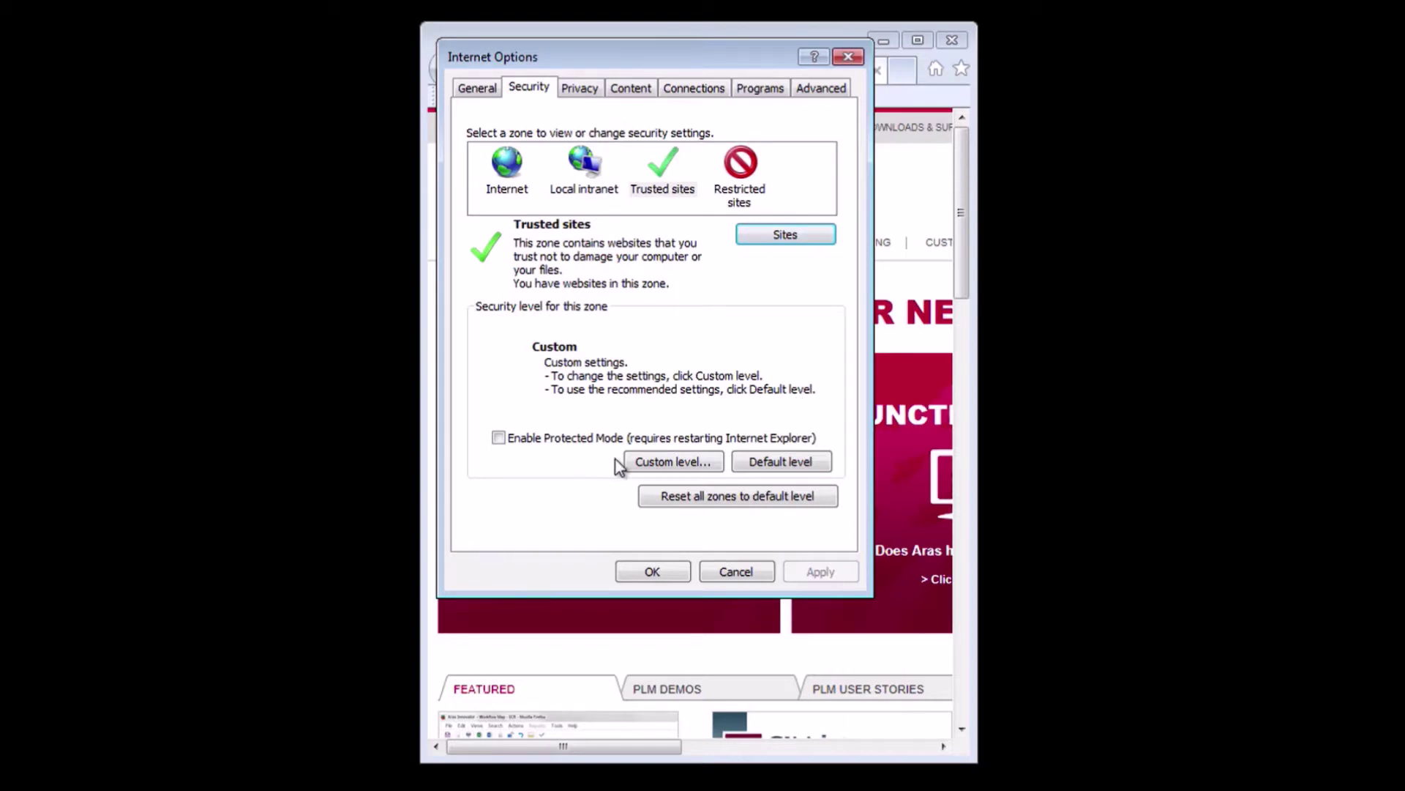
click(680, 461)
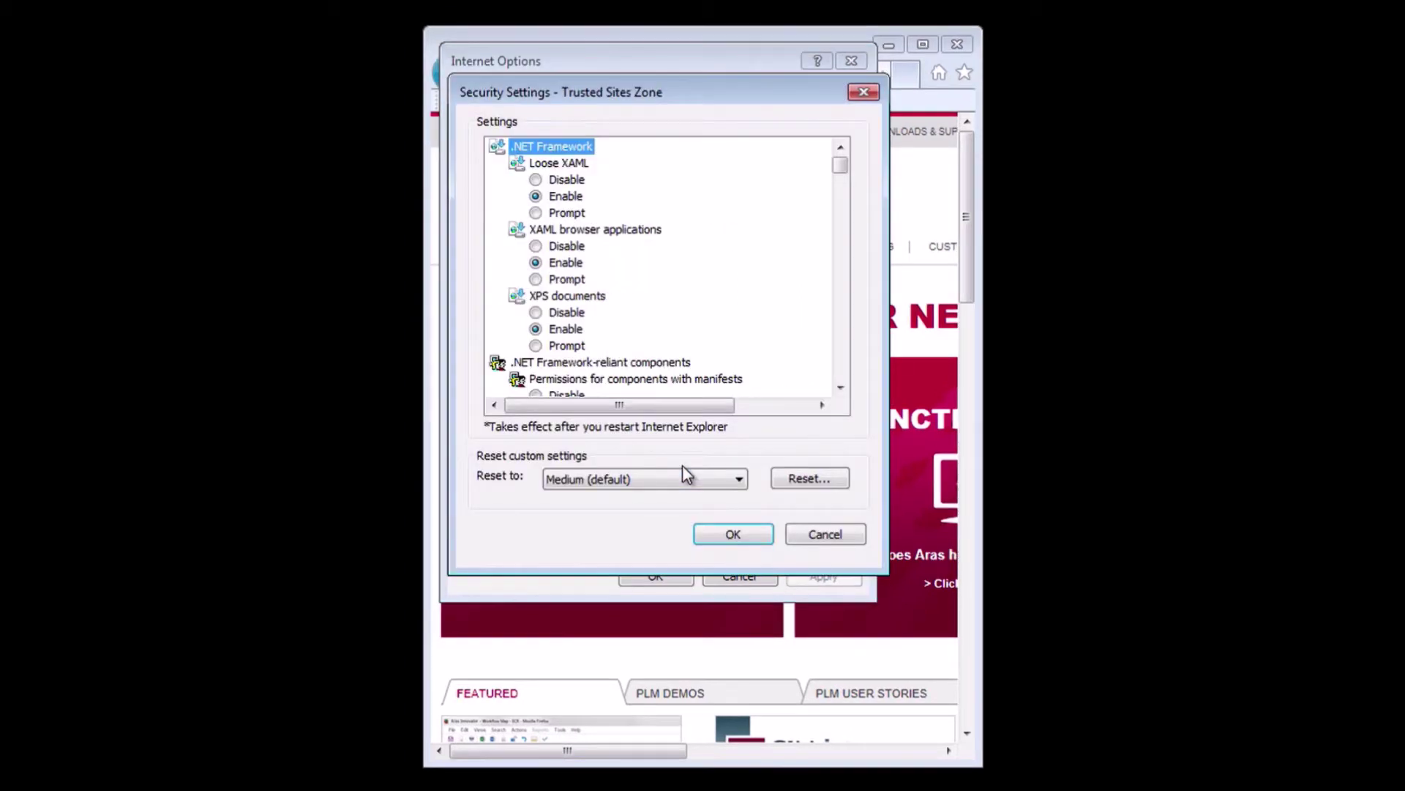
click(841, 388)
drag(841, 388, 840, 386)
click(691, 280)
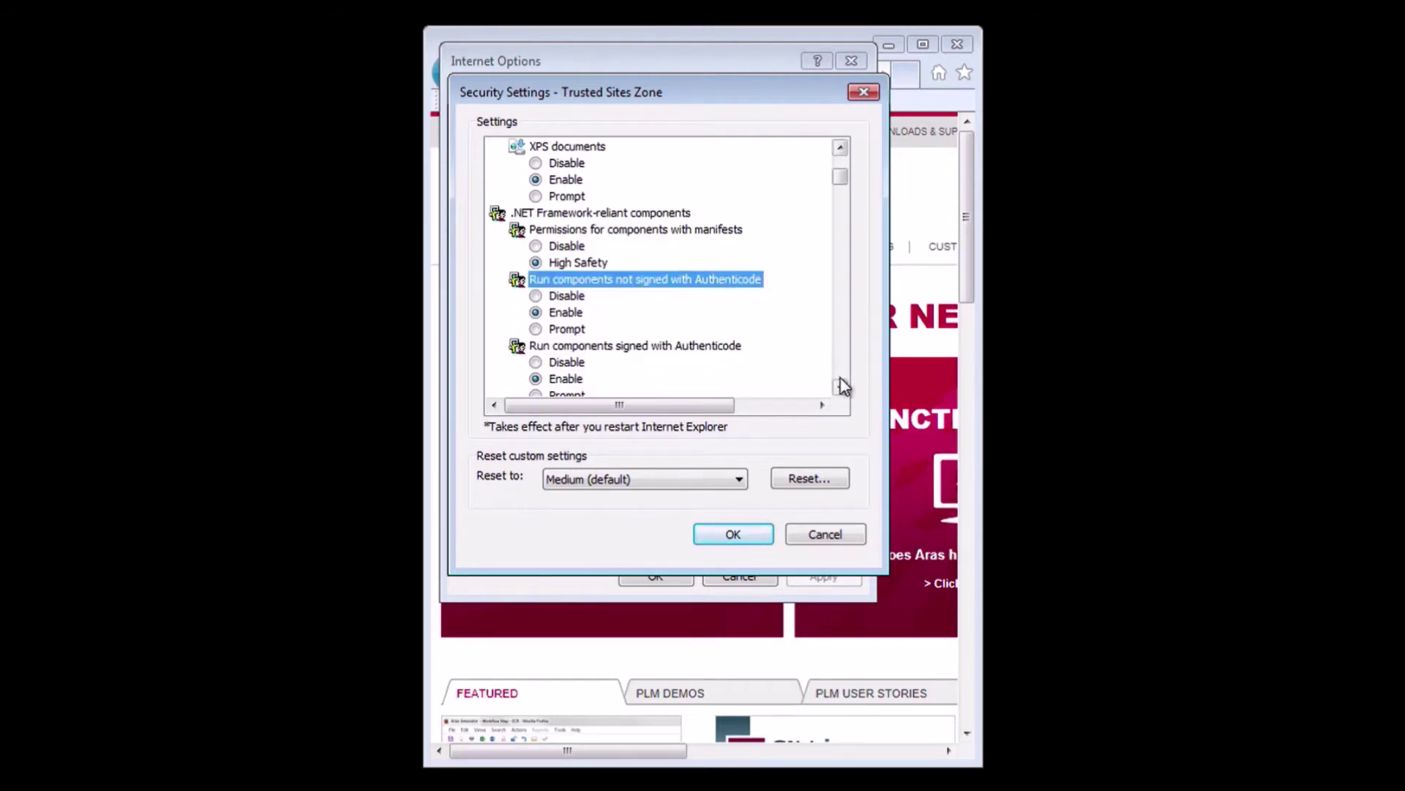
drag(840, 387, 840, 386)
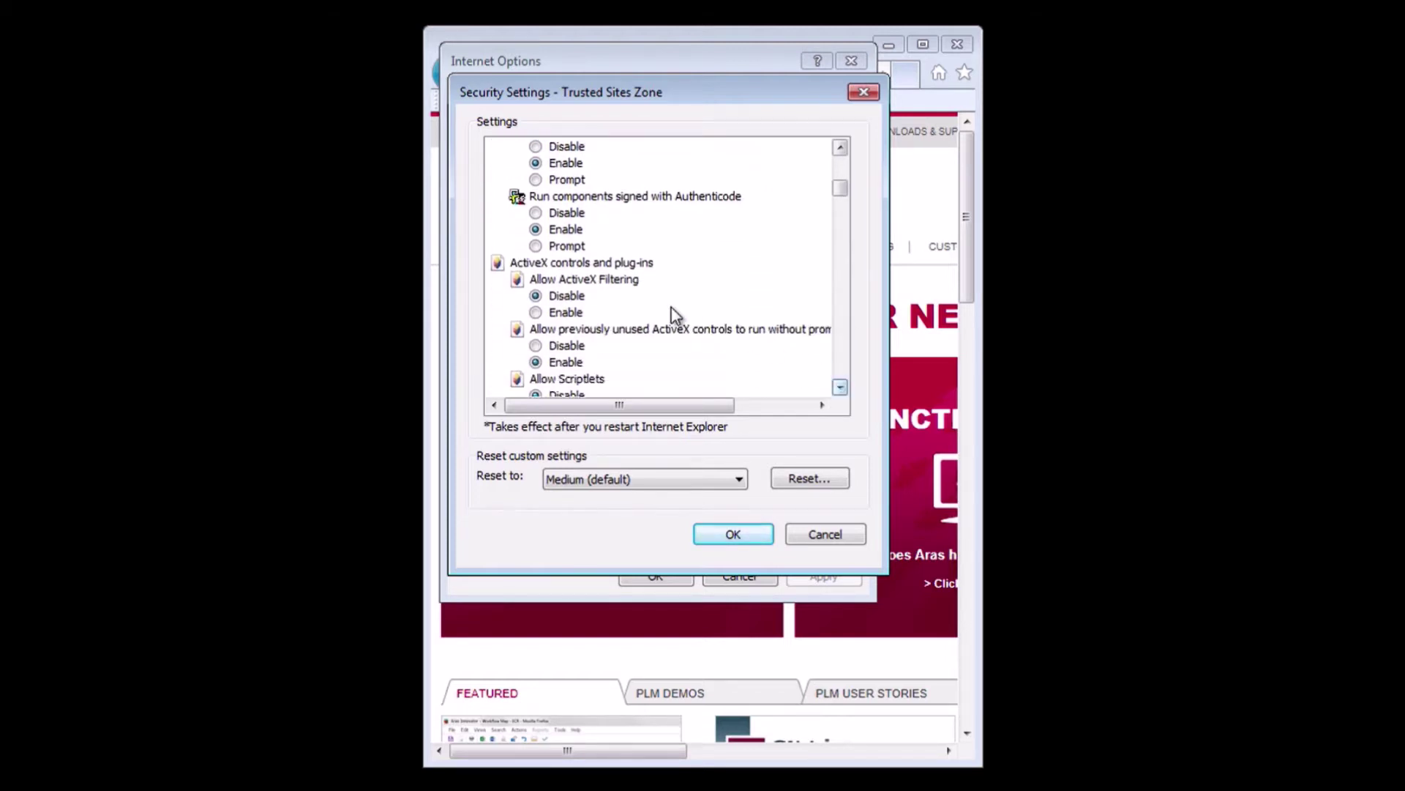
click(608, 285)
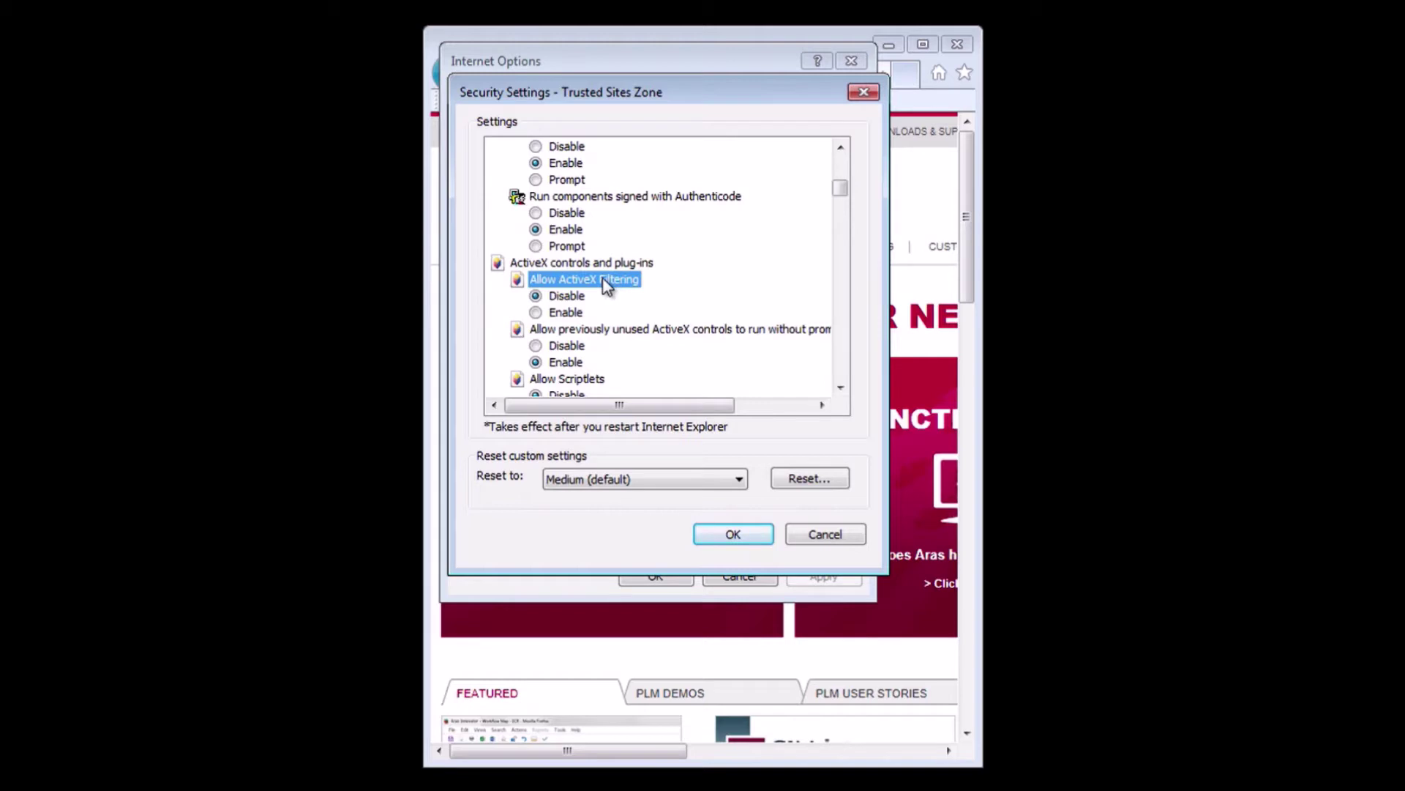
click(840, 386)
click(839, 386)
click(840, 387)
click(839, 386)
click(841, 387)
click(840, 386)
click(841, 387)
click(840, 387)
click(840, 387)
click(840, 387)
click(839, 387)
click(841, 386)
click(840, 386)
click(840, 386)
click(840, 387)
click(840, 387)
click(839, 388)
click(840, 386)
click(840, 386)
click(840, 386)
click(840, 386)
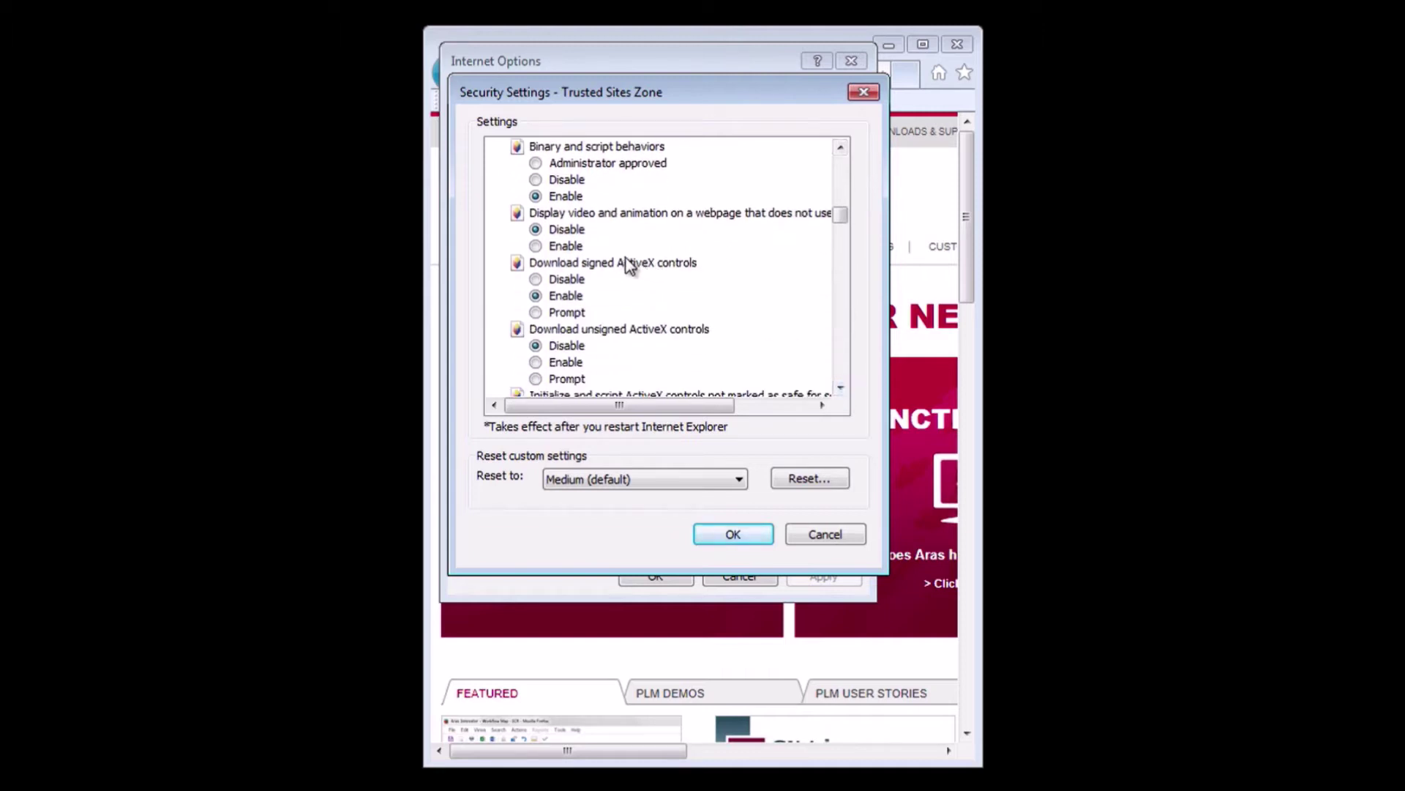
click(632, 264)
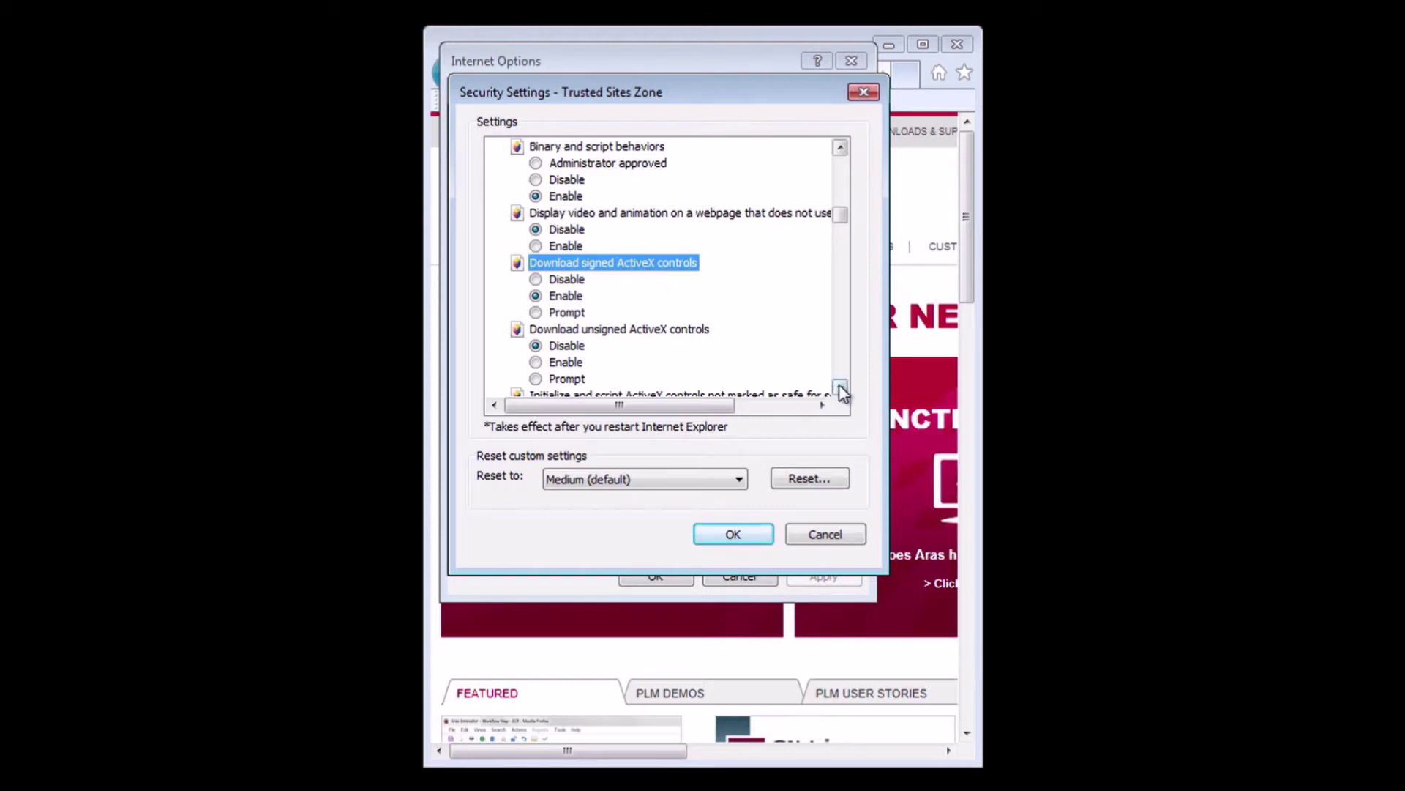
click(841, 388)
scroll(626, 255, down, 5)
click(624, 247)
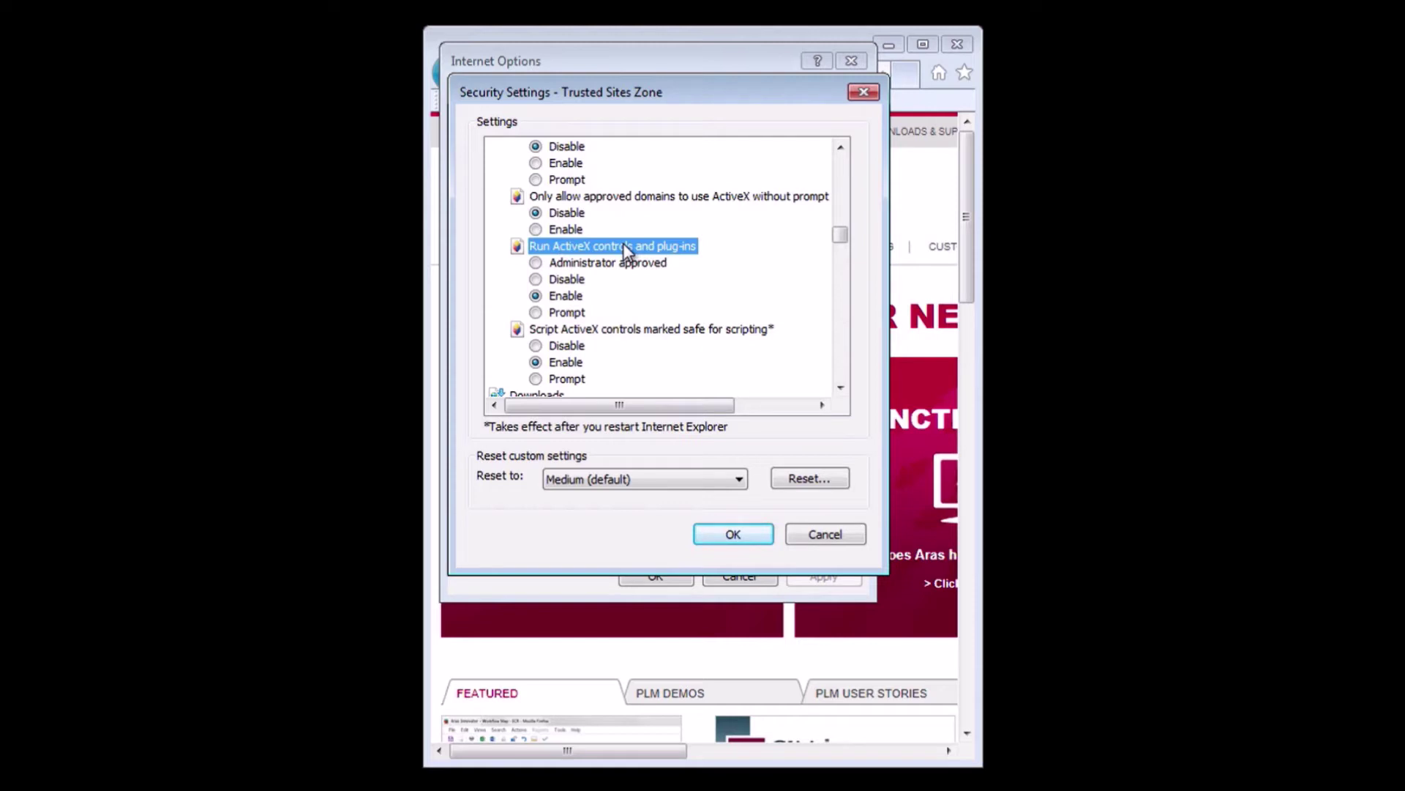
click(649, 331)
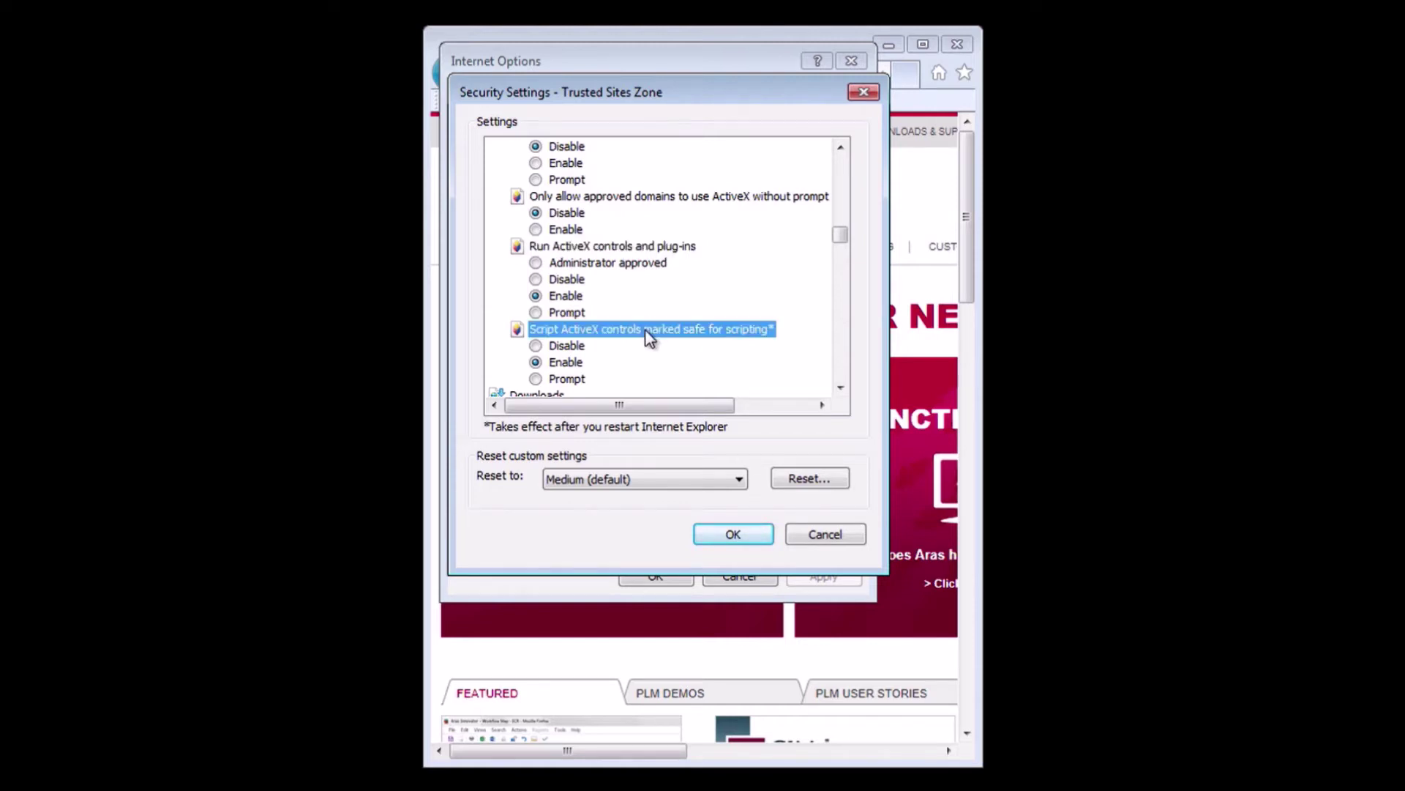
click(841, 387)
click(841, 388)
click(840, 387)
click(840, 388)
click(839, 388)
click(840, 388)
click(839, 388)
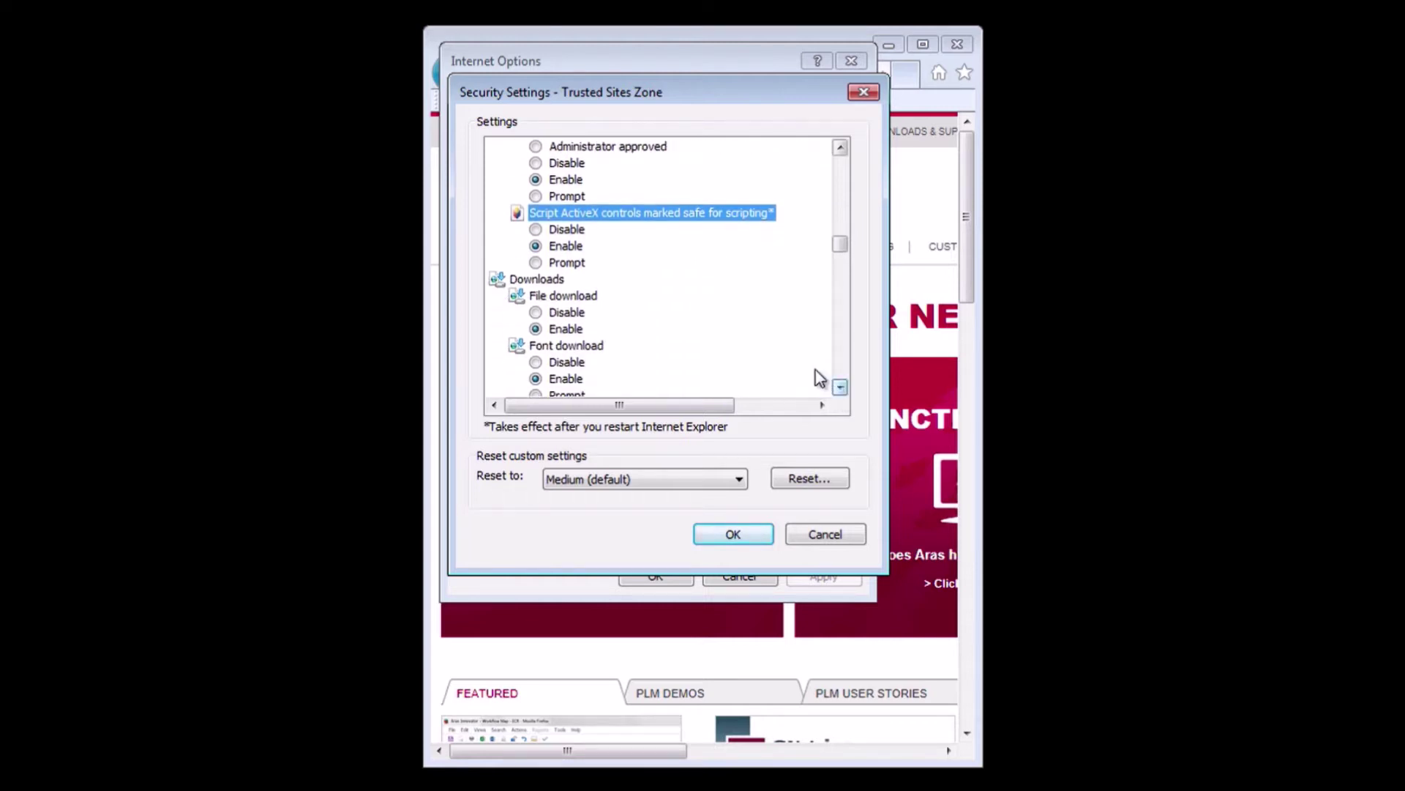
click(578, 302)
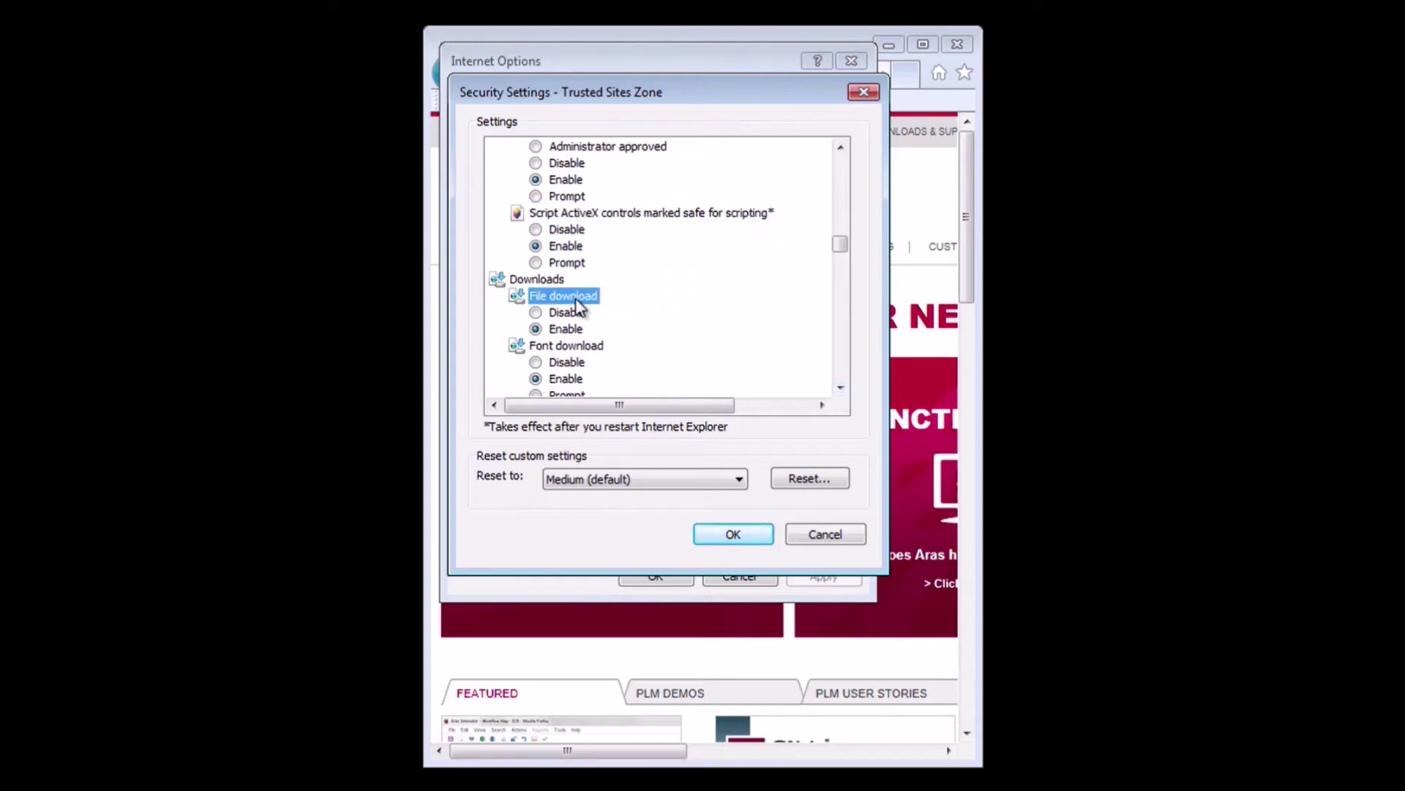
click(840, 388)
click(840, 387)
click(840, 387)
click(840, 387)
click(840, 388)
click(840, 388)
scroll(841, 388, down, 8)
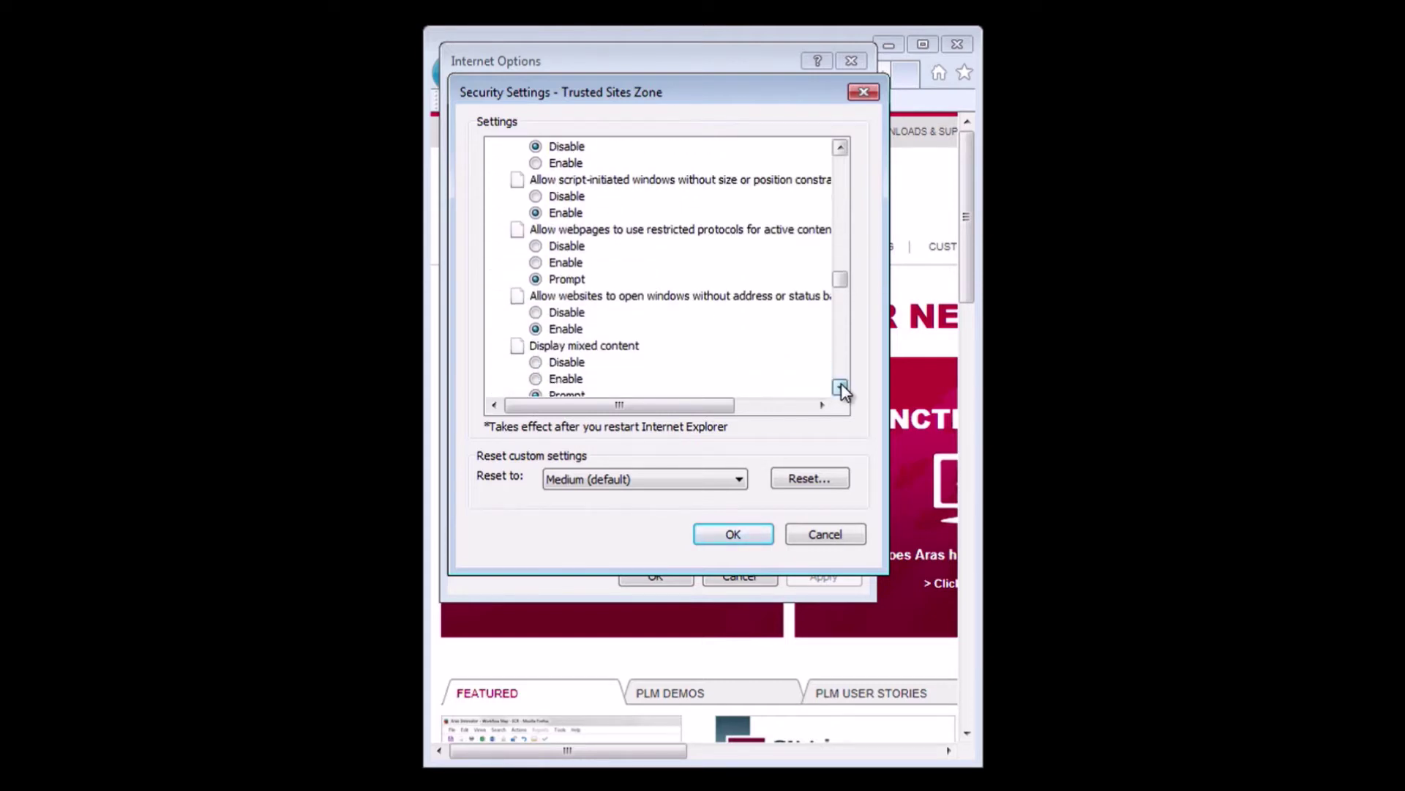
click(699, 281)
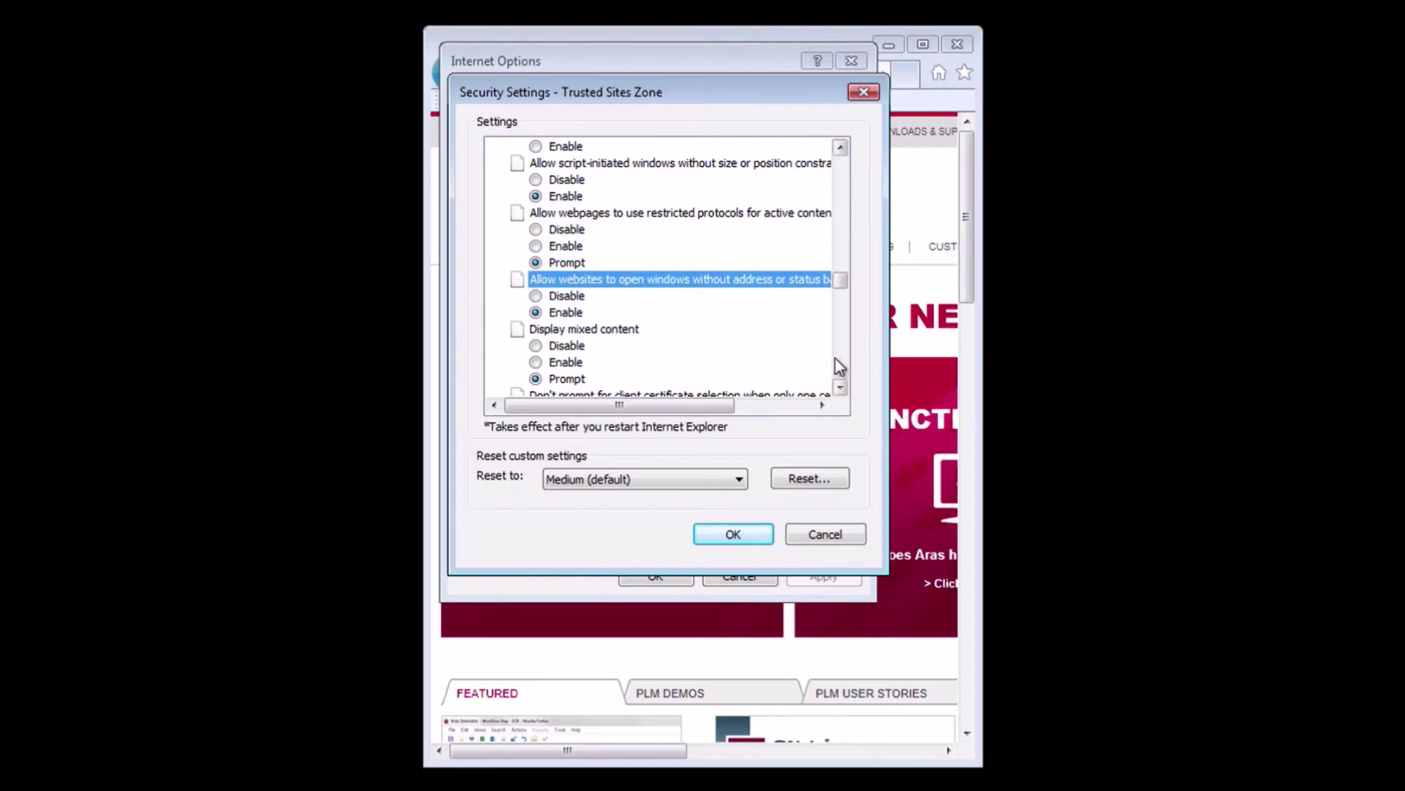
scroll(840, 387, down, 19)
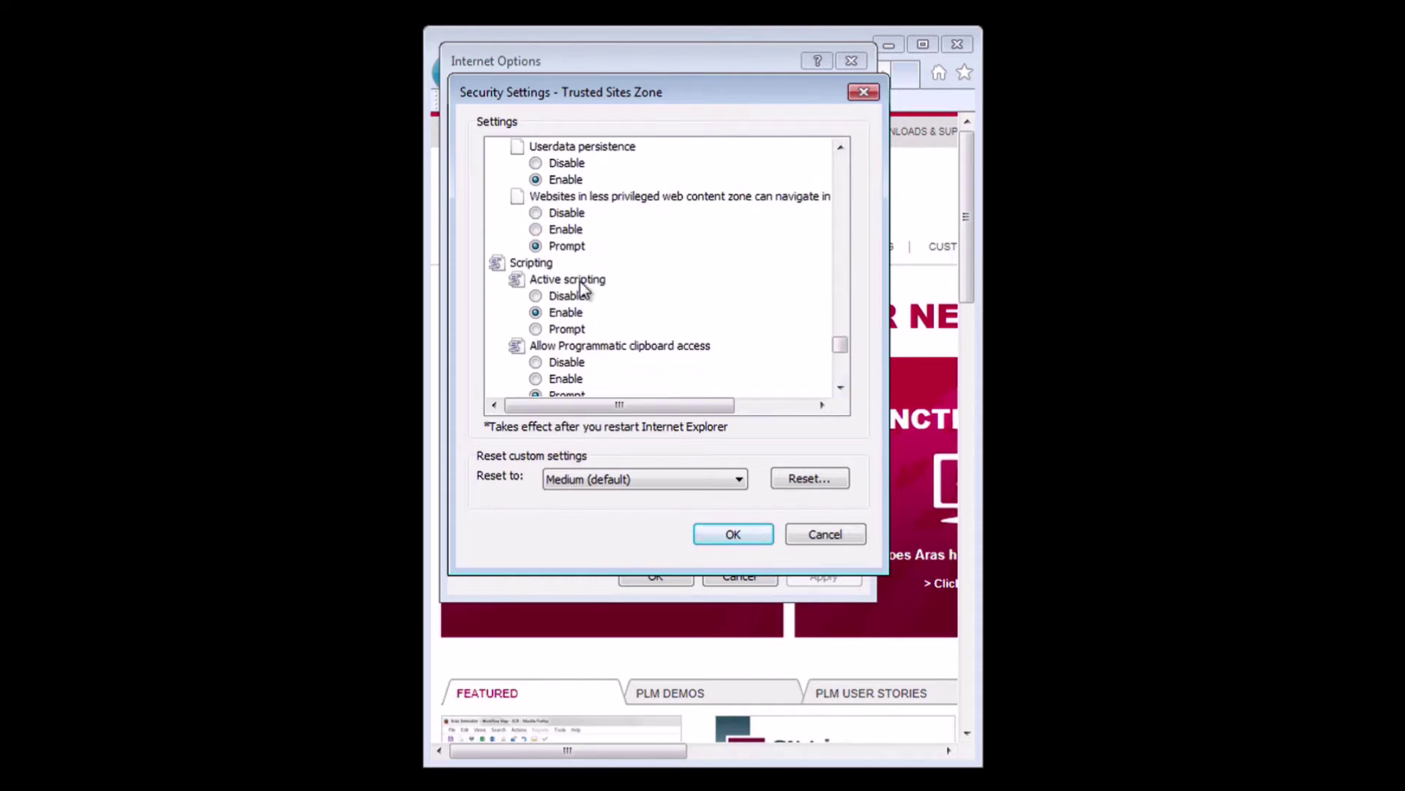
click(582, 282)
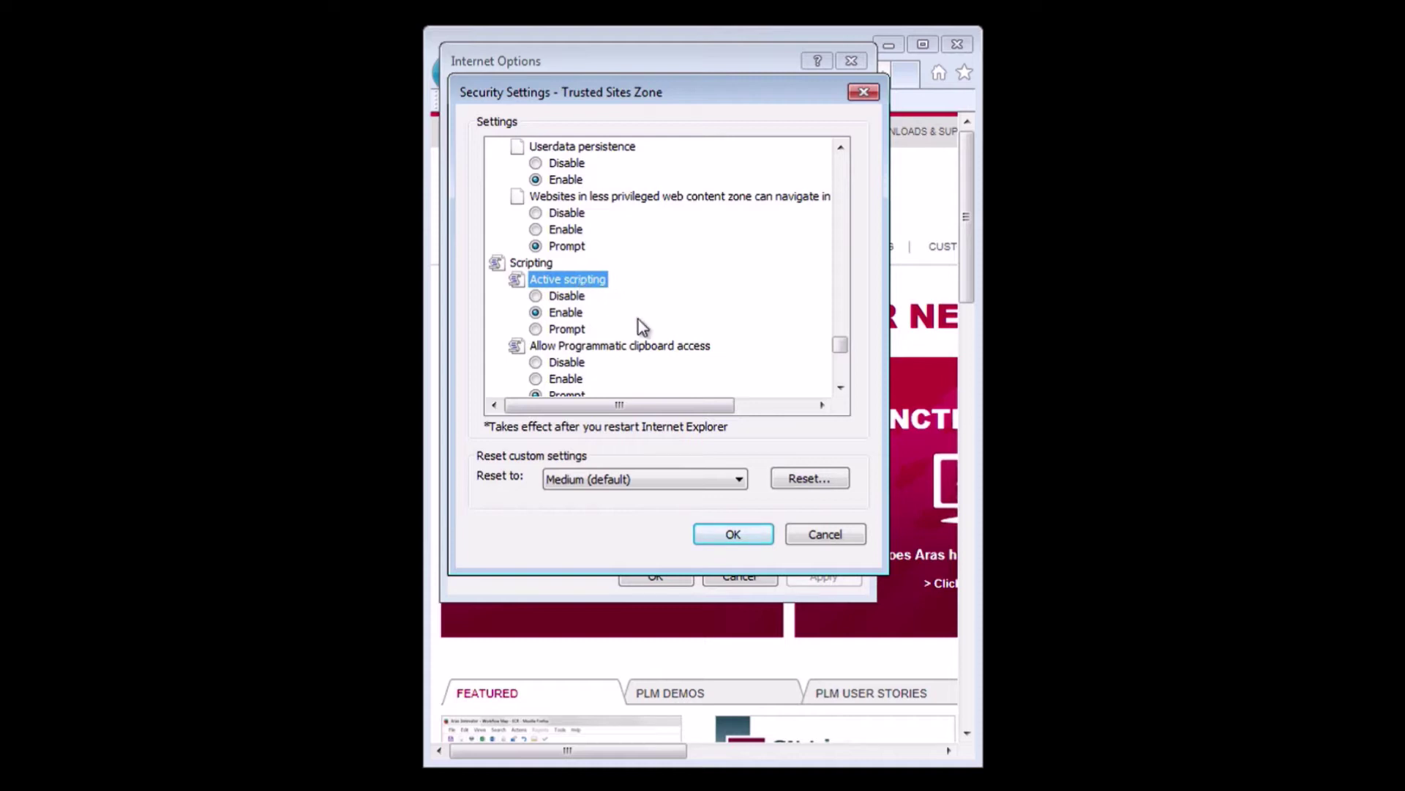
click(734, 535)
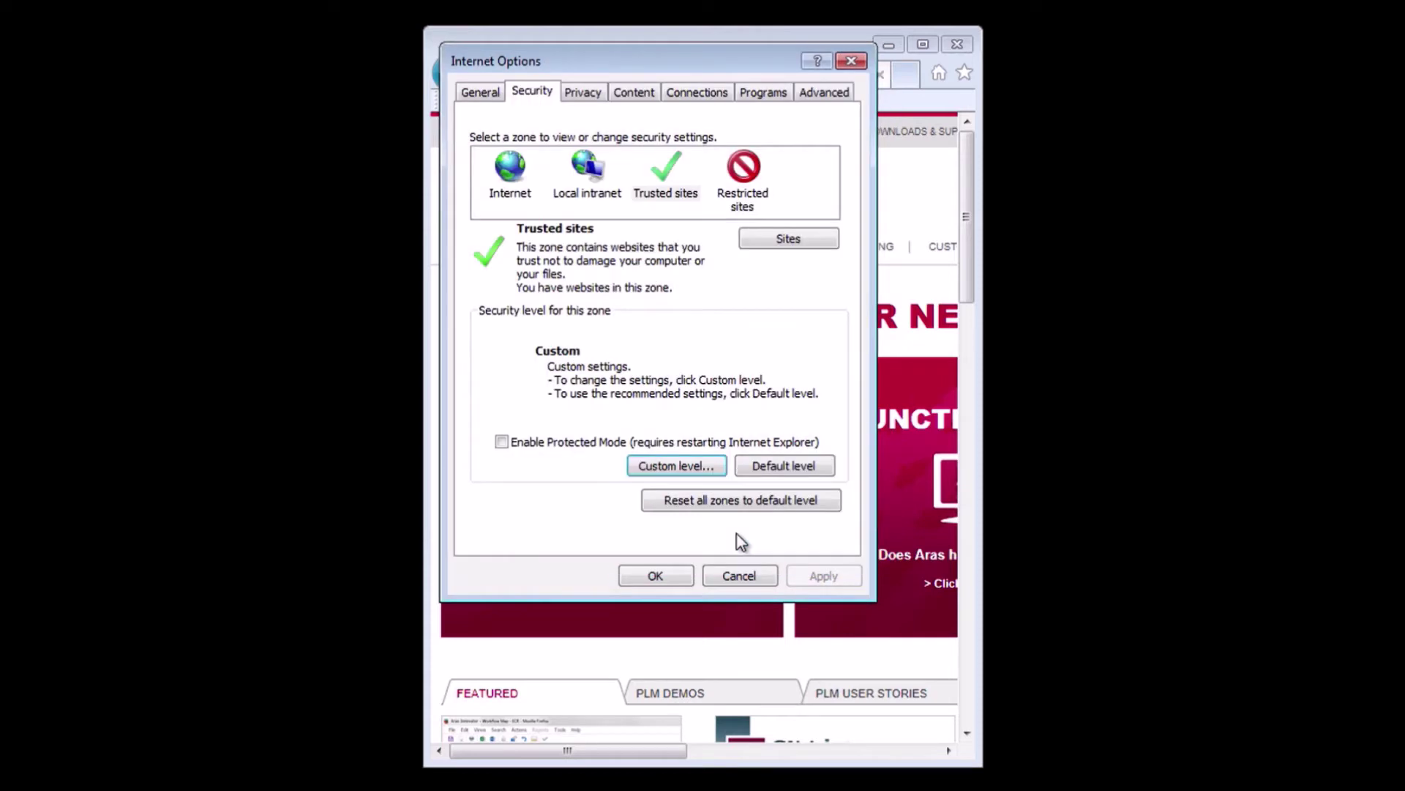
Apply the Internet Options, then close Compatibility View settings without changes.
click(661, 575)
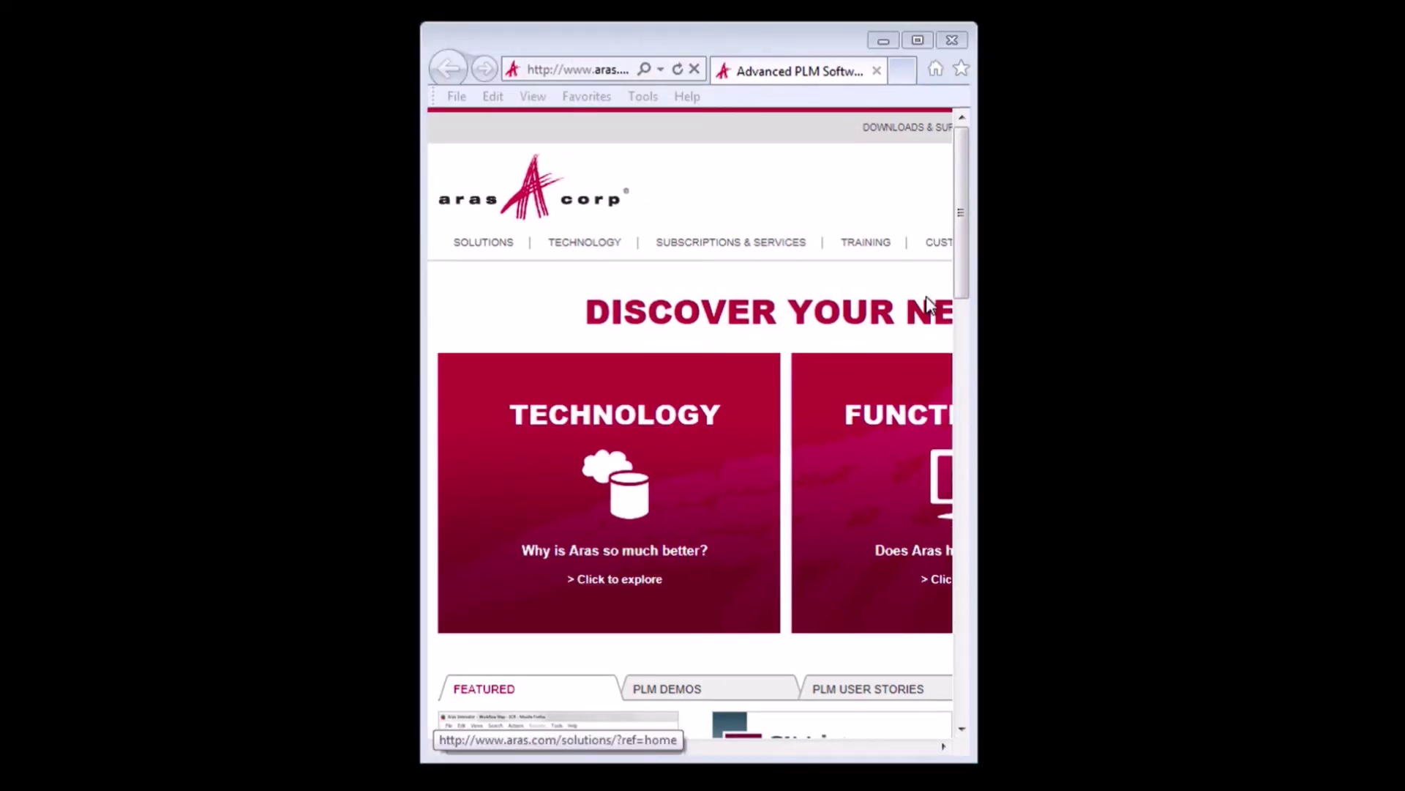
click(643, 97)
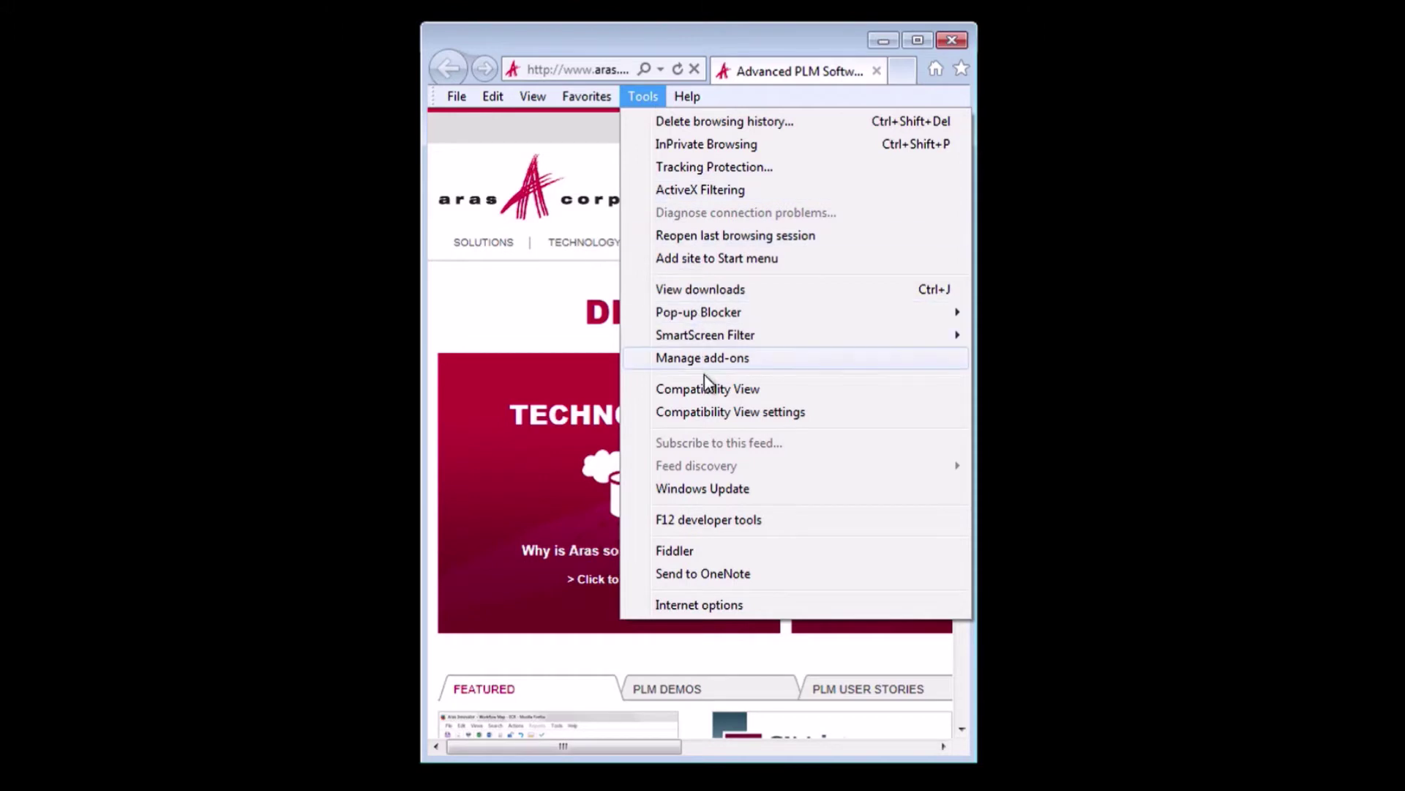
click(710, 414)
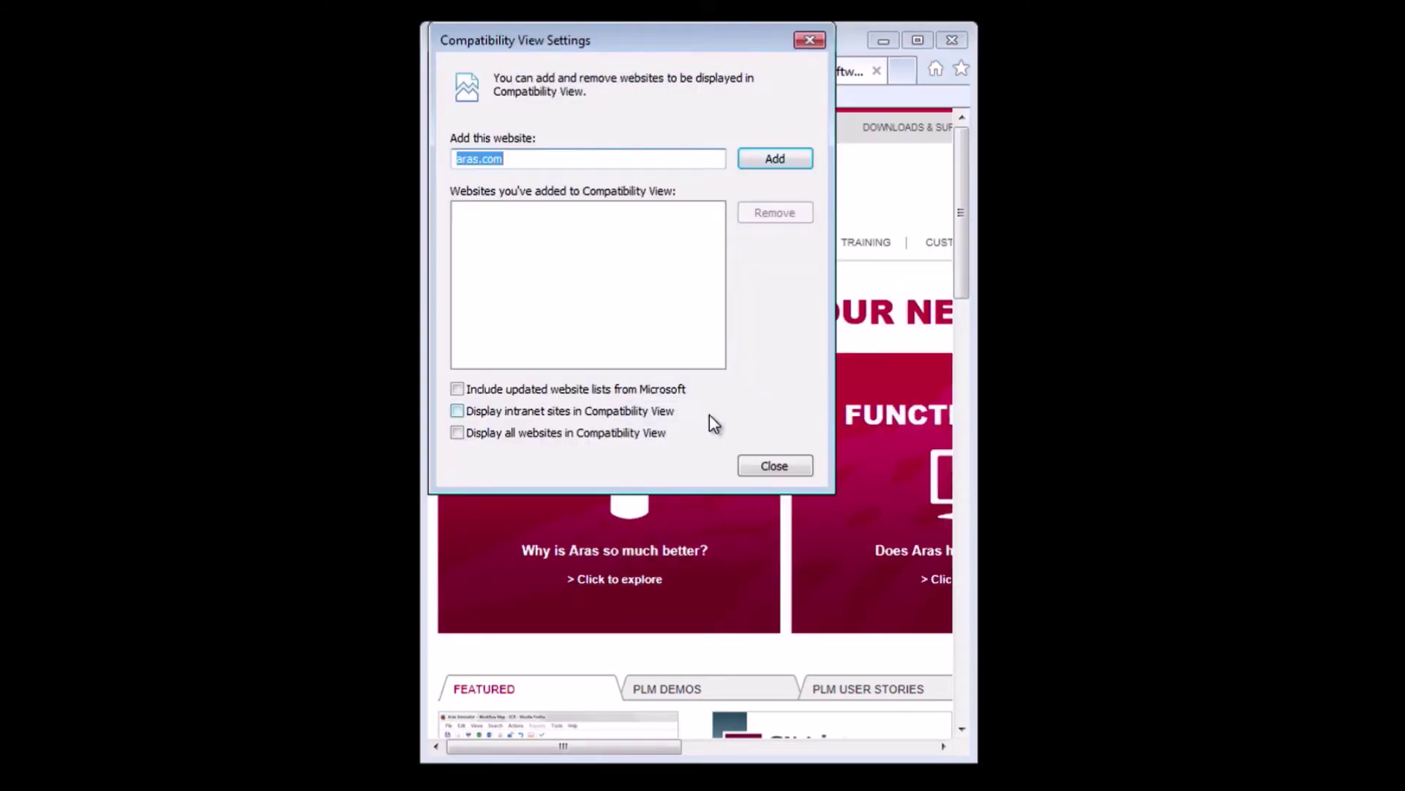
click(777, 467)
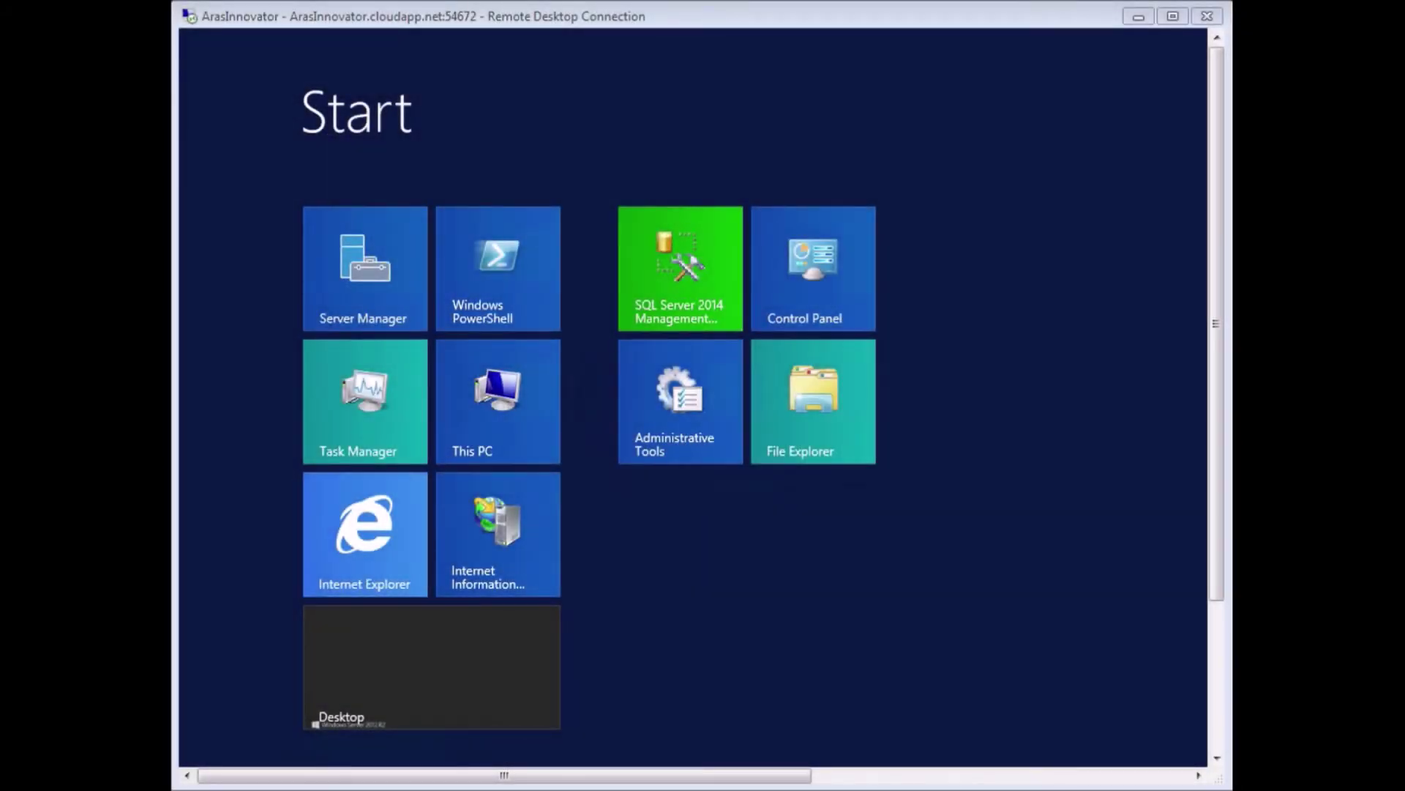
Browse to C:\Aras Installation in File Explorer and run sdns.exe.
click(810, 397)
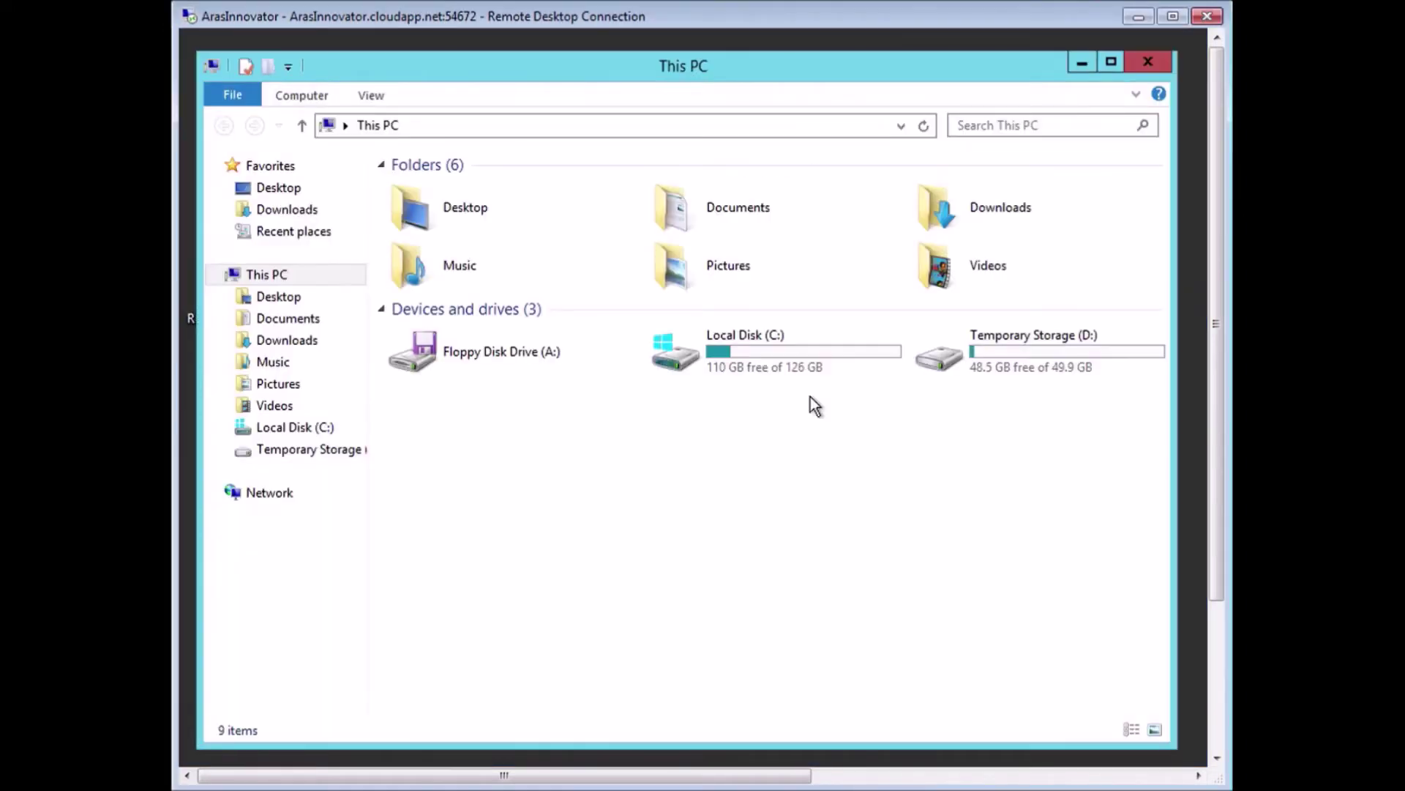
click(300, 428)
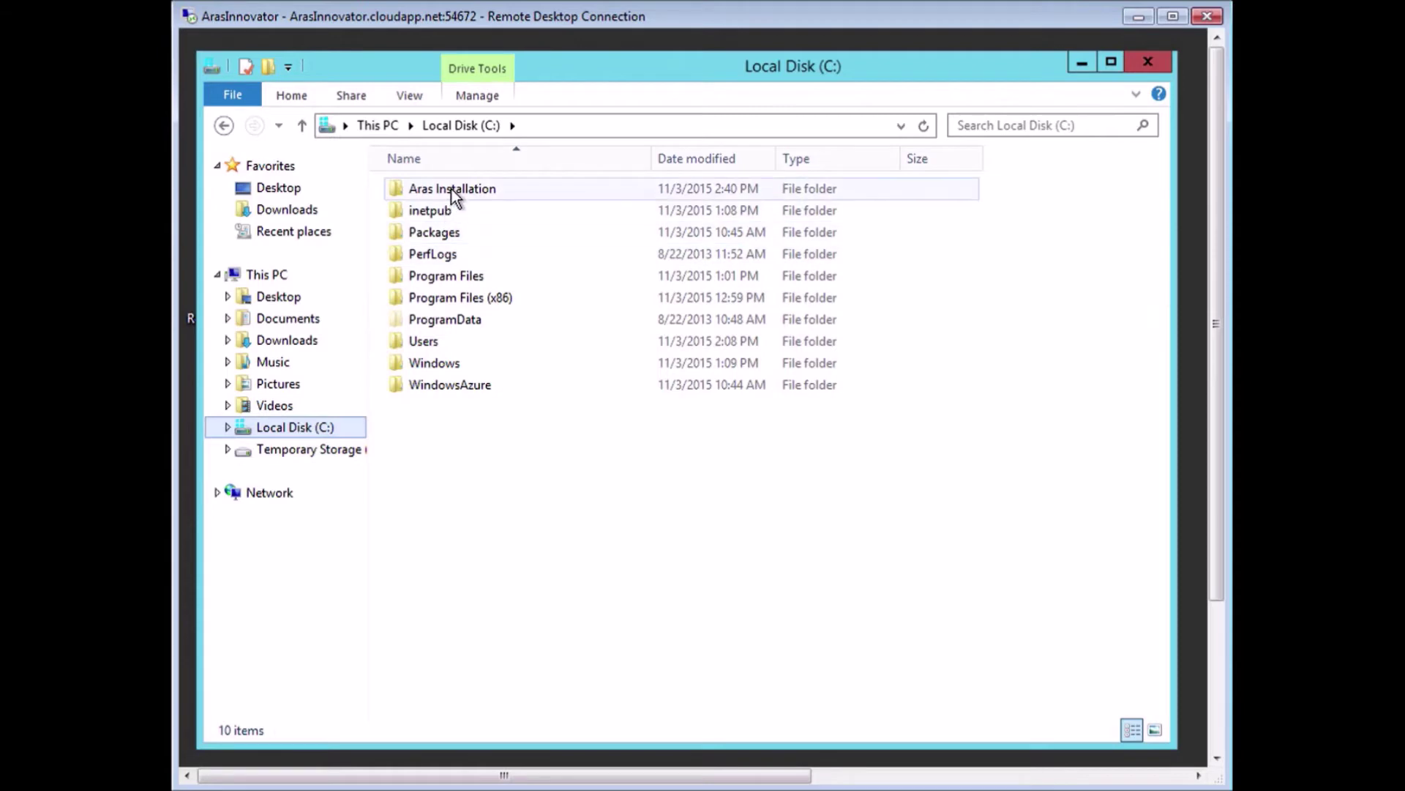
double_click(451, 189)
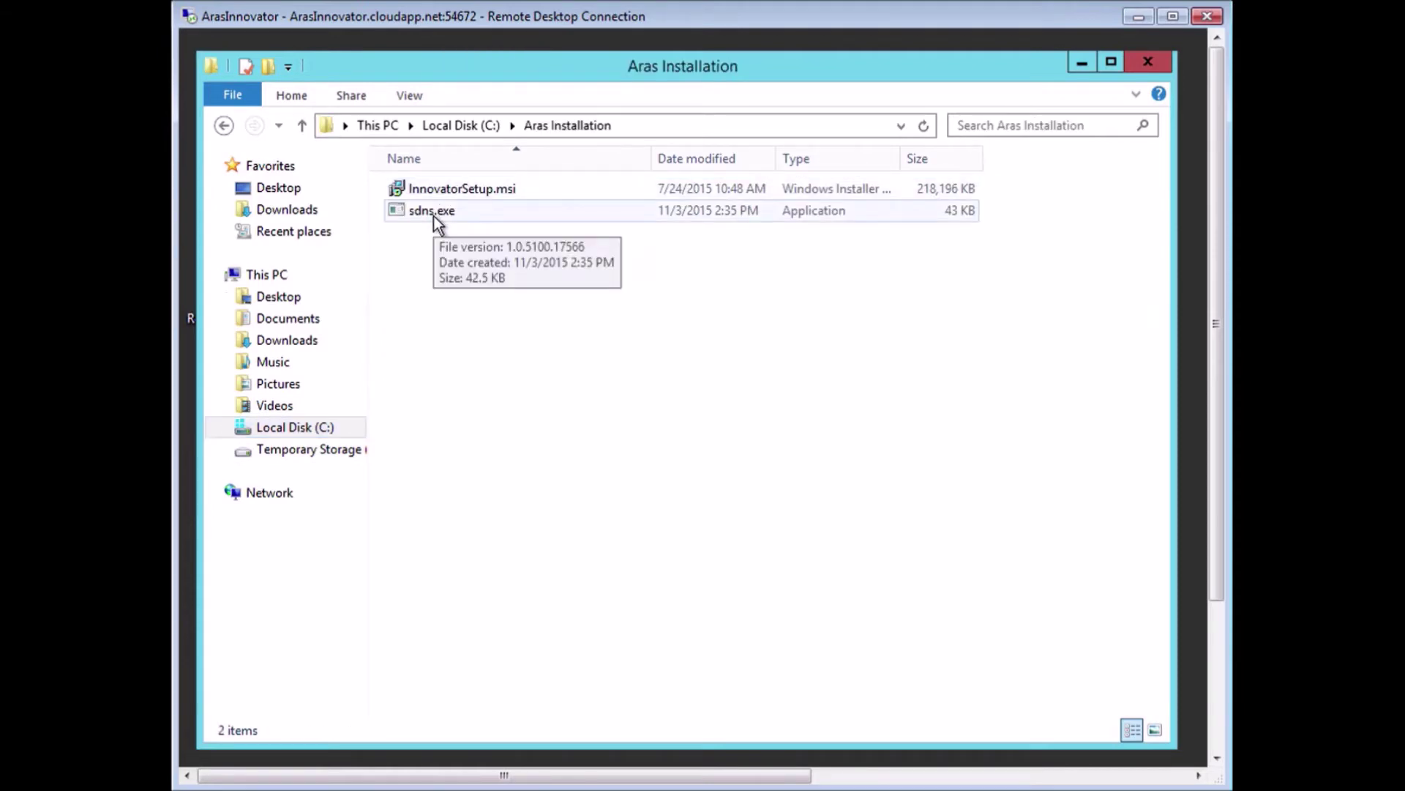
double_click(434, 214)
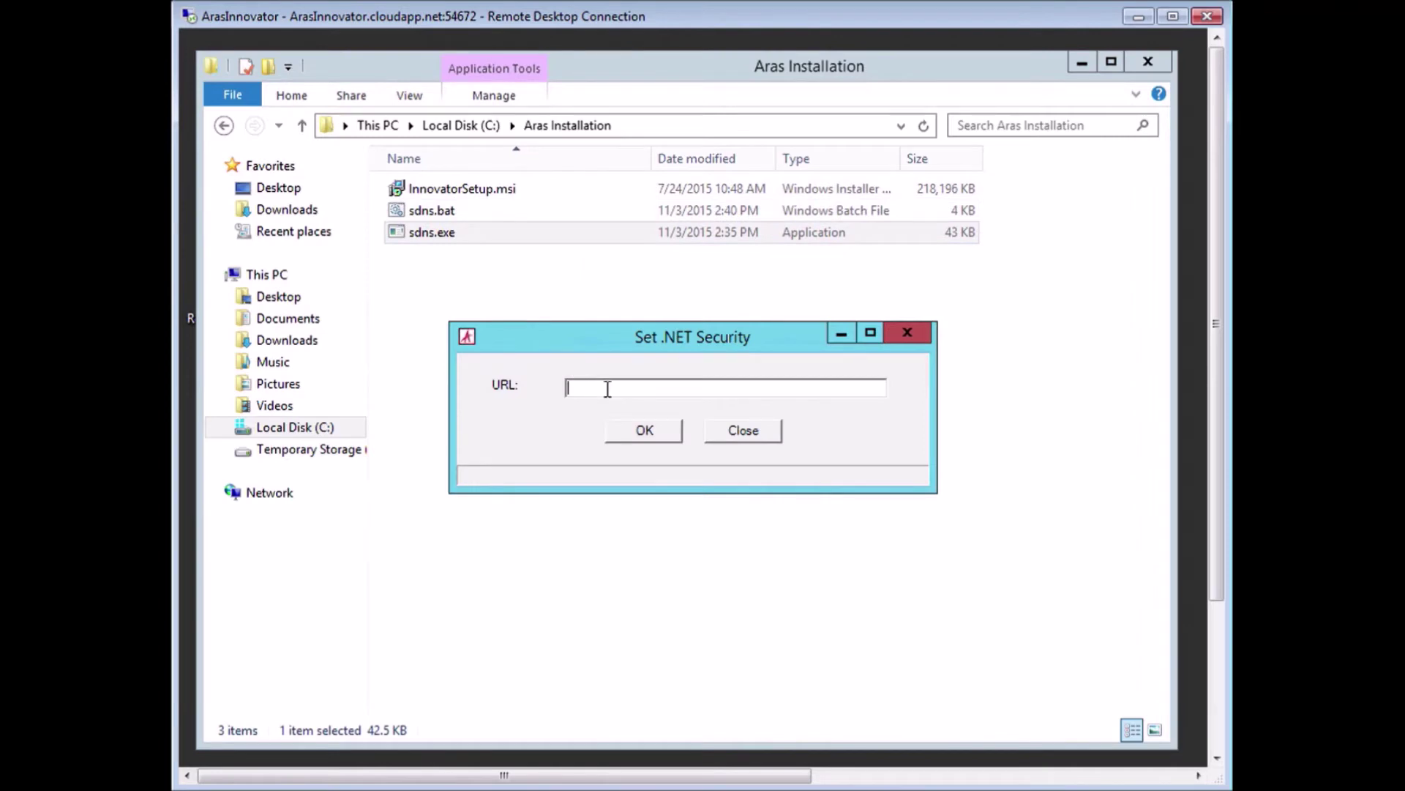
text(http://ArasInnovator/InnovatorServer)
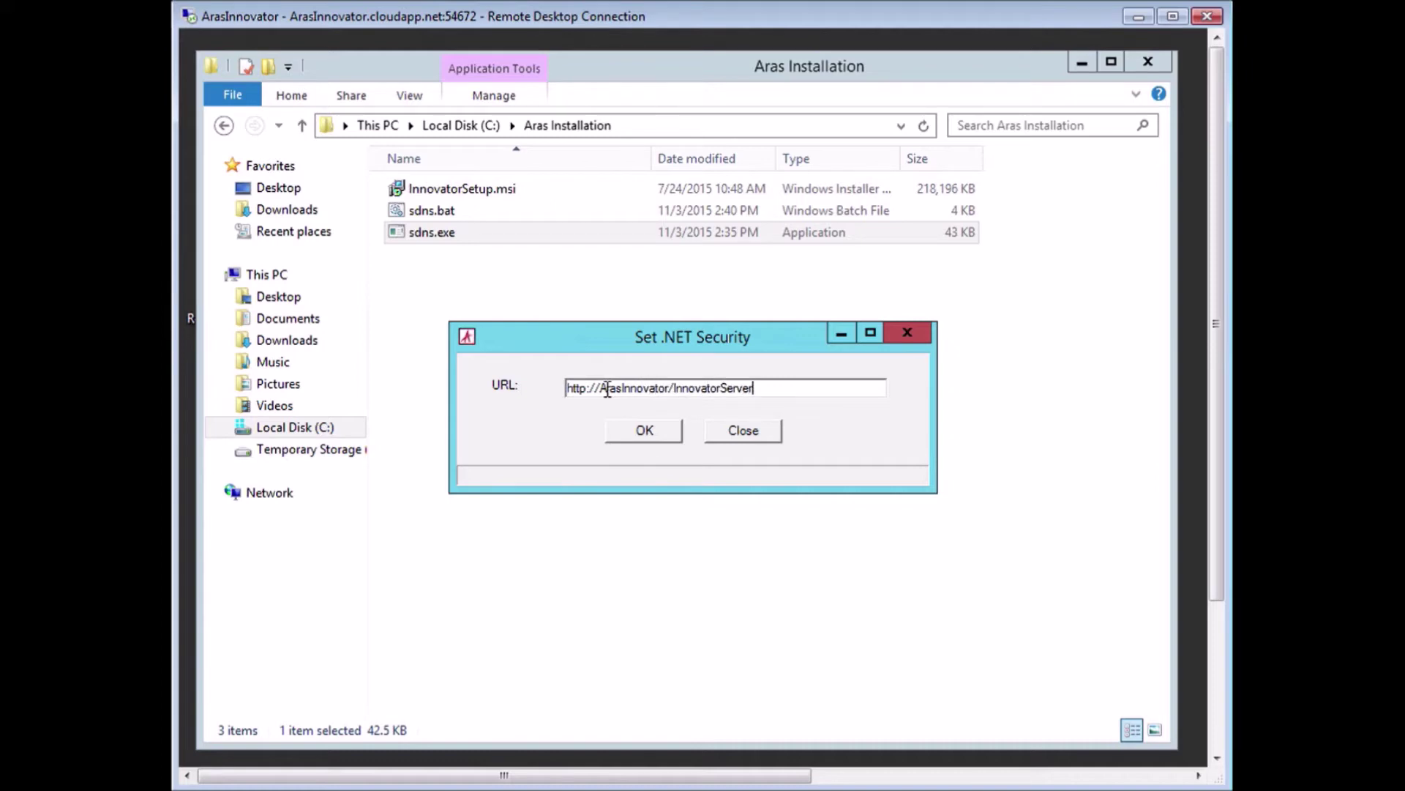
click(645, 432)
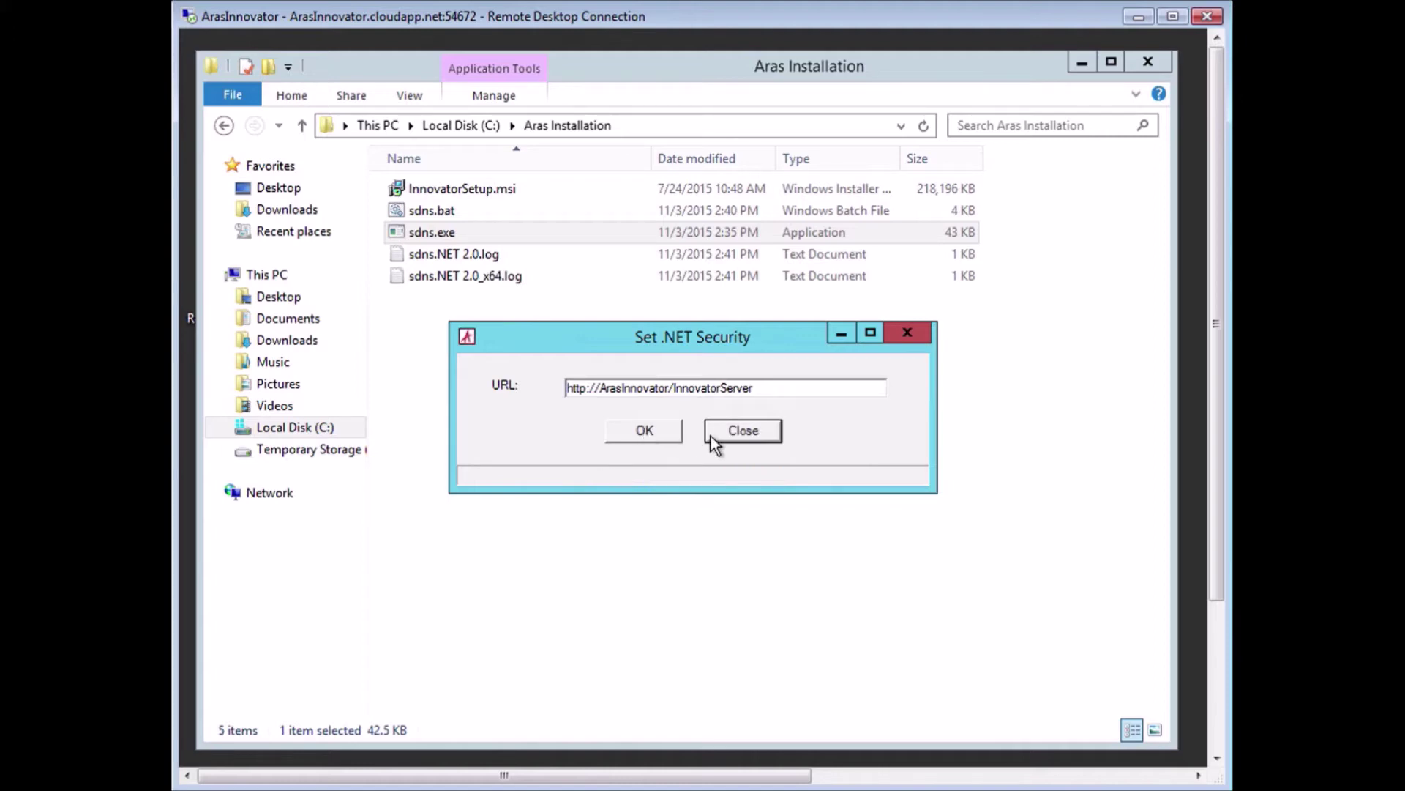
click(742, 435)
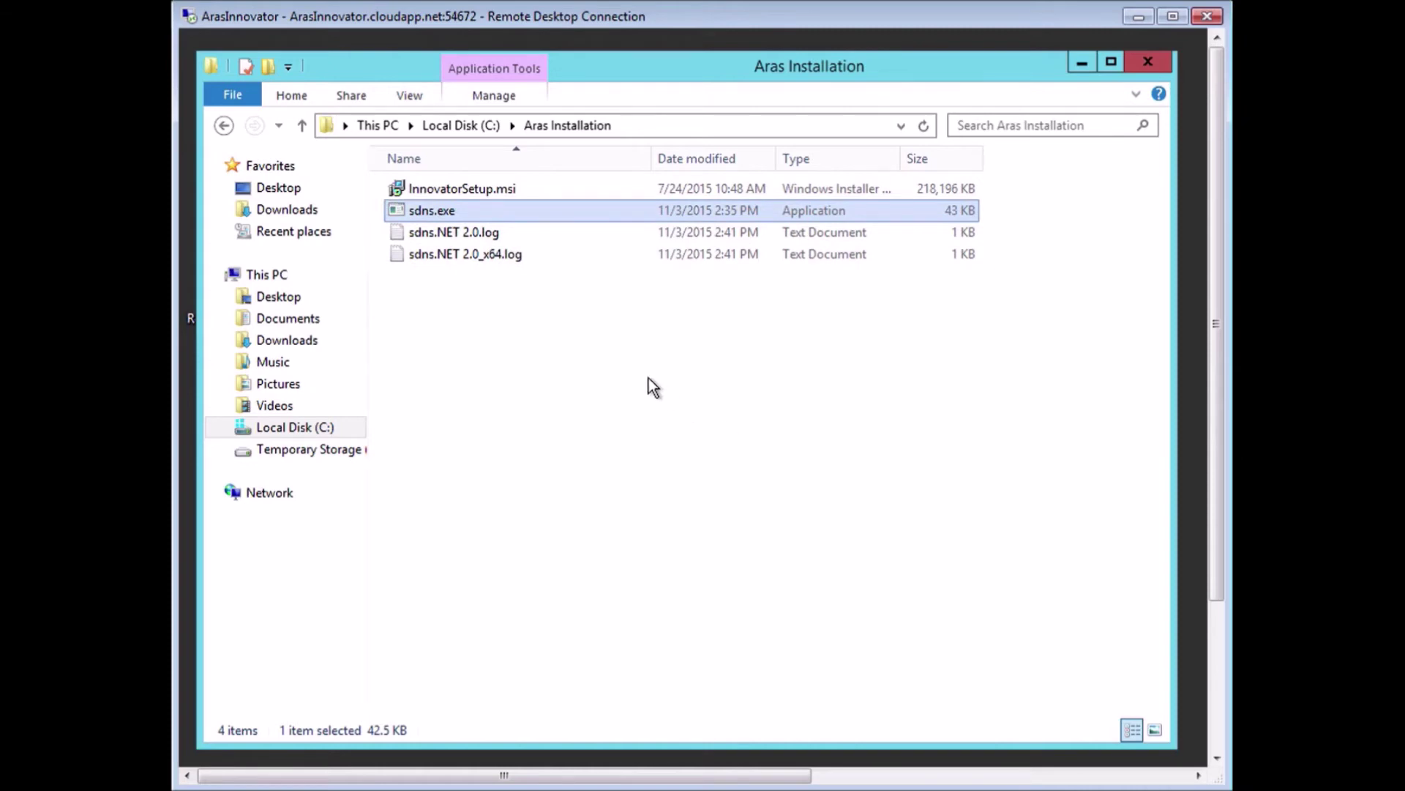
Open sdns.NET 2.0_x64.log, confirm it reports Success, and close Notepad.
double_click(458, 254)
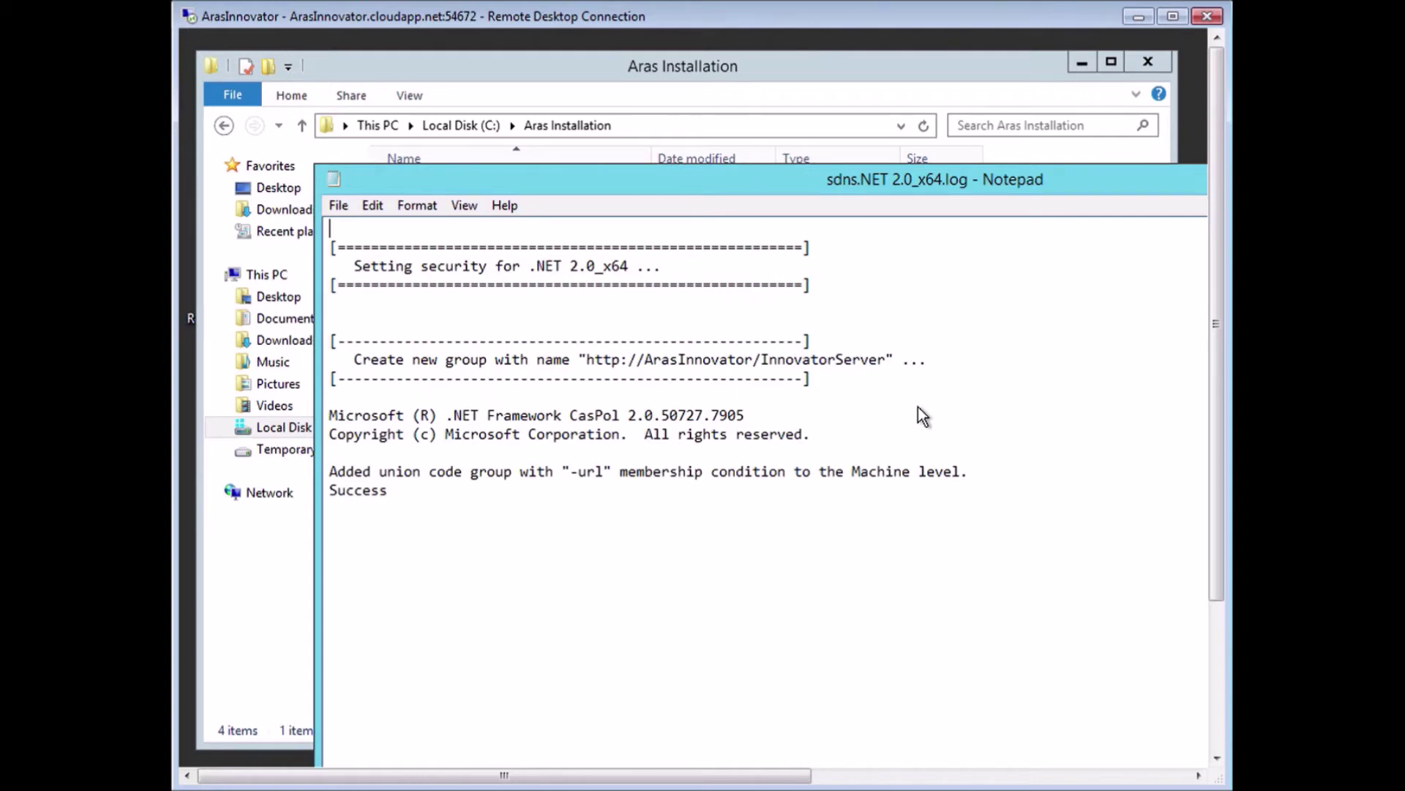
double_click(326, 178)
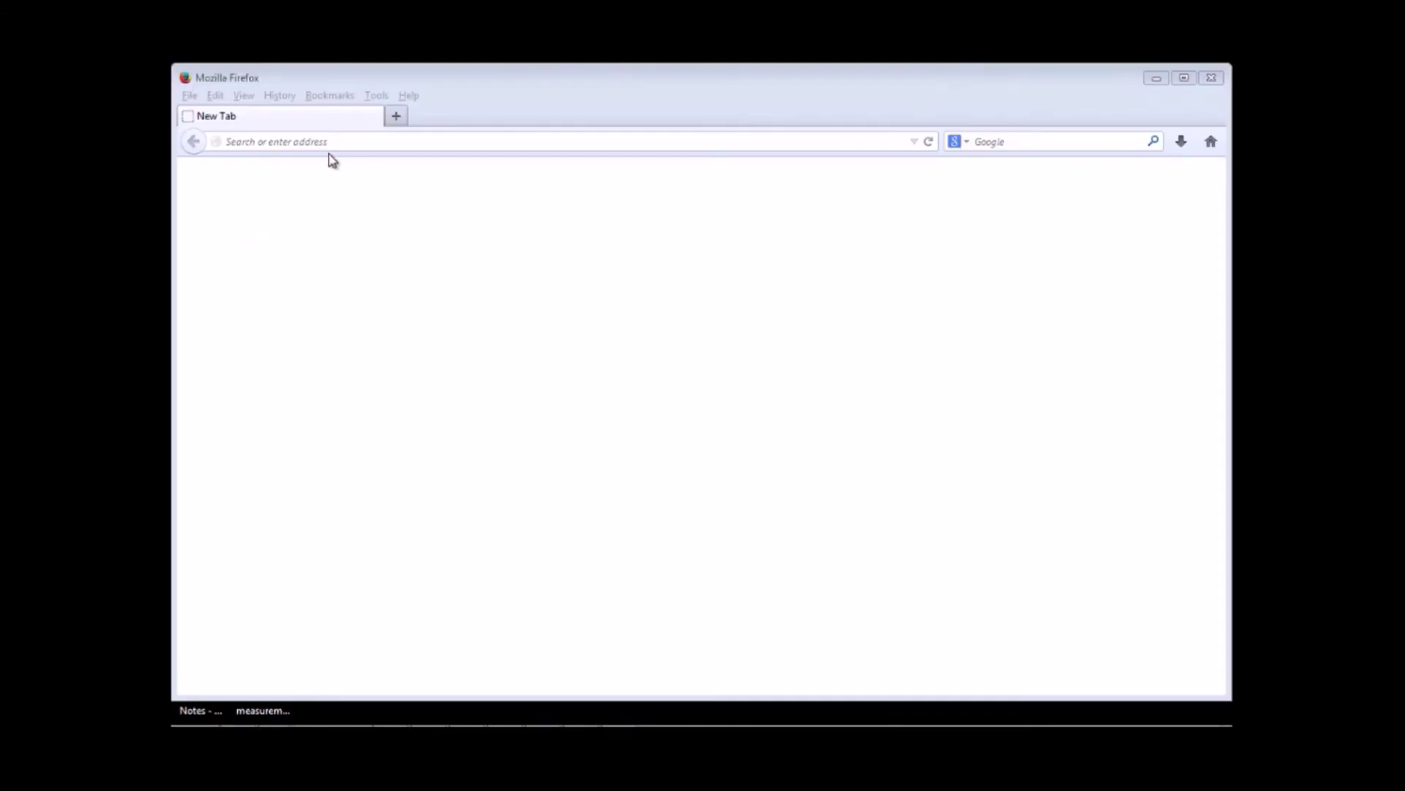
click(298, 145)
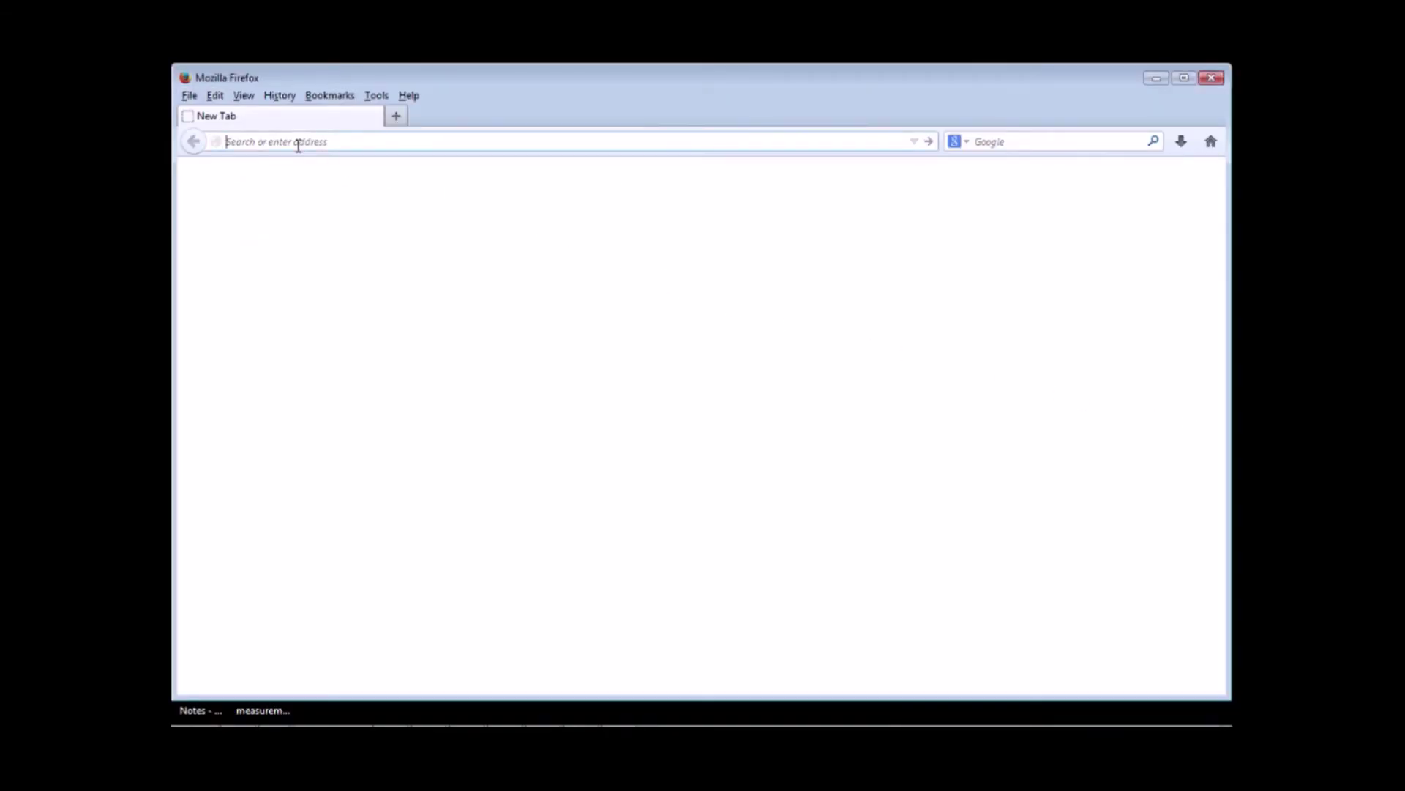
text(http://TrainingServer2008R2/InnovatorServer)
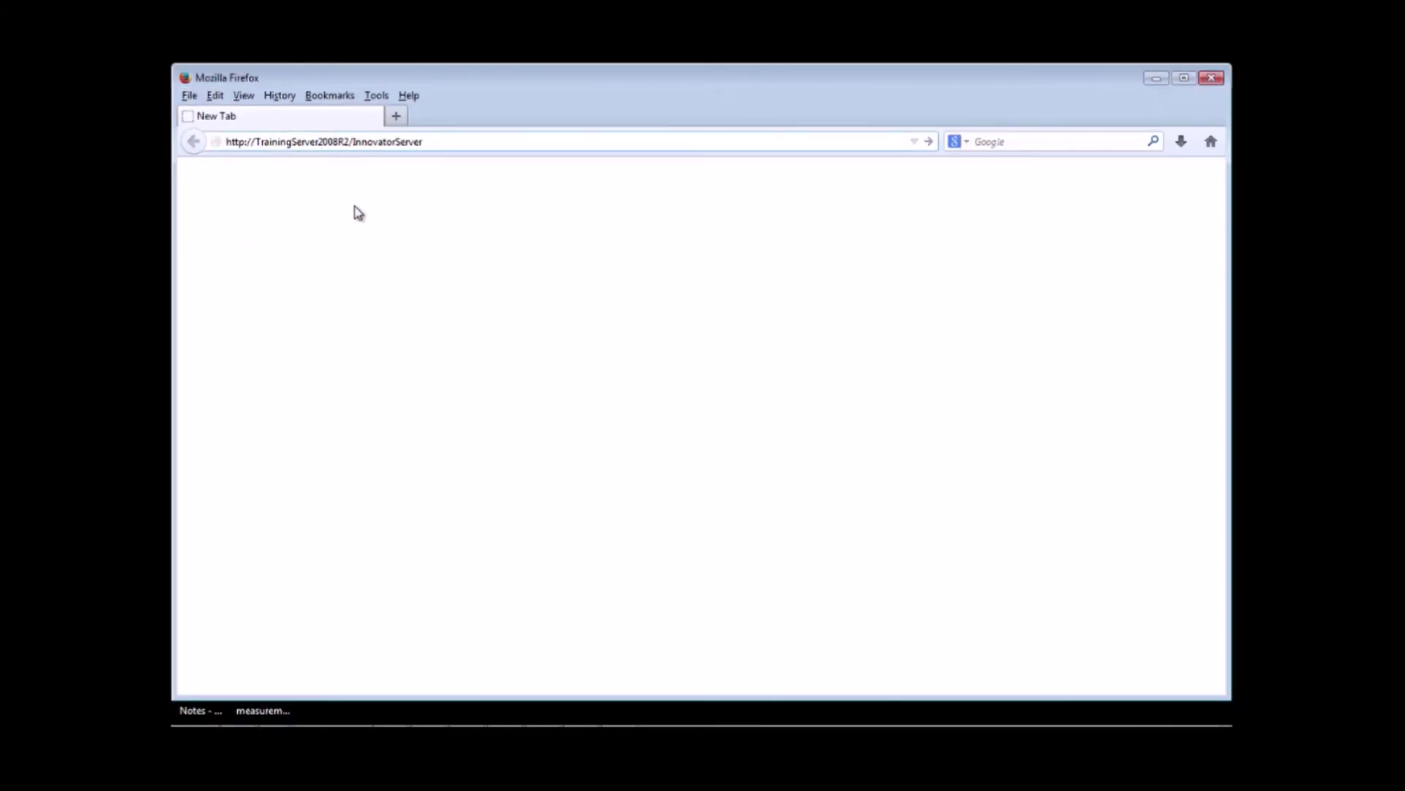
key(Return)
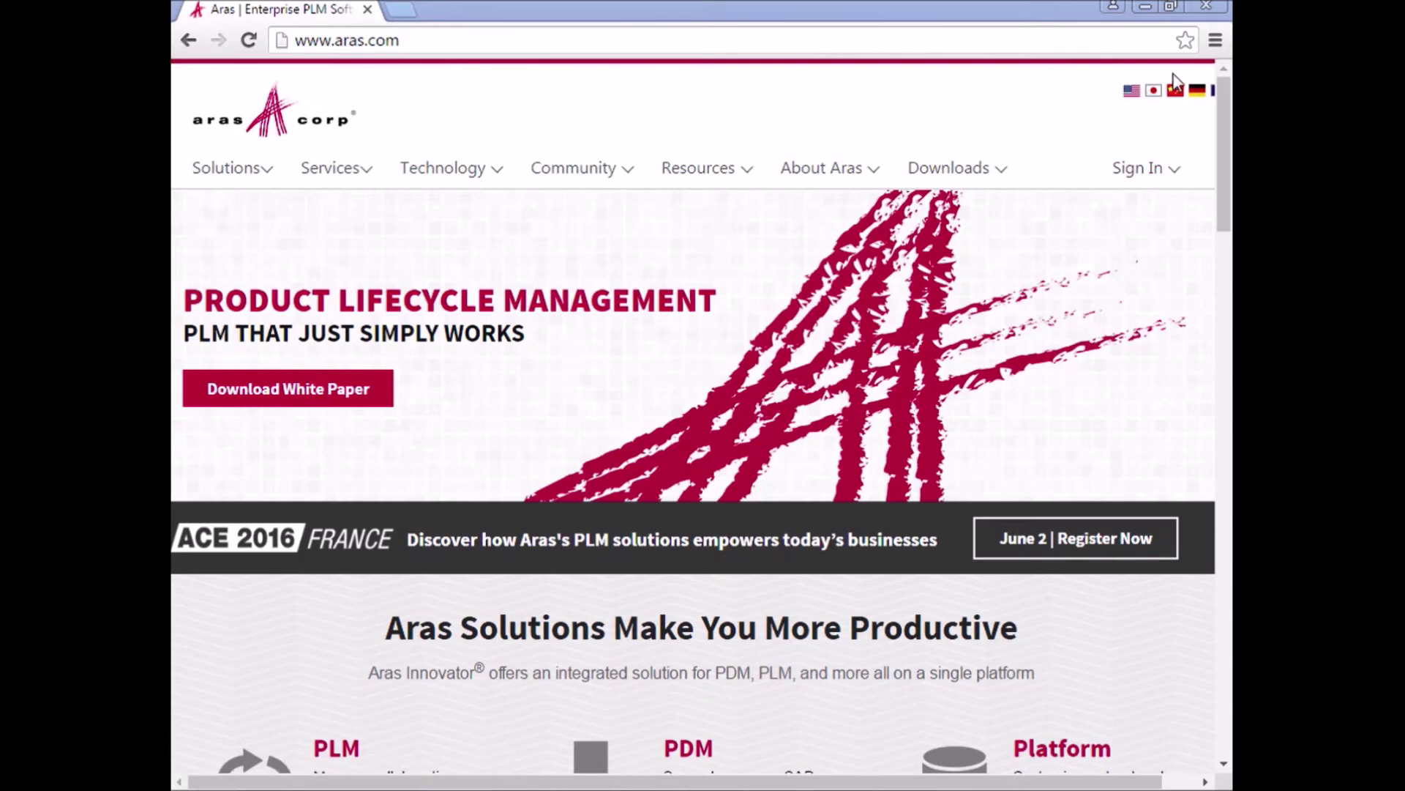
Reach Chrome's Privacy Content settings through Settings and Show advanced settings.
click(1215, 40)
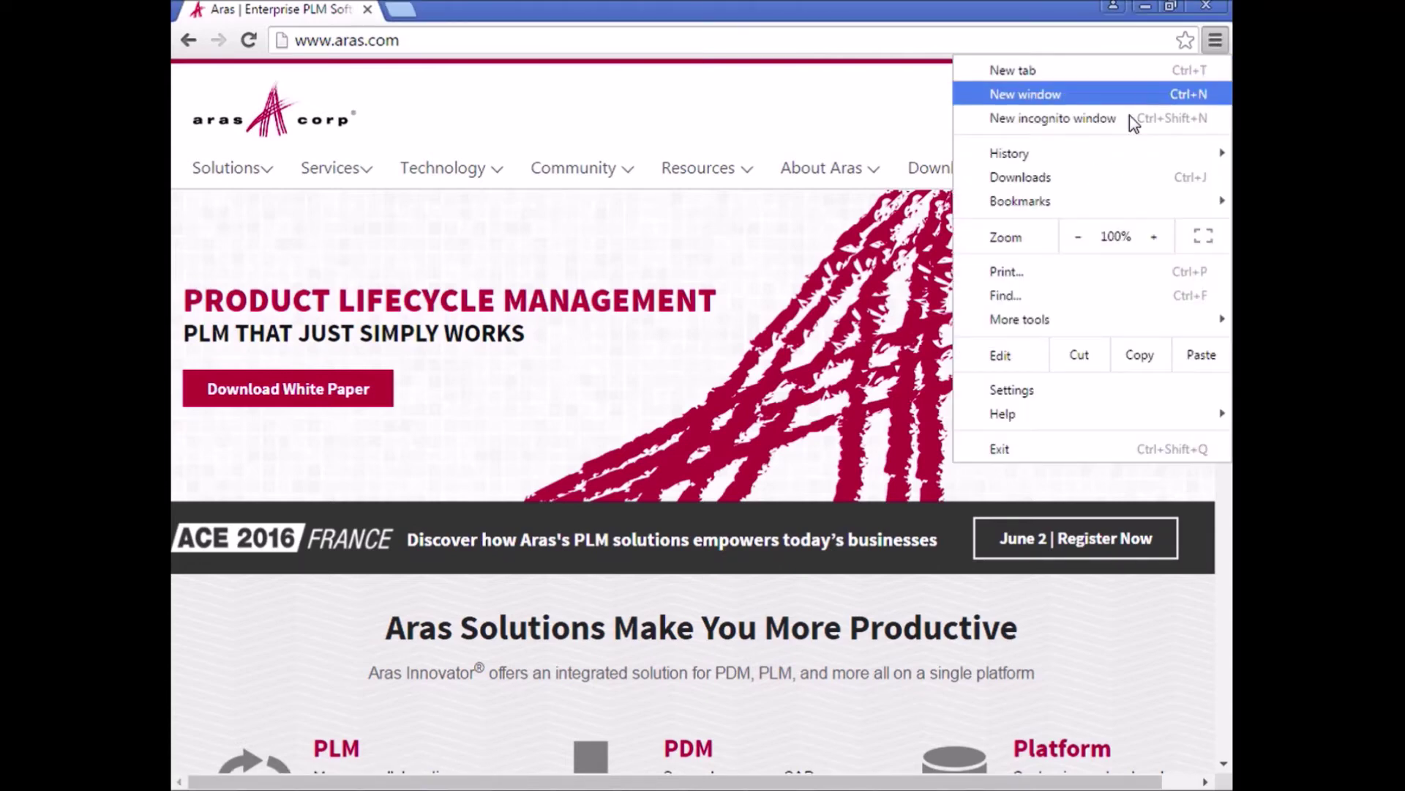
click(1021, 398)
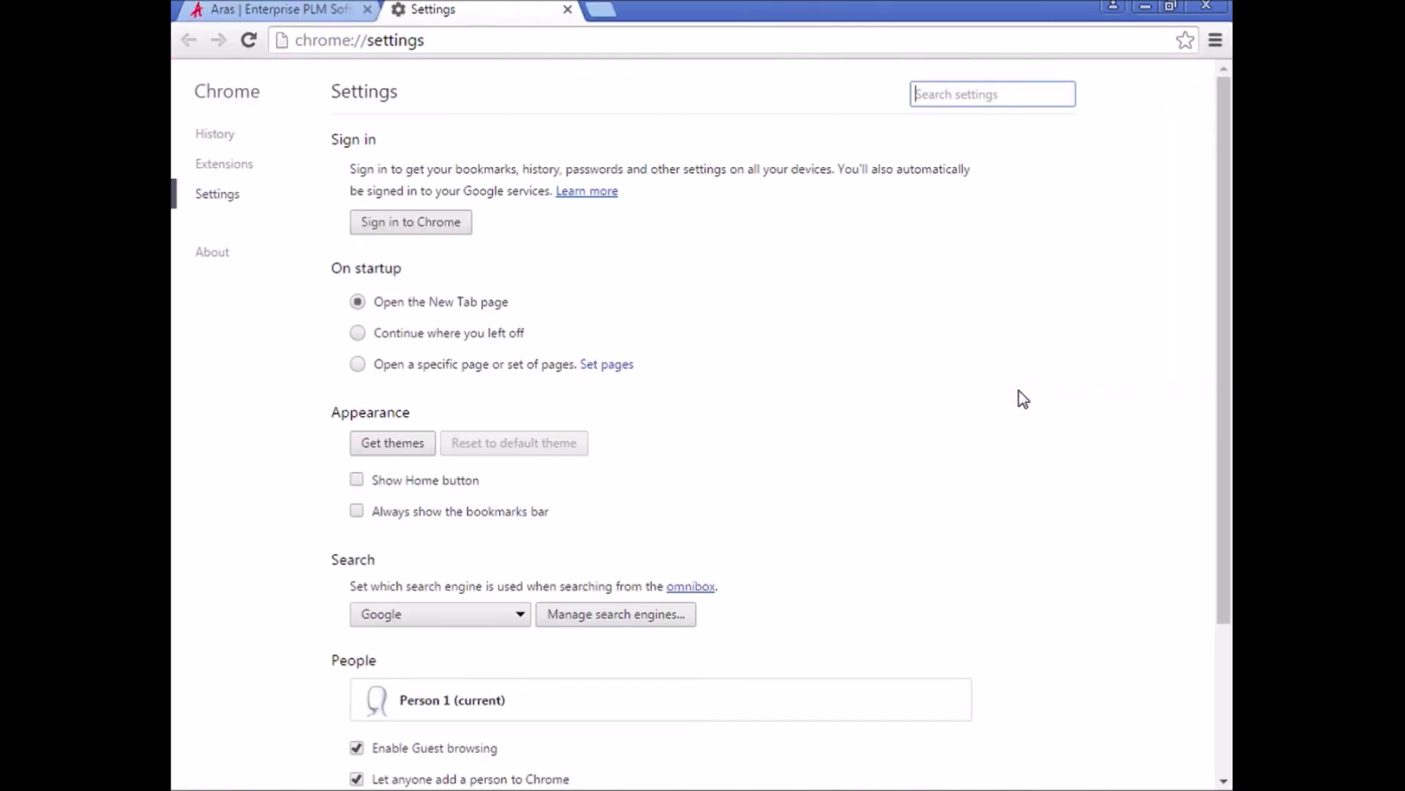
scroll(989, 440, down, 3)
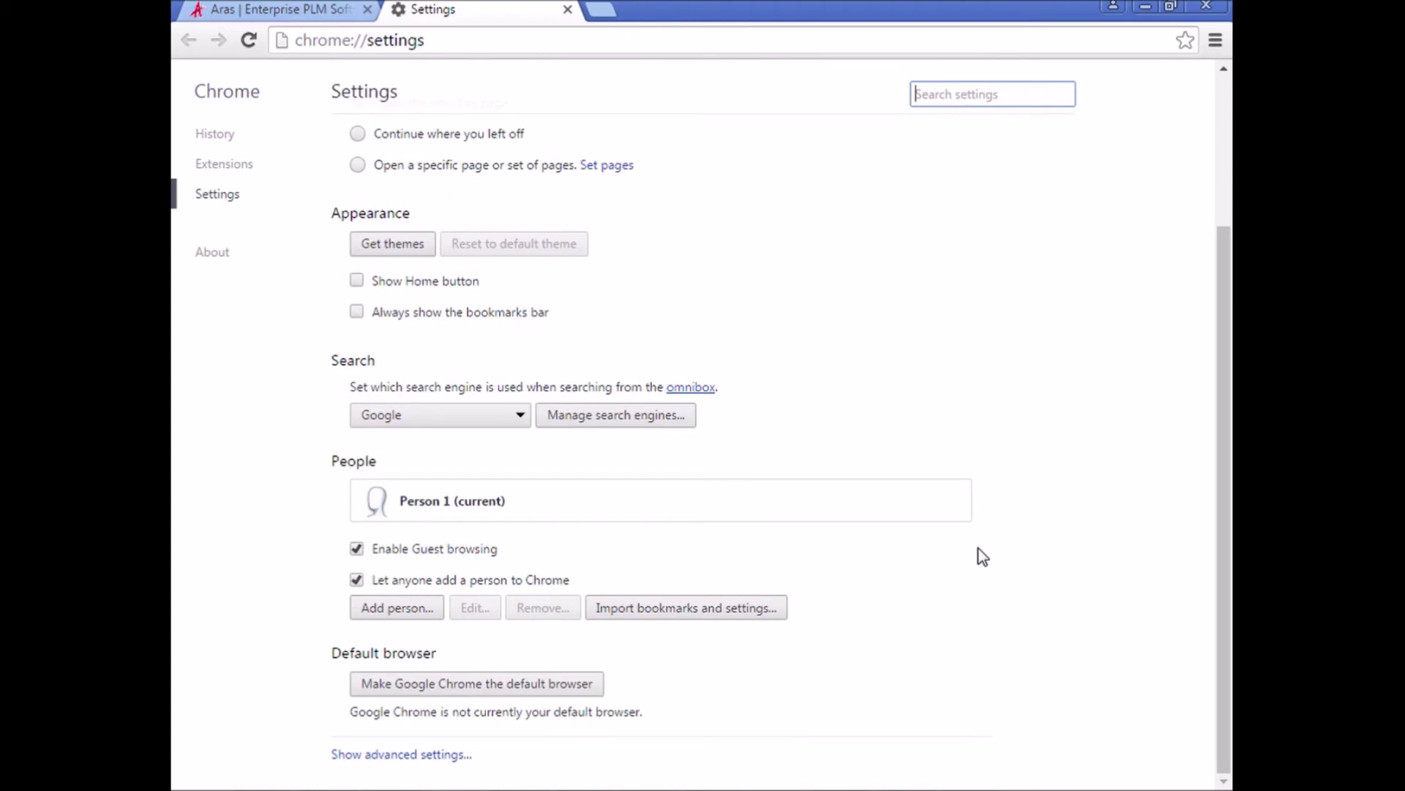
click(443, 755)
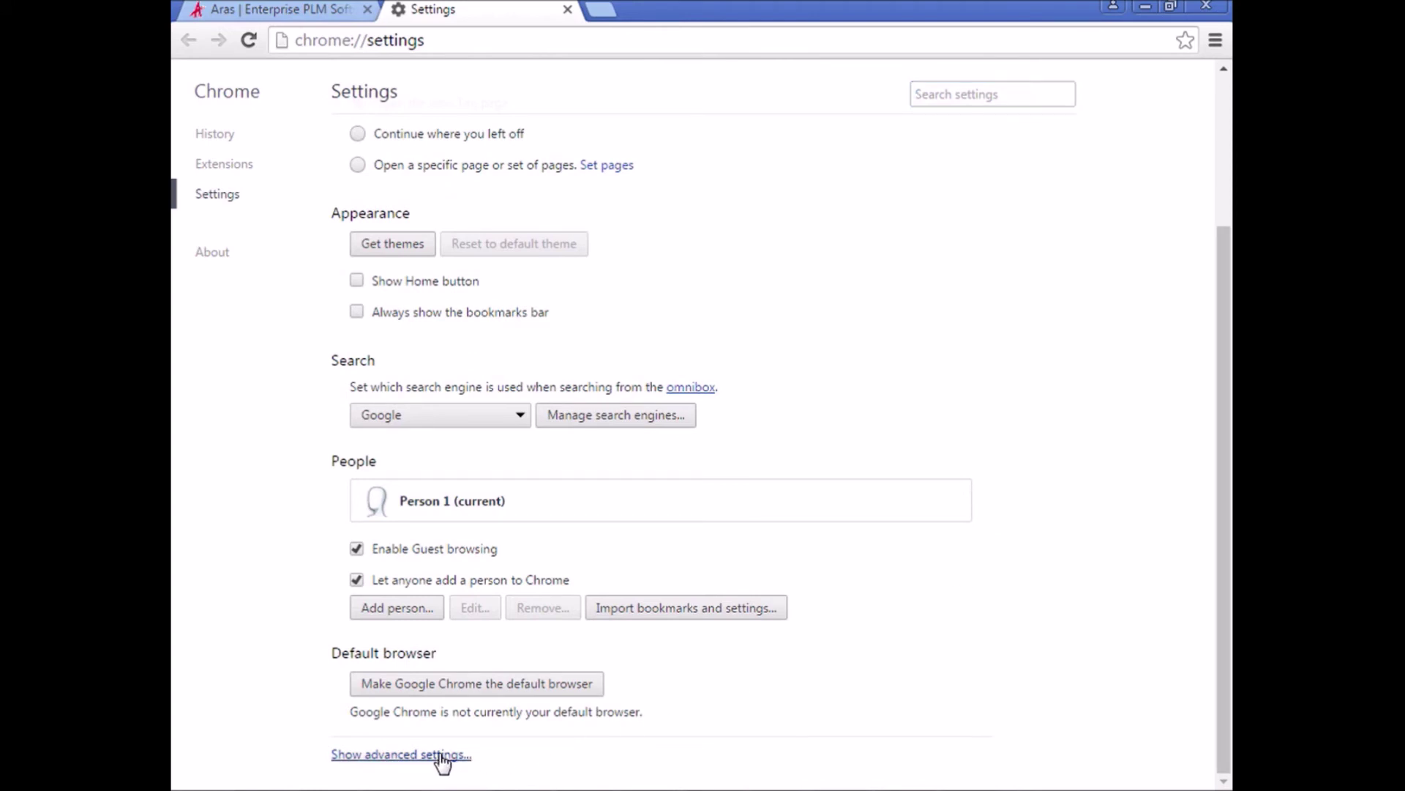
scroll(442, 761, down, 3)
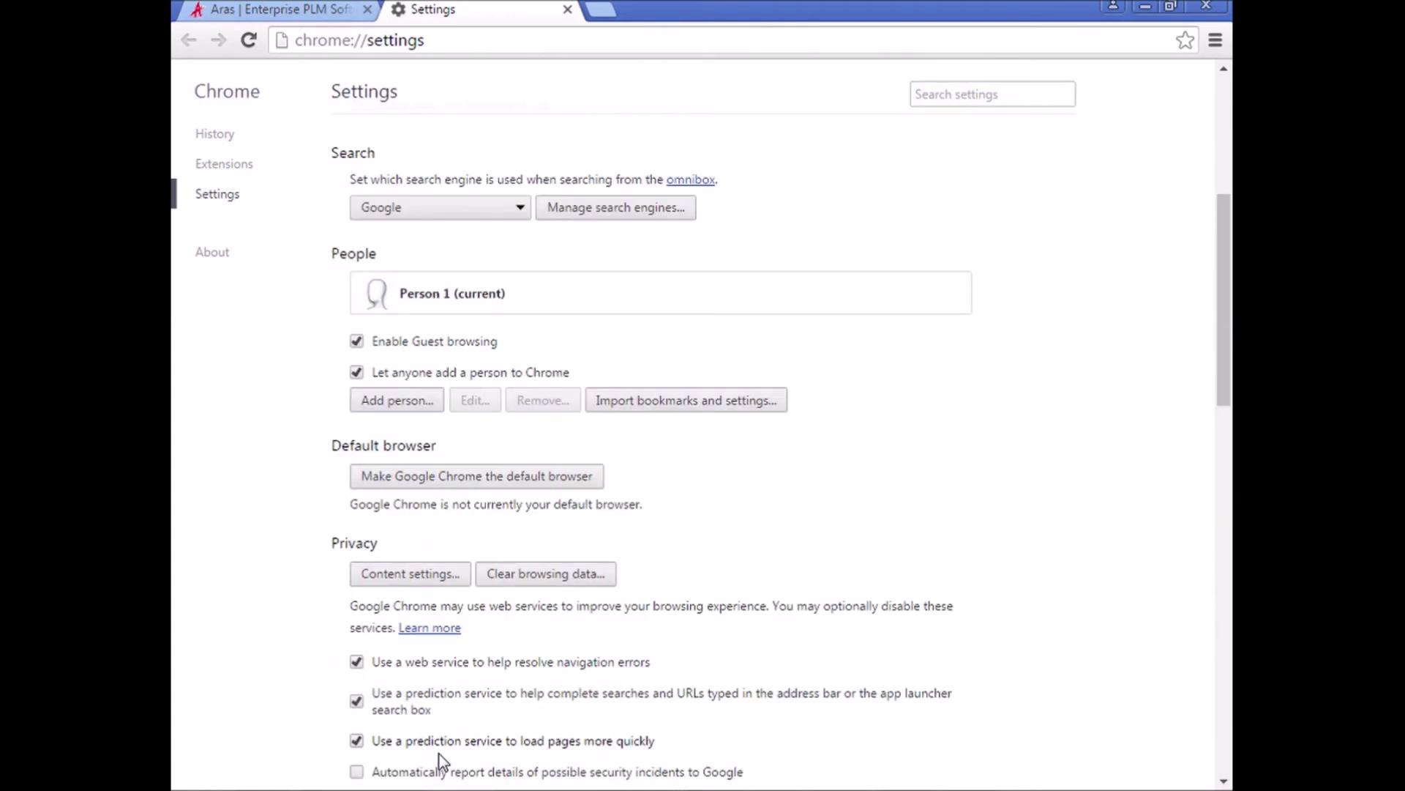
scroll(443, 760, down, 1)
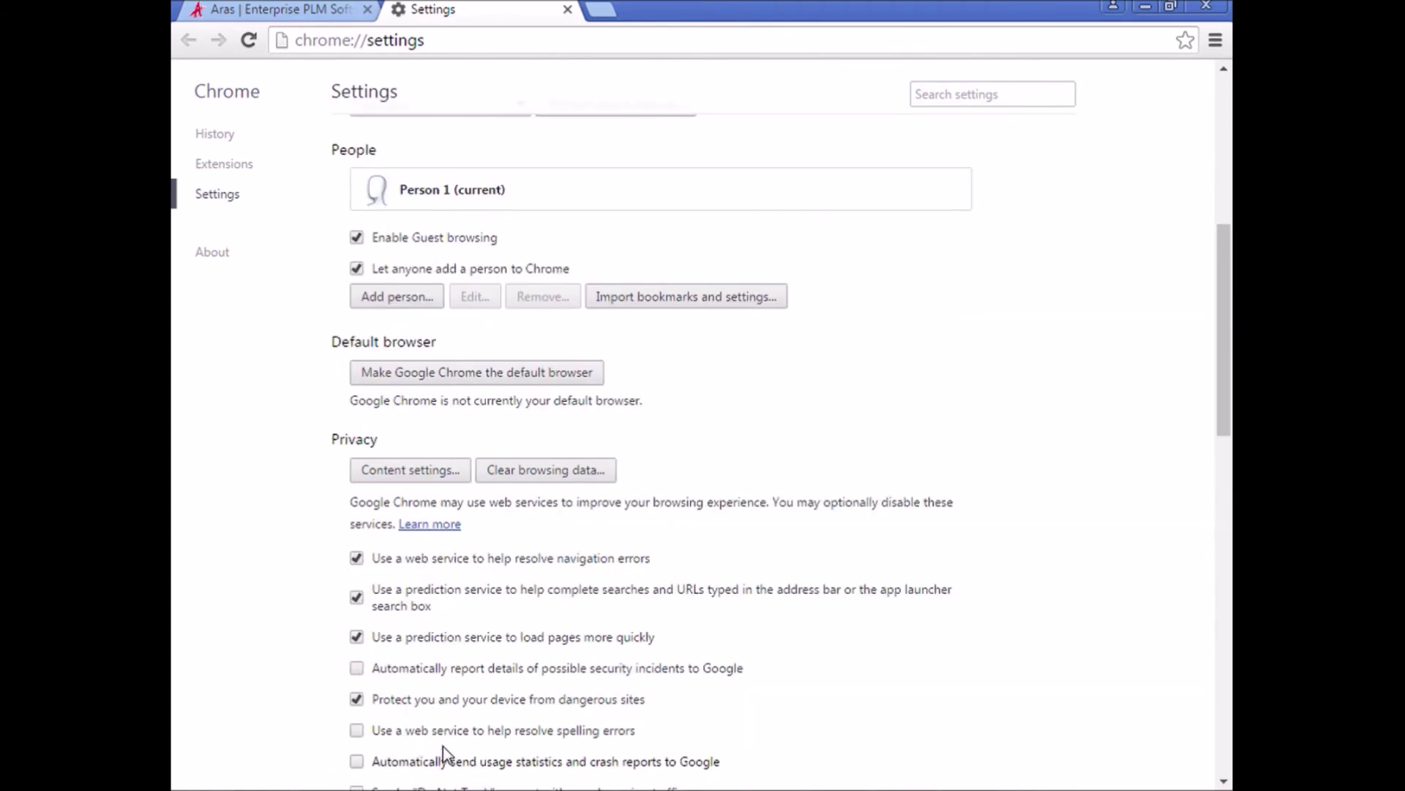
click(423, 478)
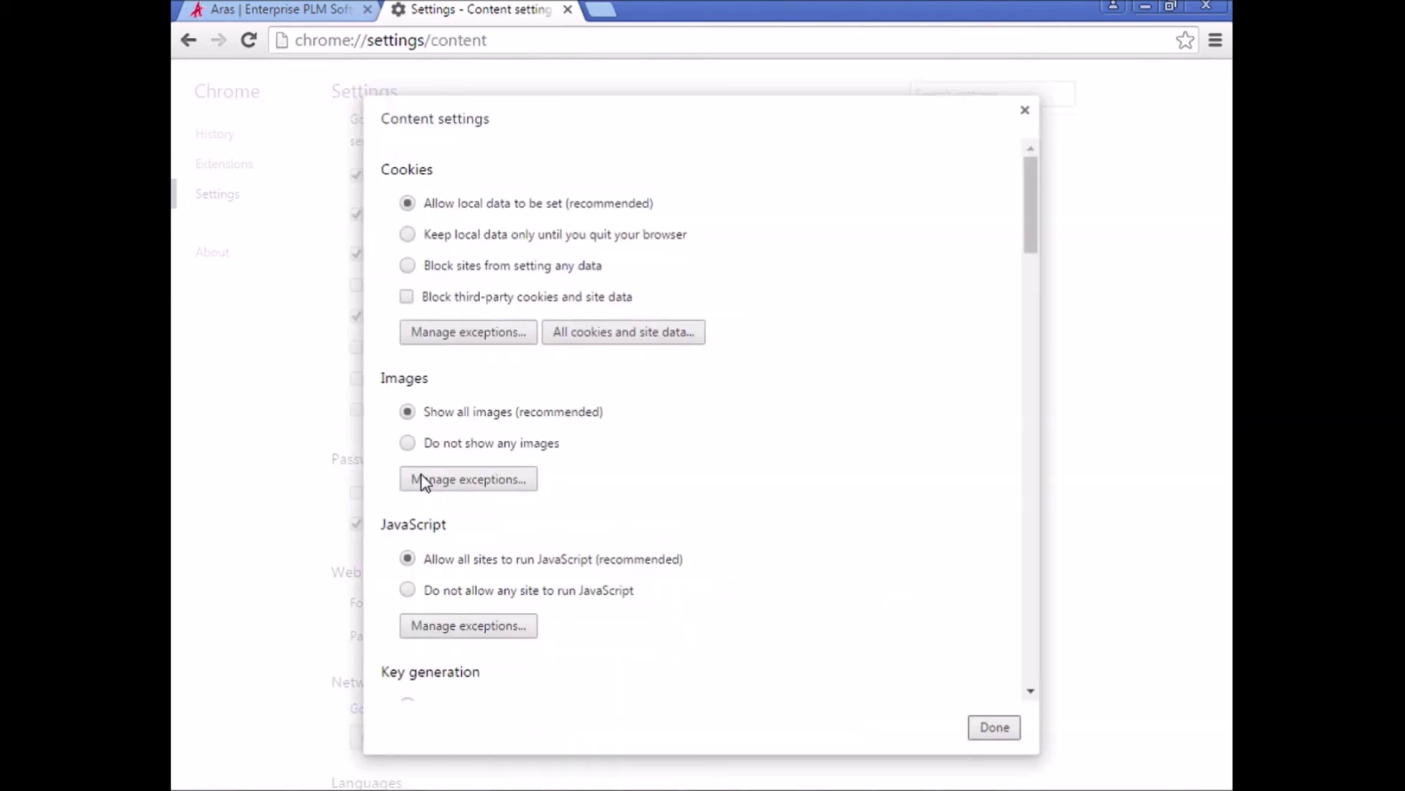
scroll(443, 498, down, 7)
scroll(455, 516, down, 3)
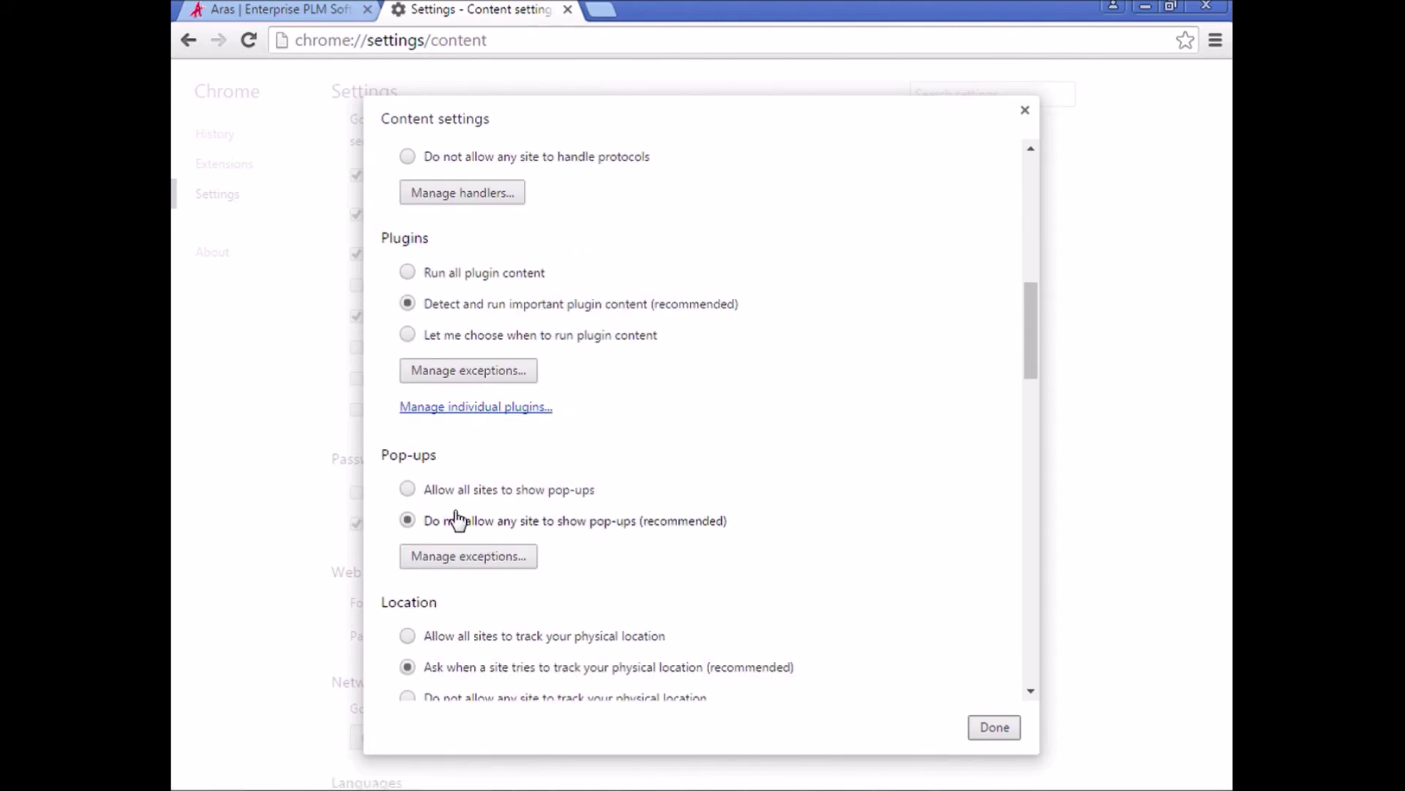
click(469, 558)
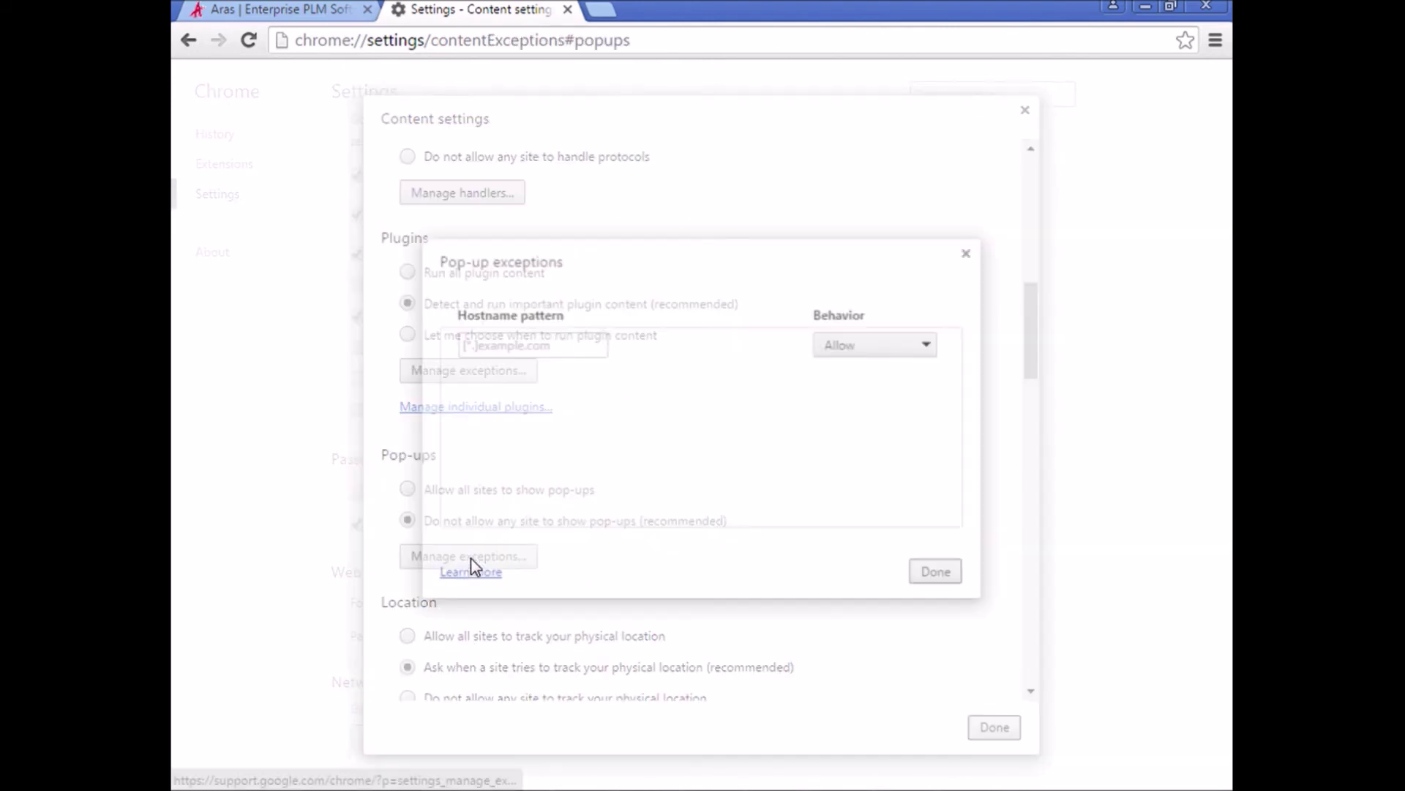
click(536, 352)
text(http://)
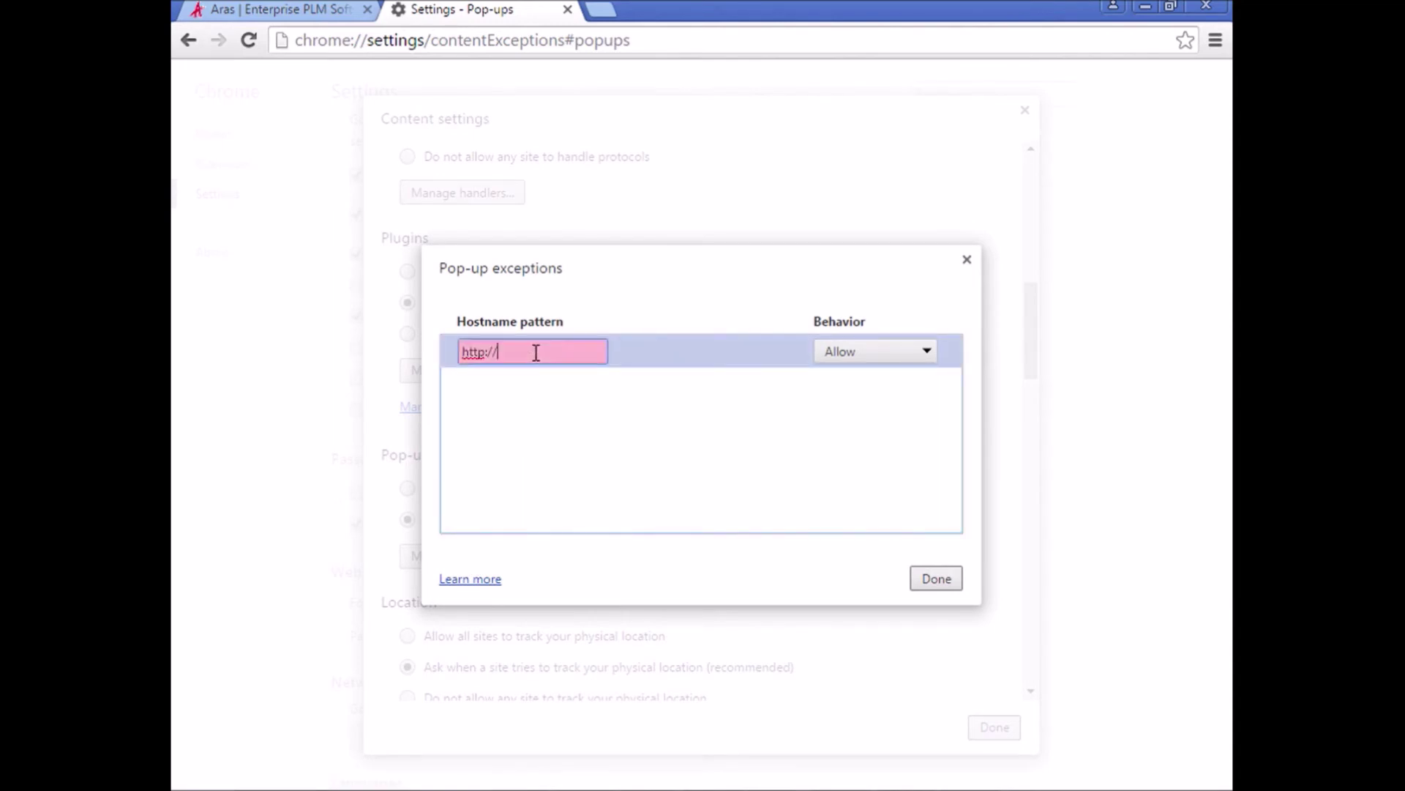
text(Aras)
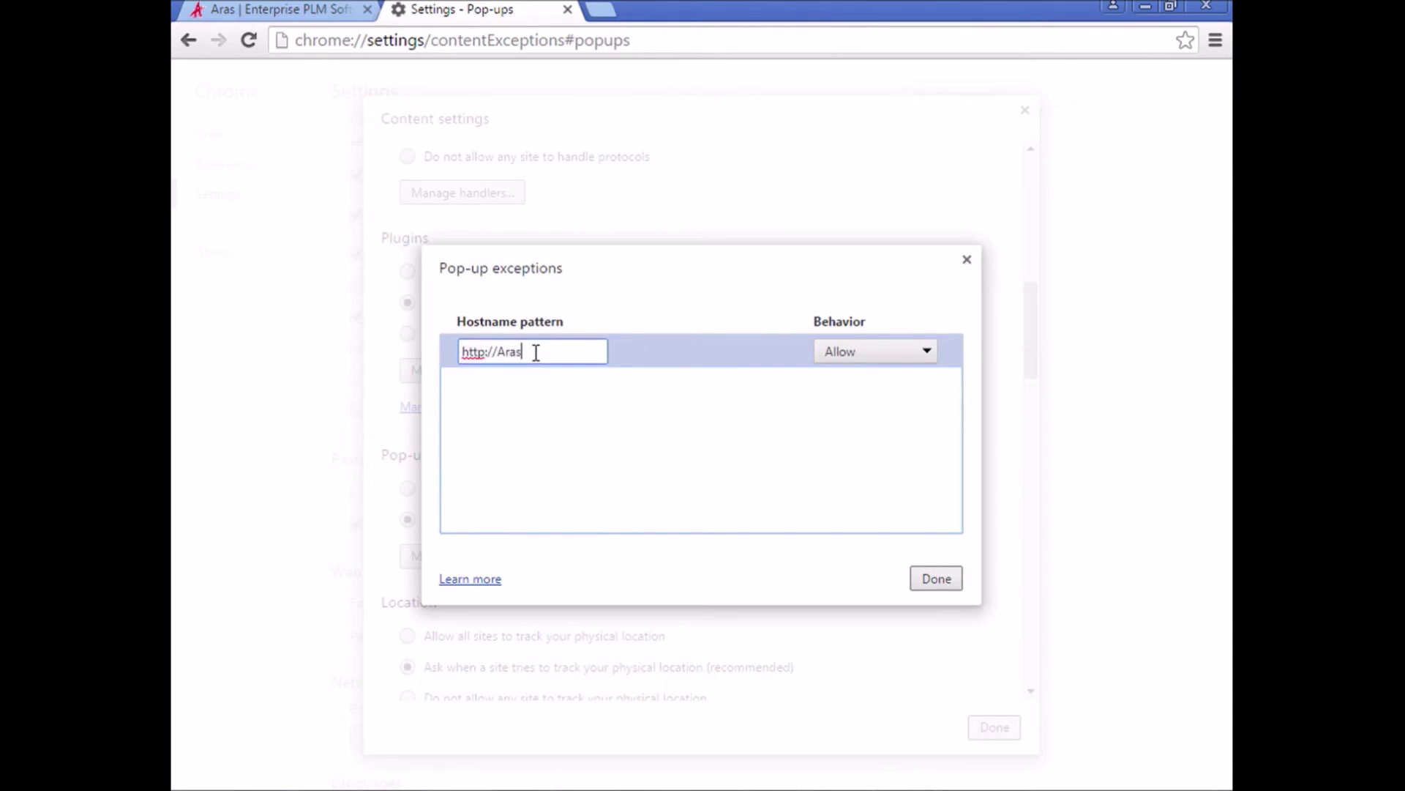
text(Server)
click(937, 579)
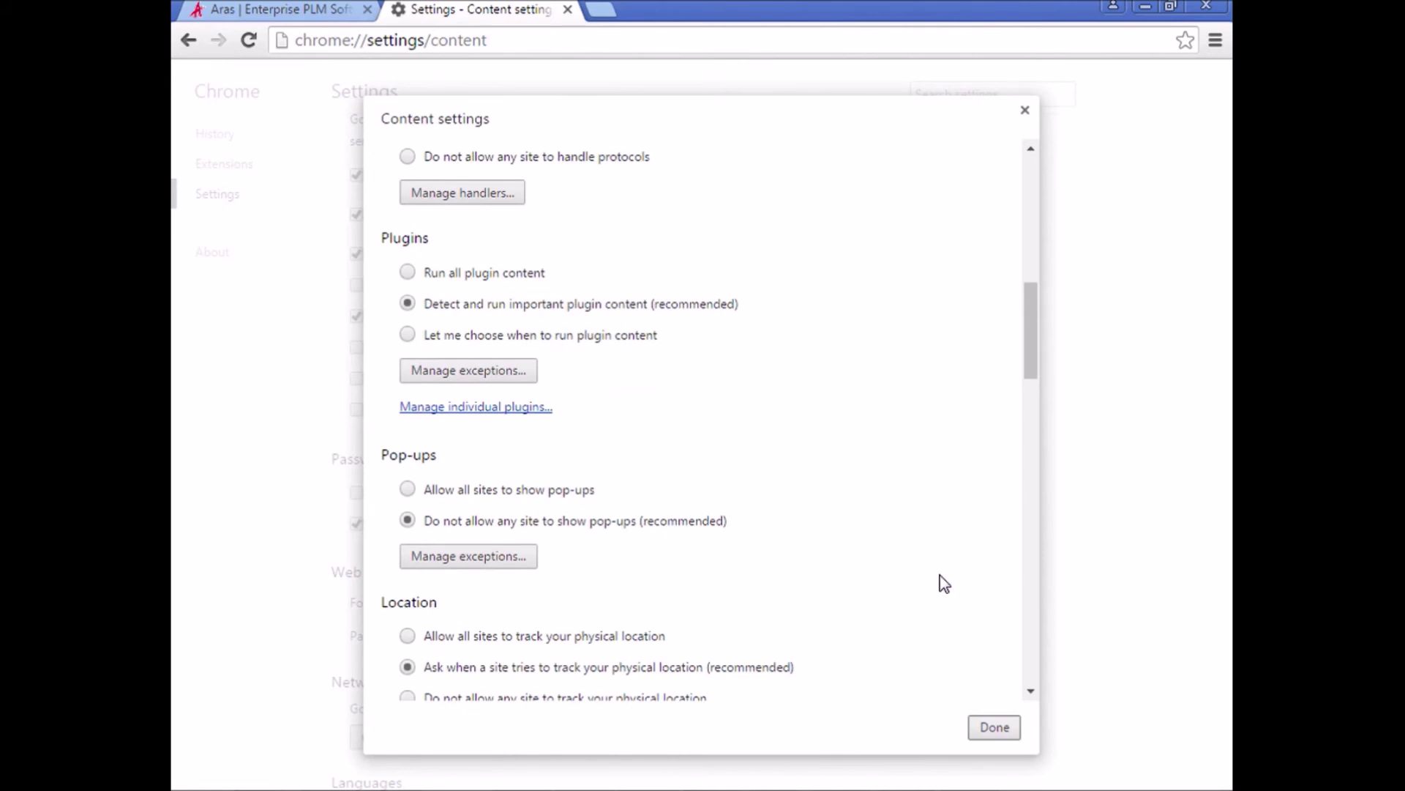
click(1014, 729)
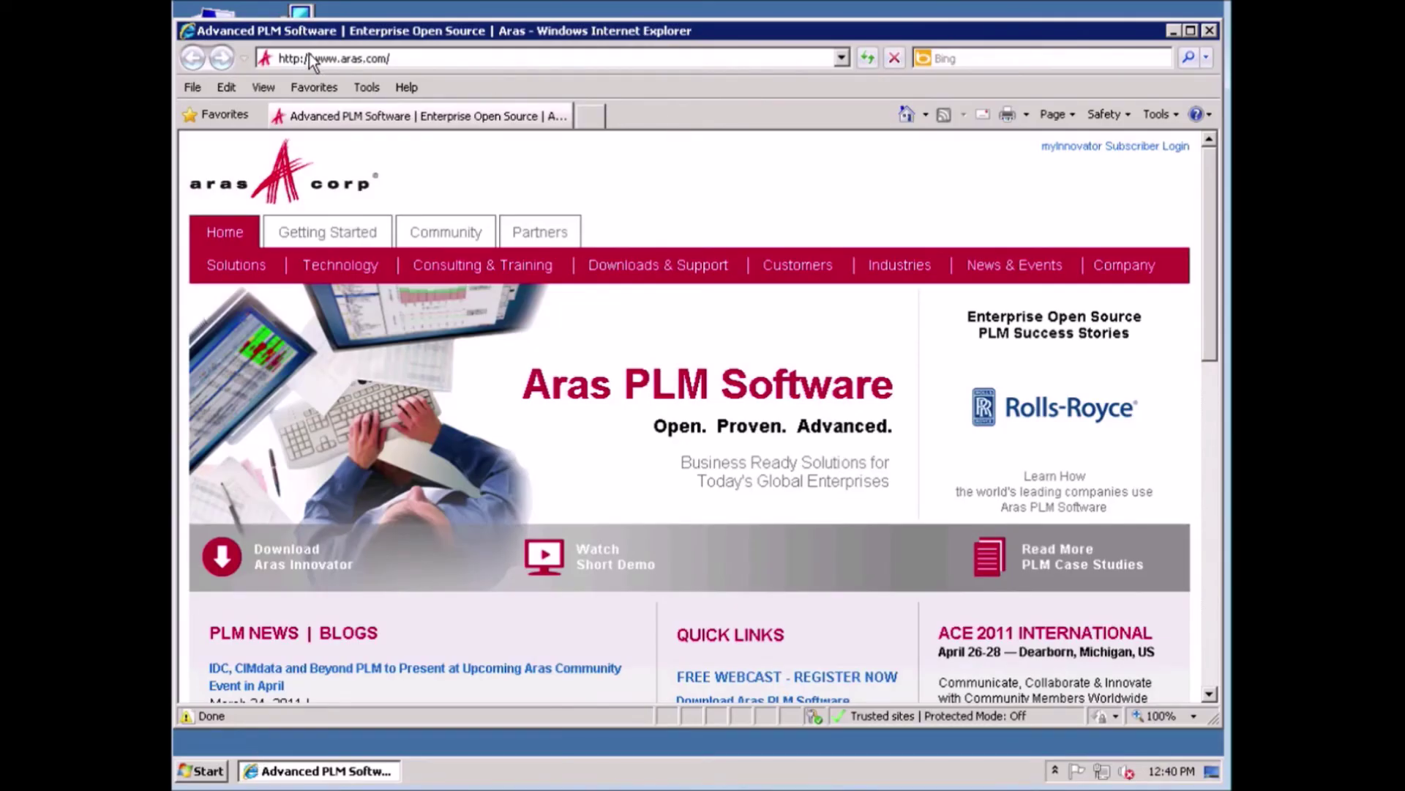
click(317, 60)
drag(313, 59, 425, 63)
text(Tra)
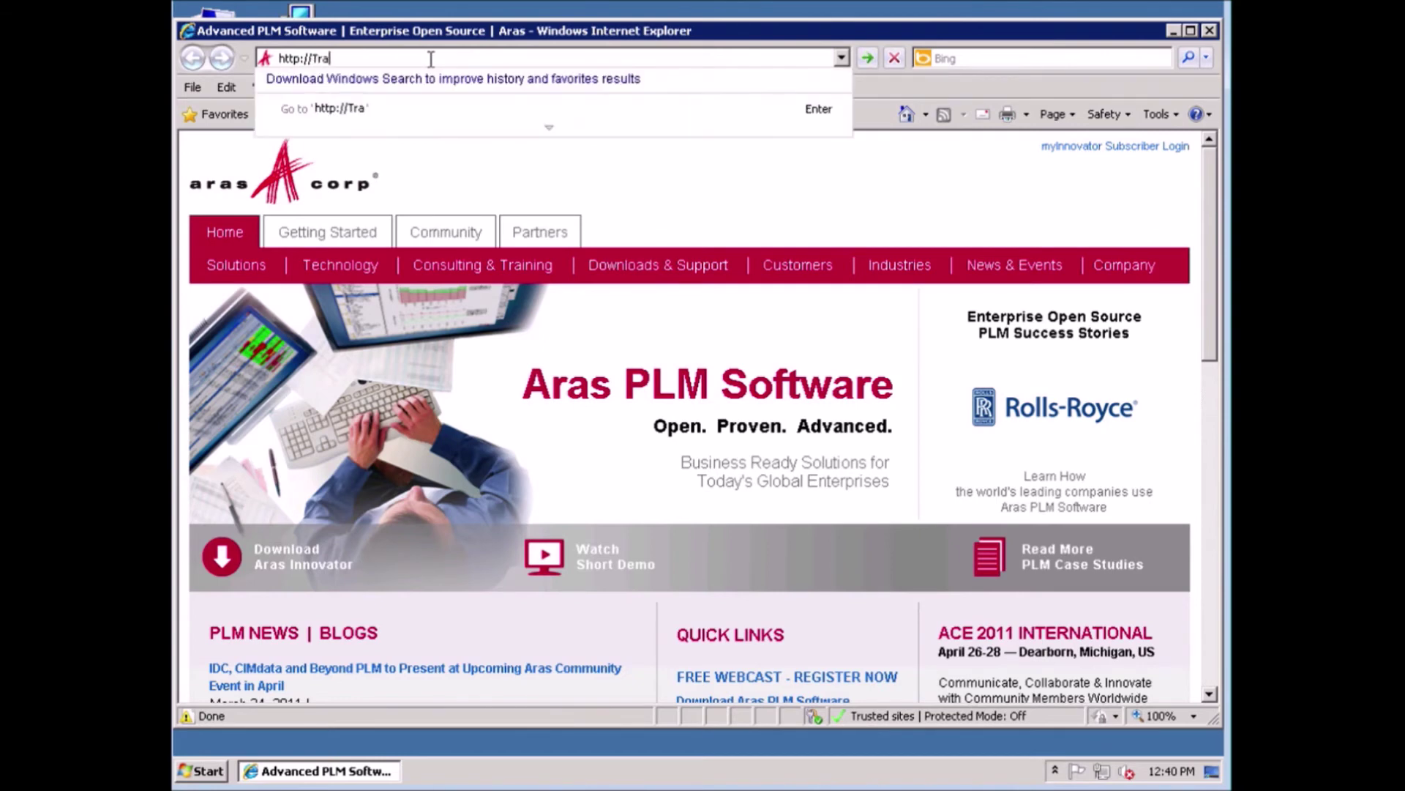
text(ining2008r2)
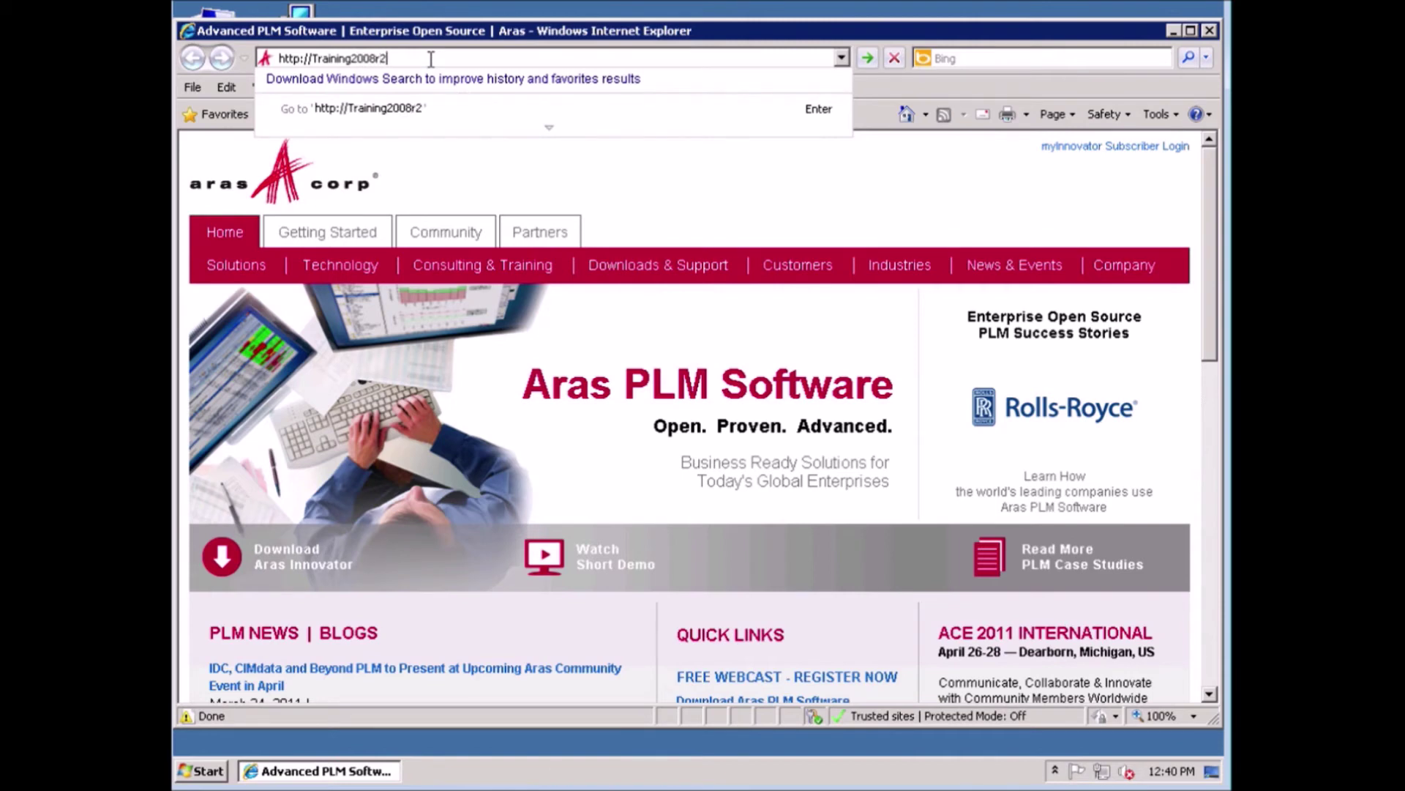
text(/InnovatorServer)
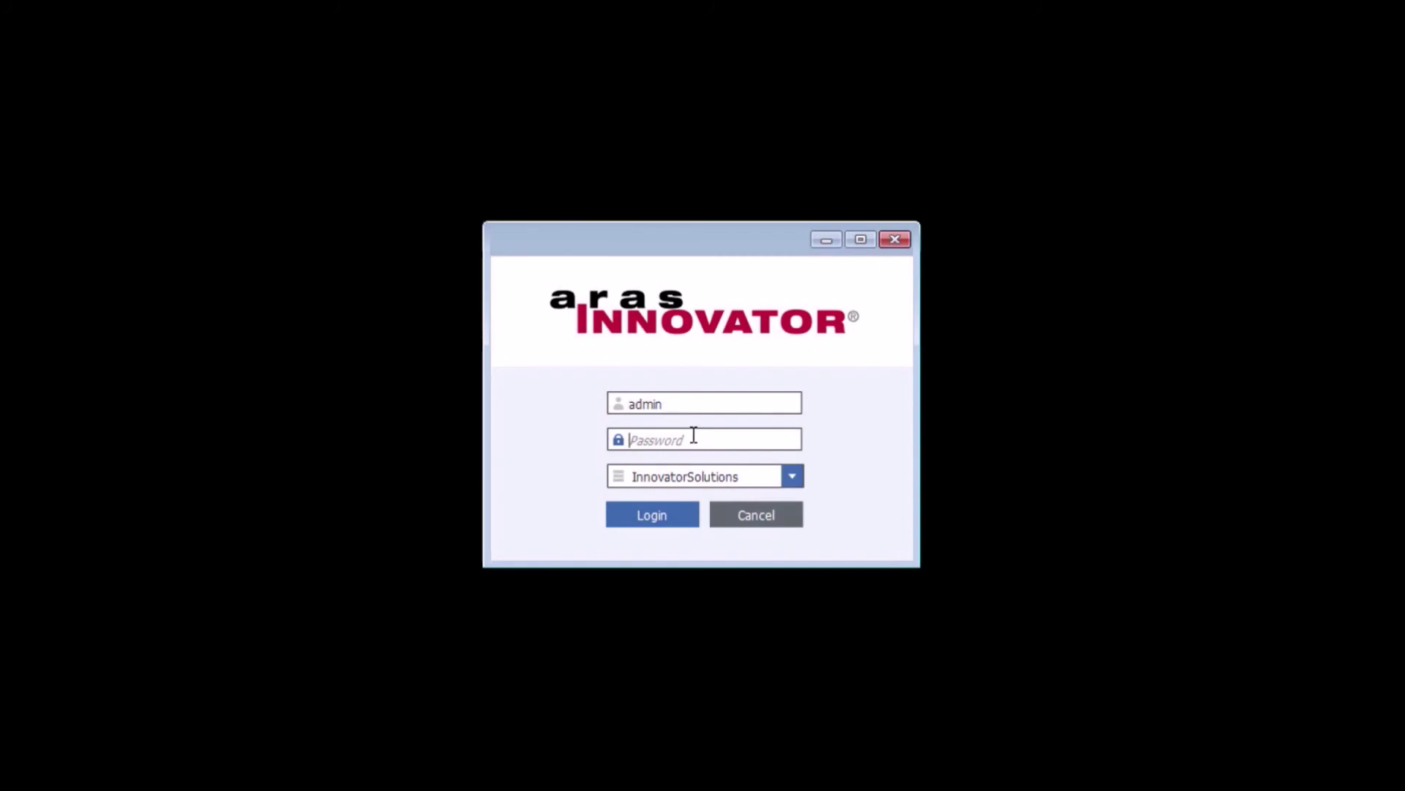
Enter the admin password and log in to Aras Innovator.
text(innovator)
click(682, 506)
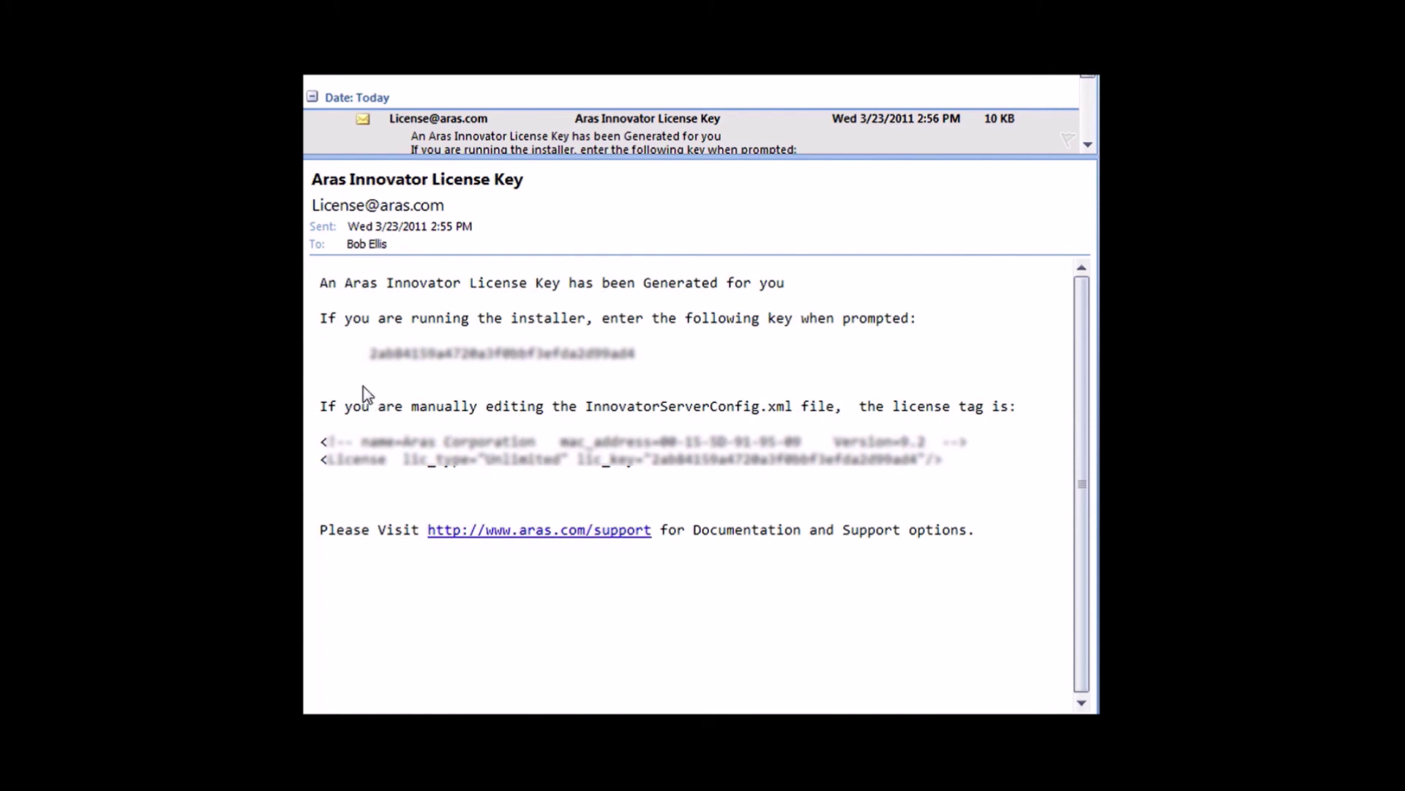
Select the license key text in the Aras Innovator License Key e-mail.
drag(371, 354, 637, 366)
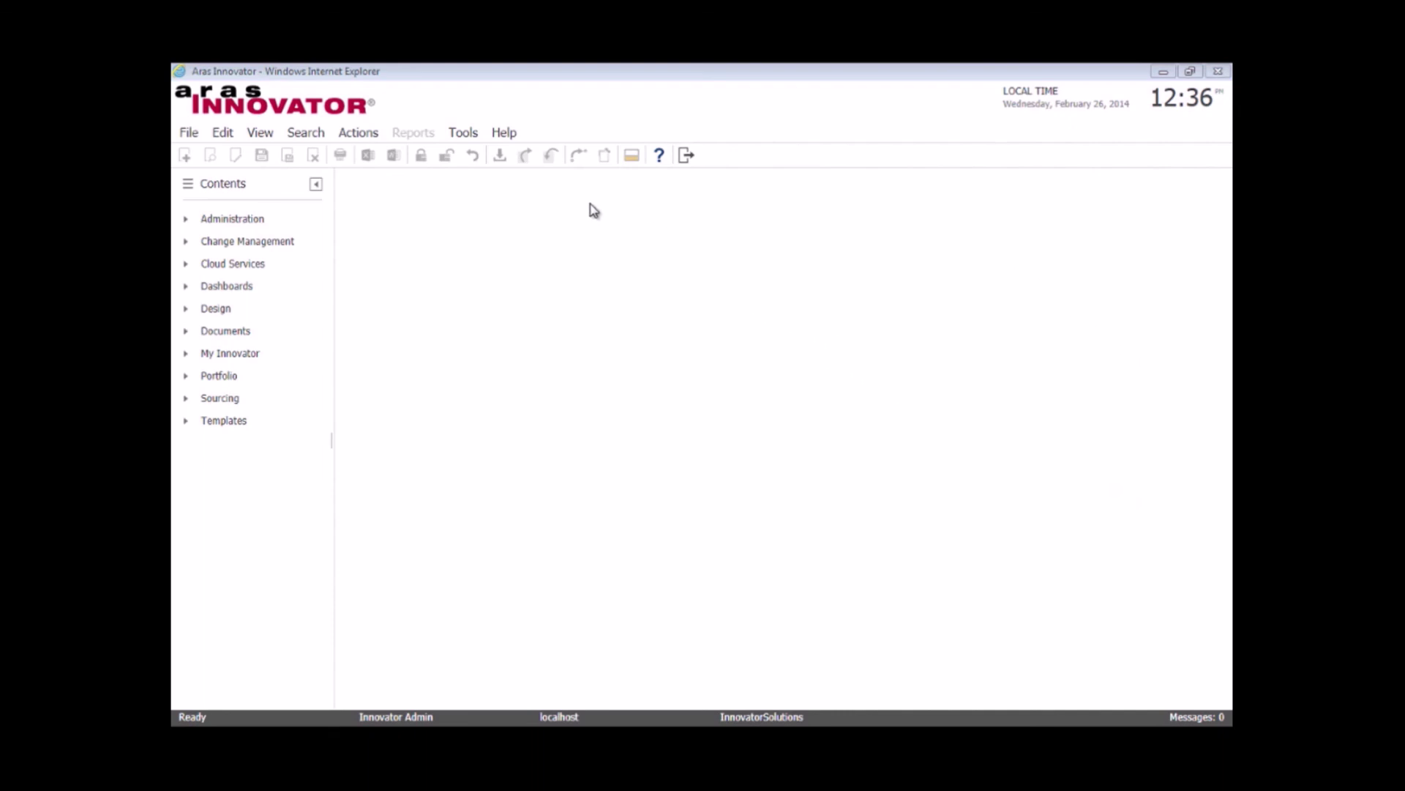
Open Activate Feature from Tools > Admin > Licenses and paste the e-mailed license key as the activation key.
click(463, 134)
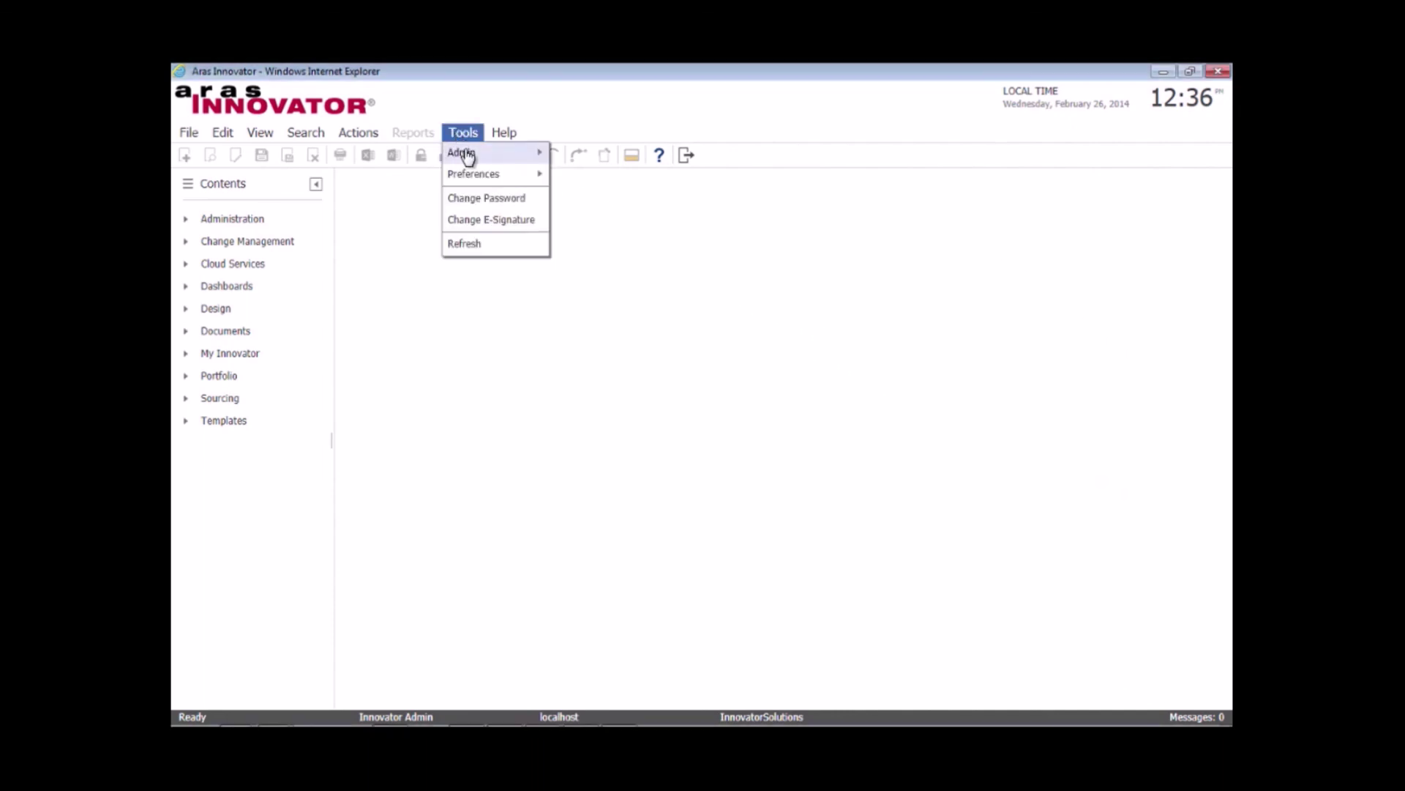
mouse_move(467, 157)
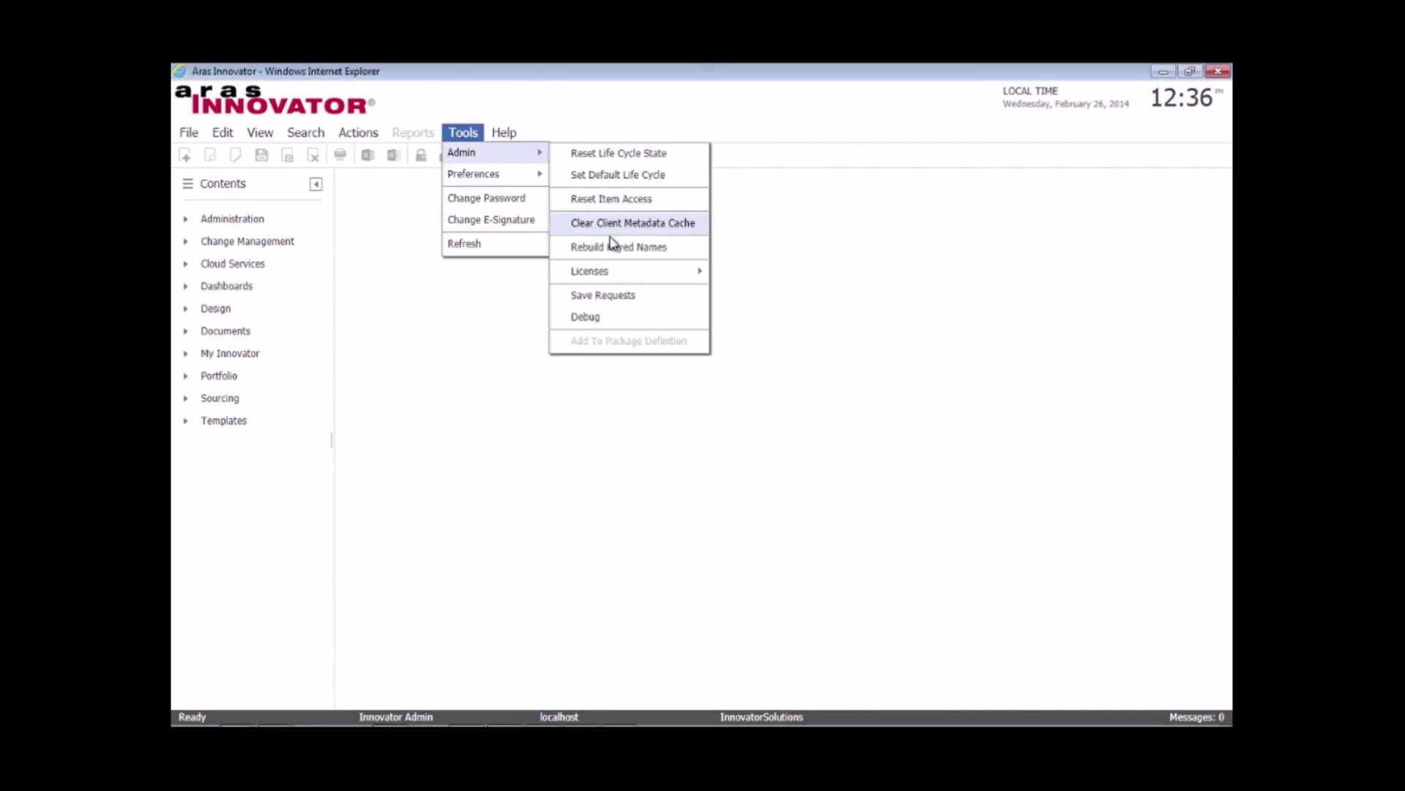
mouse_move(632, 277)
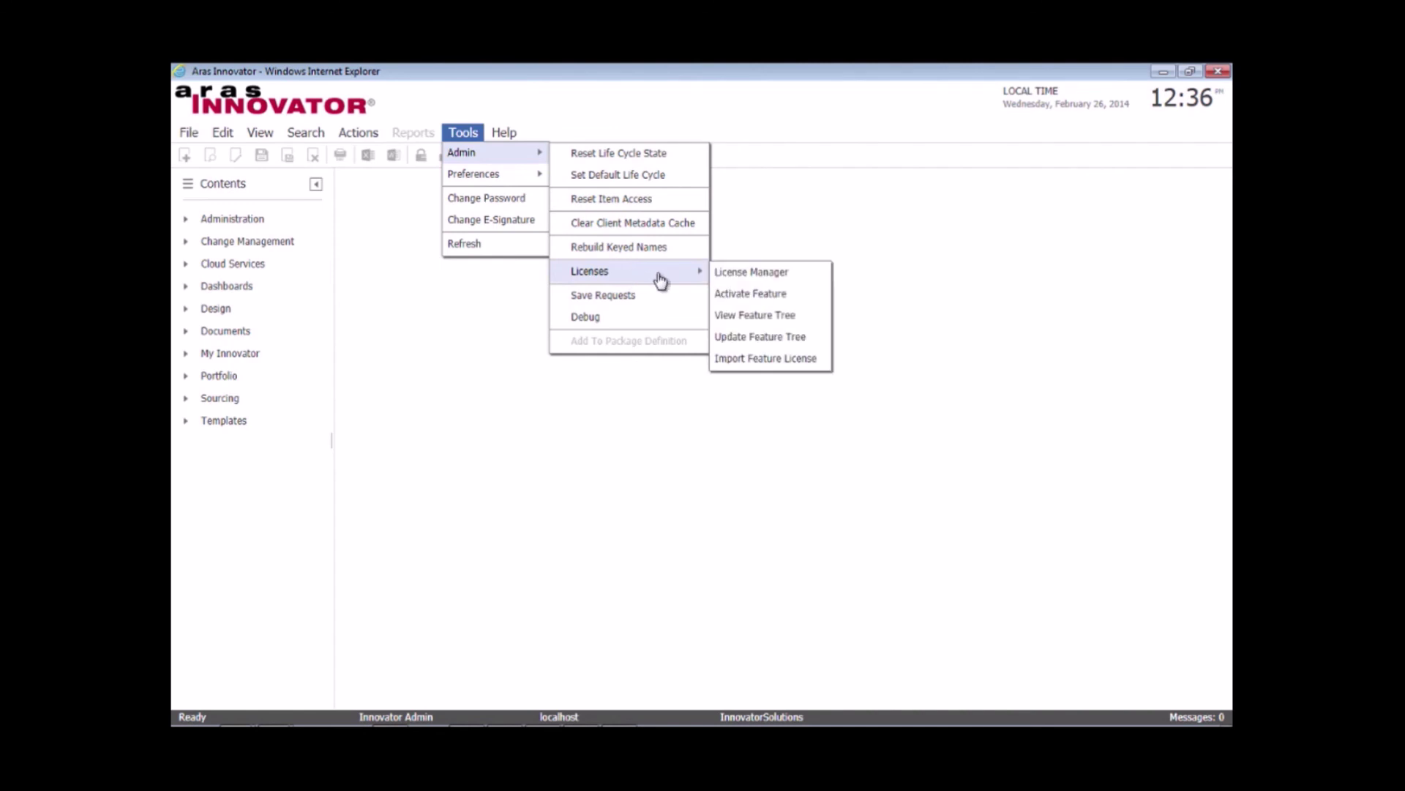
click(744, 295)
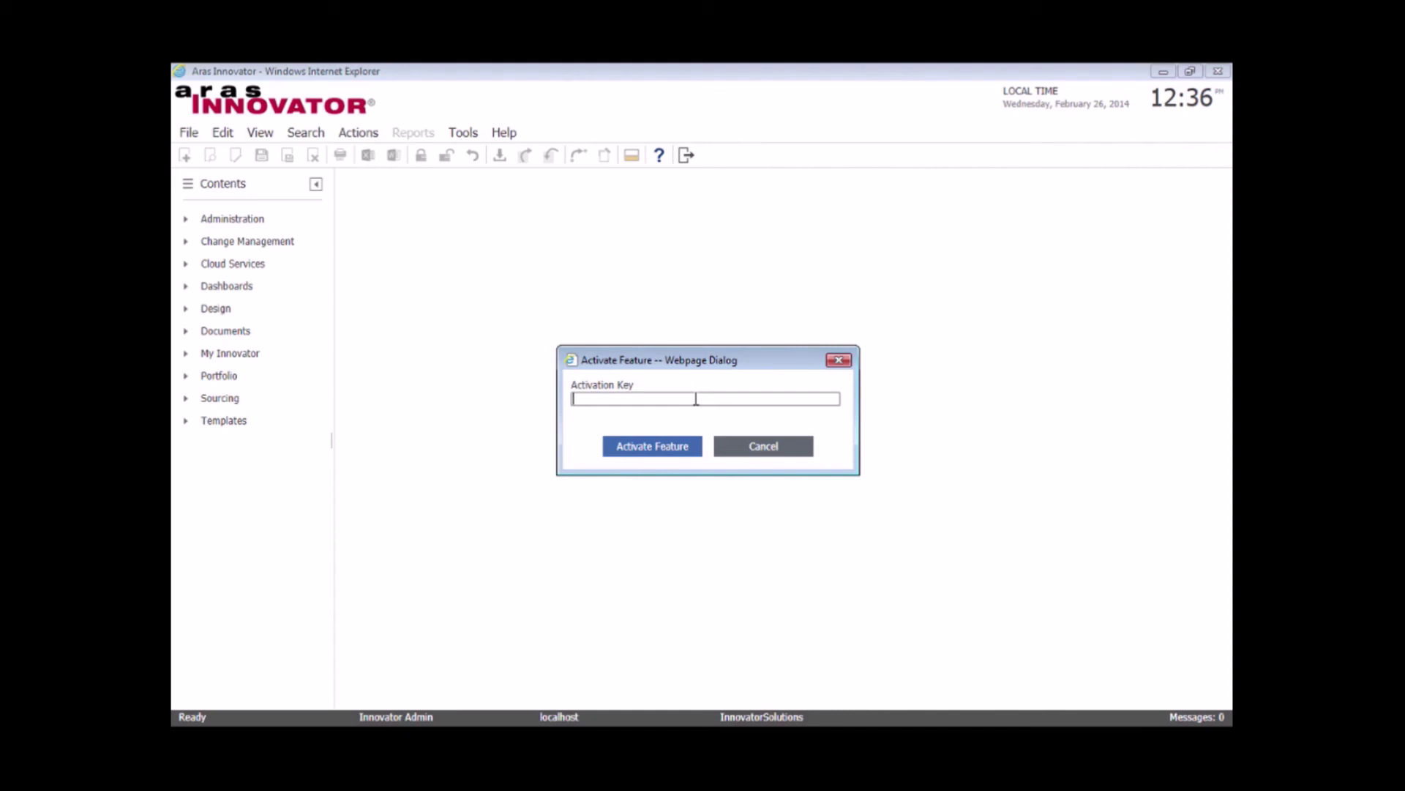
key(ctrl+v)
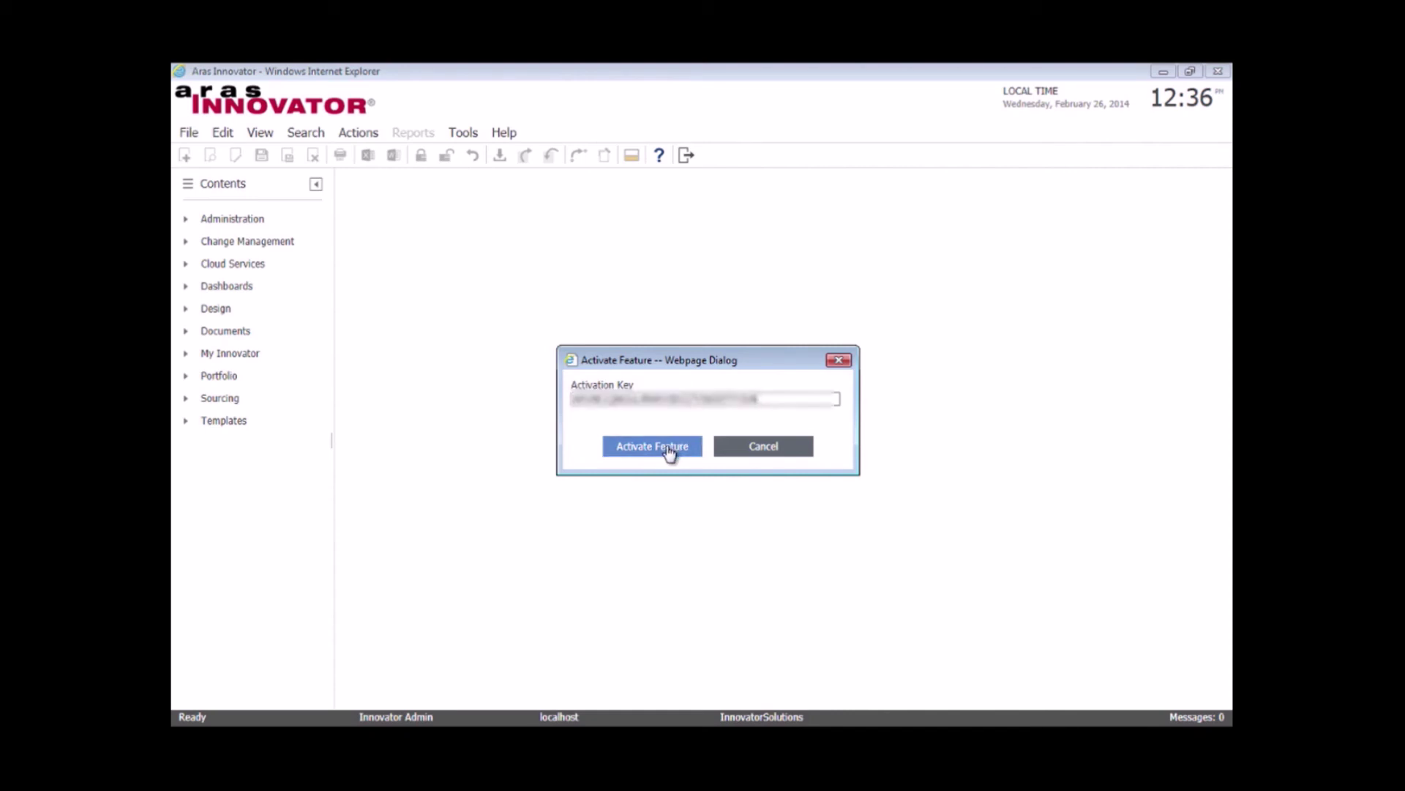